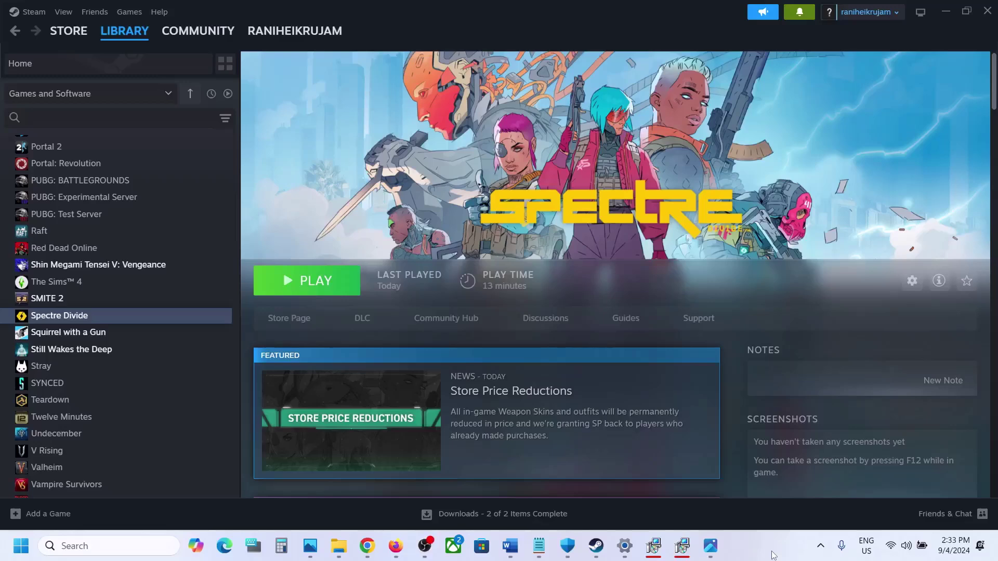
# View the Spectre Divide crash screenshot, return to Steam, then show the Step 1 Word instructions
pyautogui.click(716, 550)
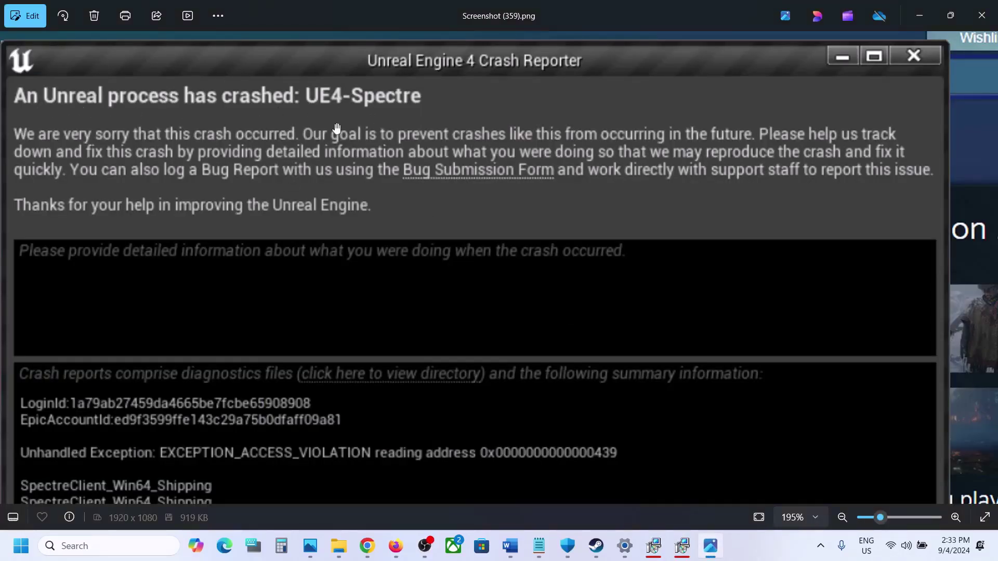
pyautogui.click(596, 546)
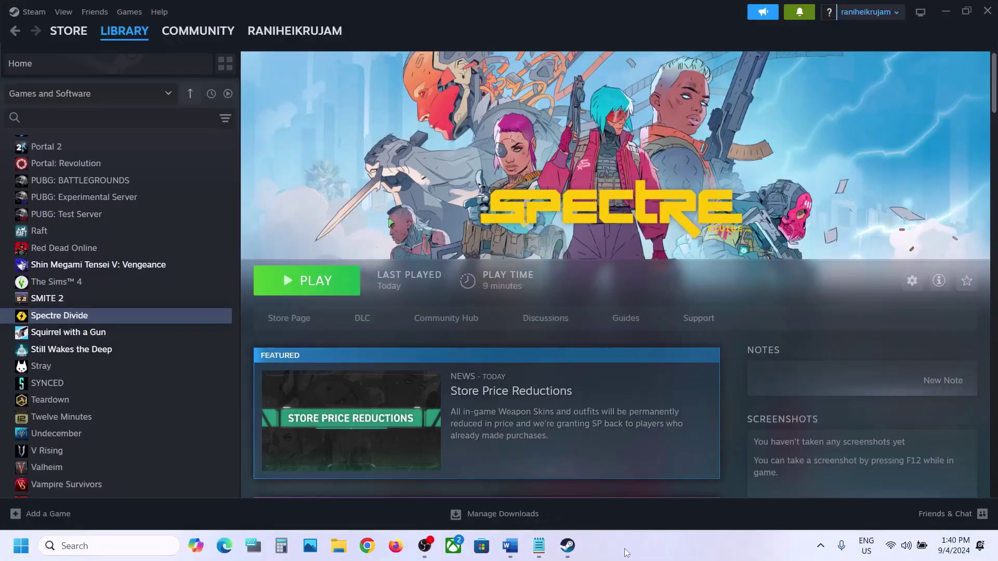
pyautogui.click(510, 546)
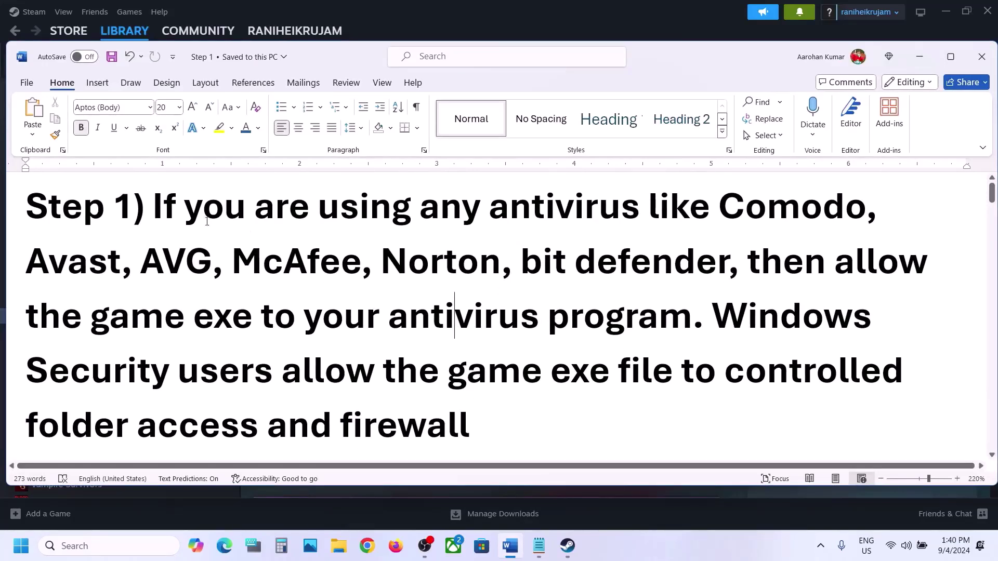
# Highlight the Step 1 phrases on antivirus, allowing the game exe and Windows Security, then open Settings
pyautogui.moveTo(164, 215); pyautogui.dragTo(501, 267)
pyautogui.moveTo(97, 312); pyautogui.dragTo(674, 321)
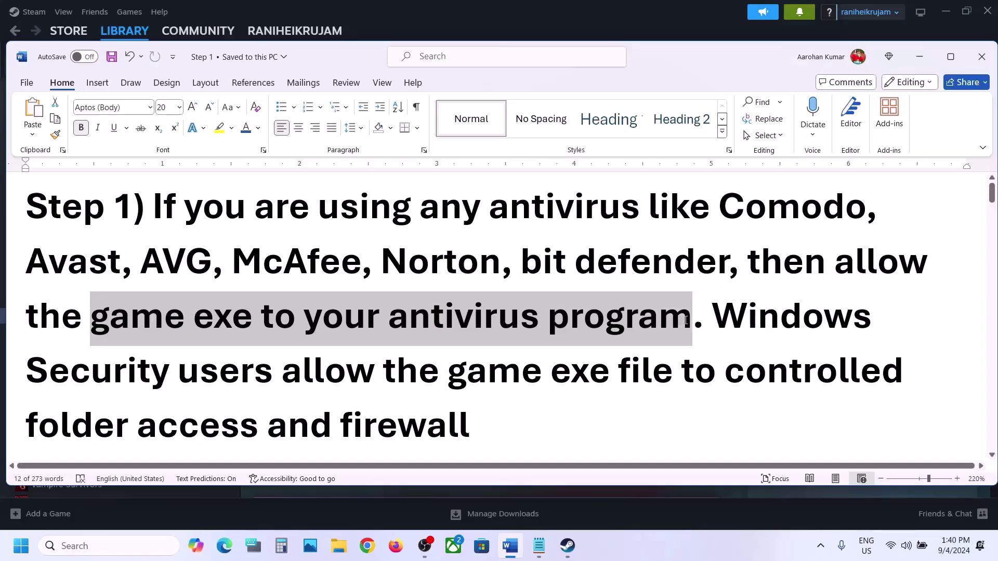
pyautogui.moveTo(721, 319); pyautogui.dragTo(776, 314)
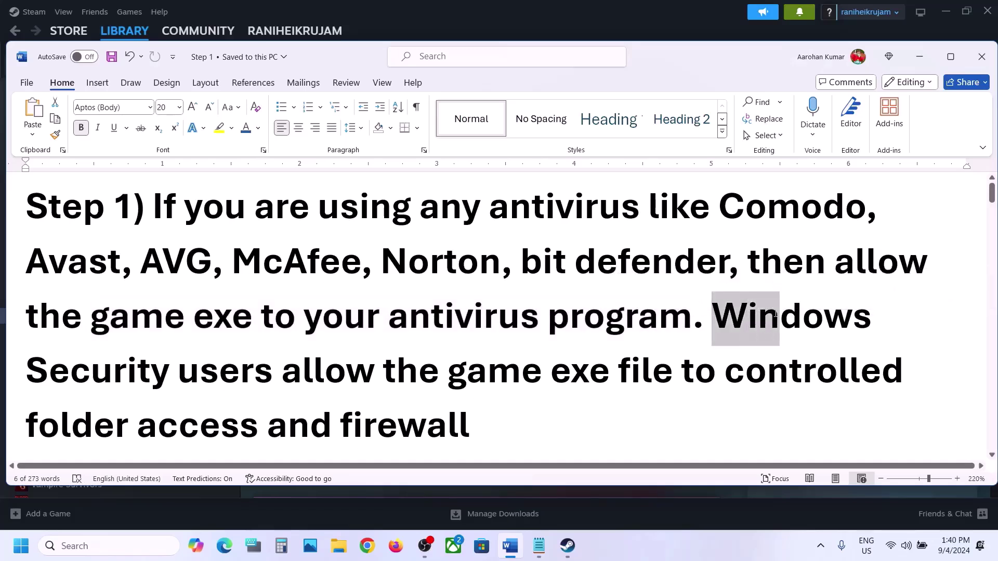
pyautogui.moveTo(776, 314); pyautogui.dragTo(171, 371)
pyautogui.press('super+i')
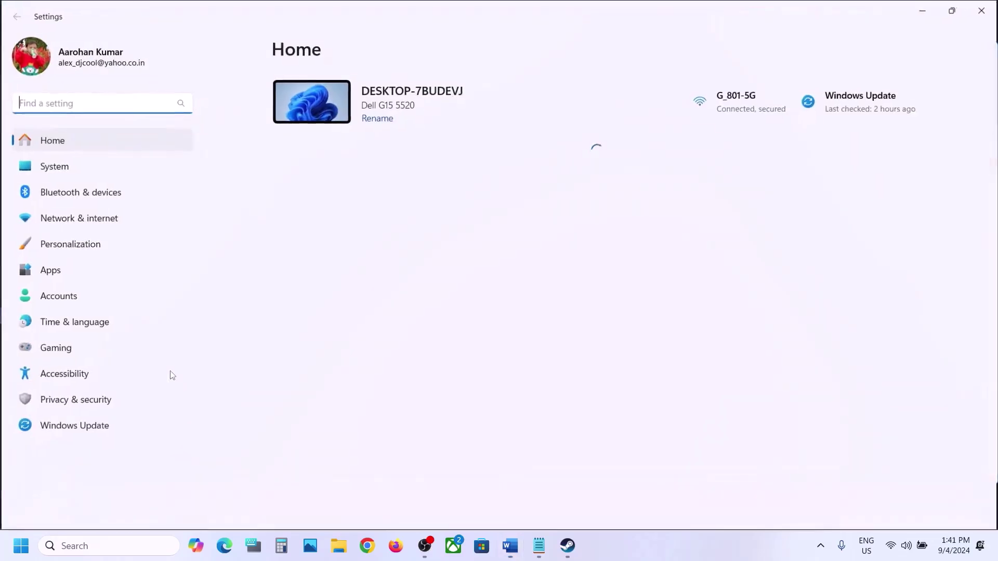
# Go to Privacy & security > Windows Security and launch Virus & threat protection
pyautogui.click(86, 400)
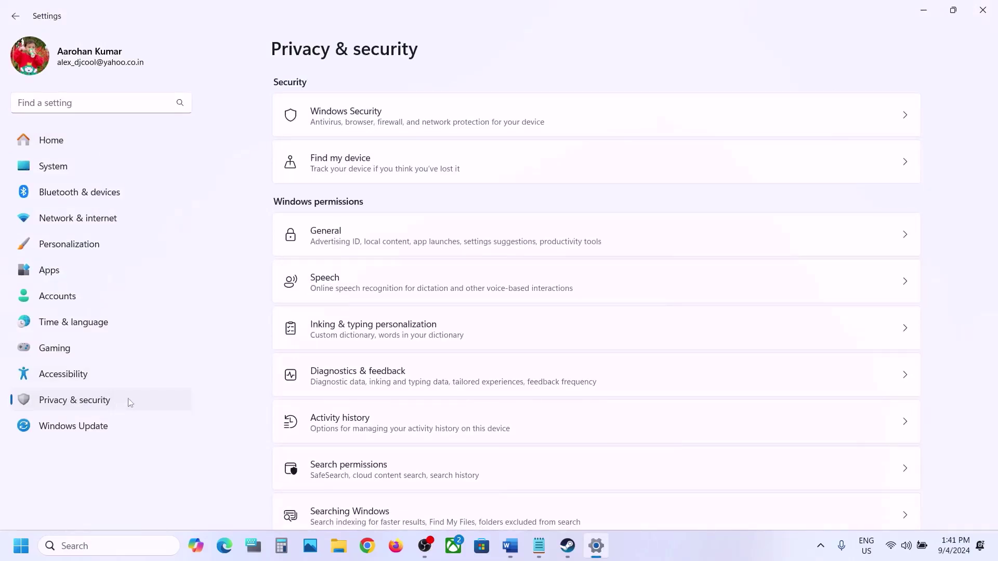
pyautogui.click(378, 130)
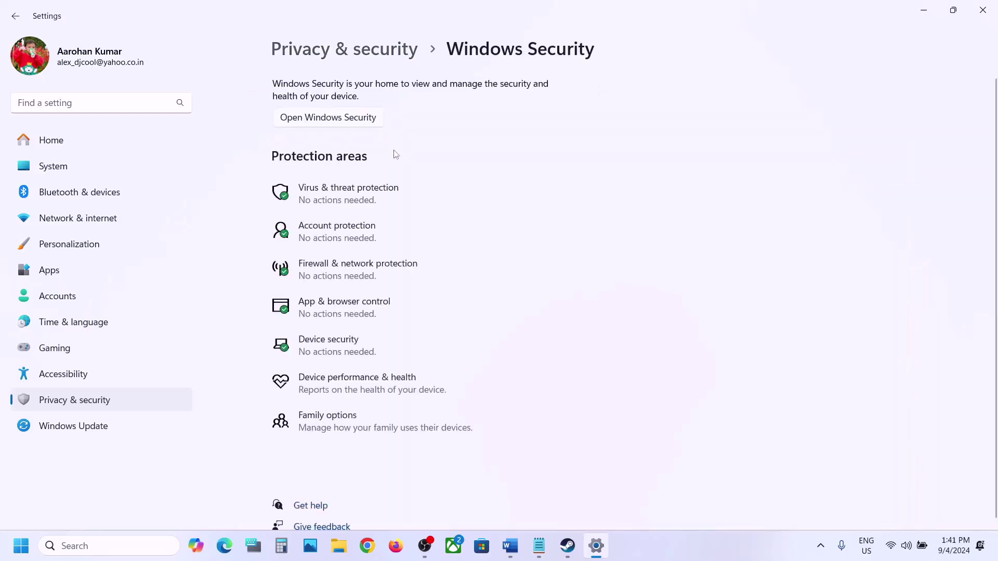
pyautogui.click(381, 197)
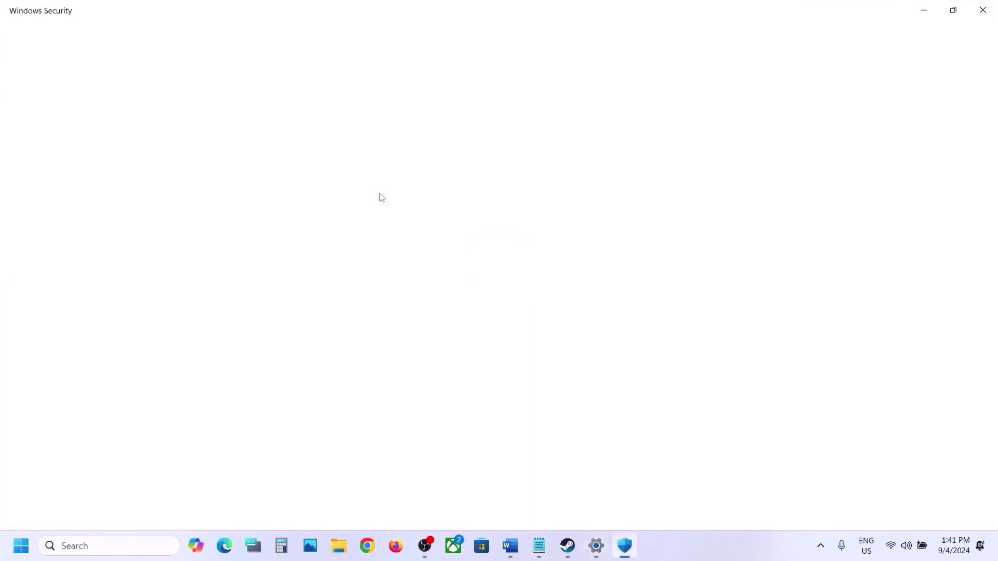
# Open ransomware protection's Controlled folder access allowed apps and start browsing for an app to allow
pyautogui.scroll(-2, 381, 208)
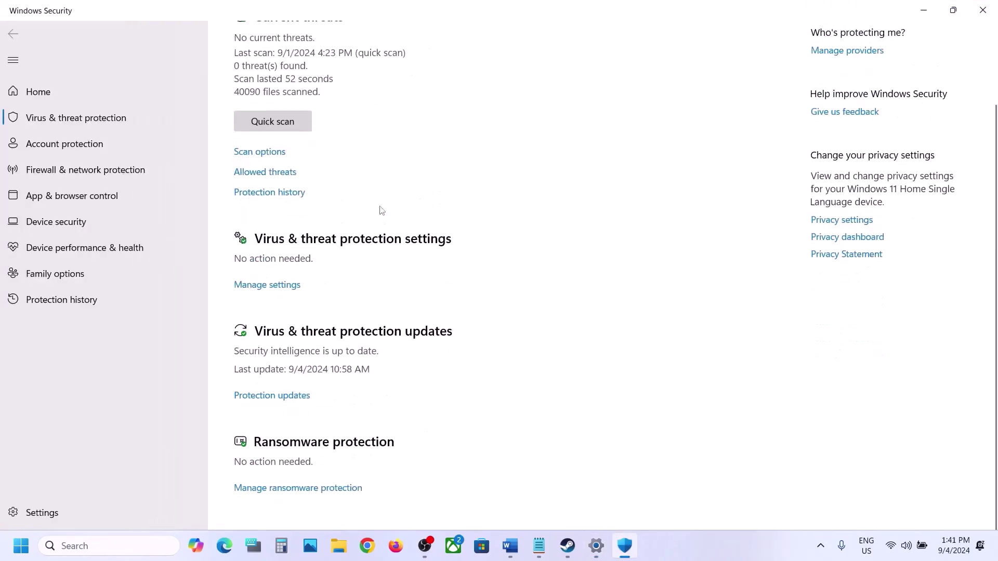
pyautogui.click(306, 489)
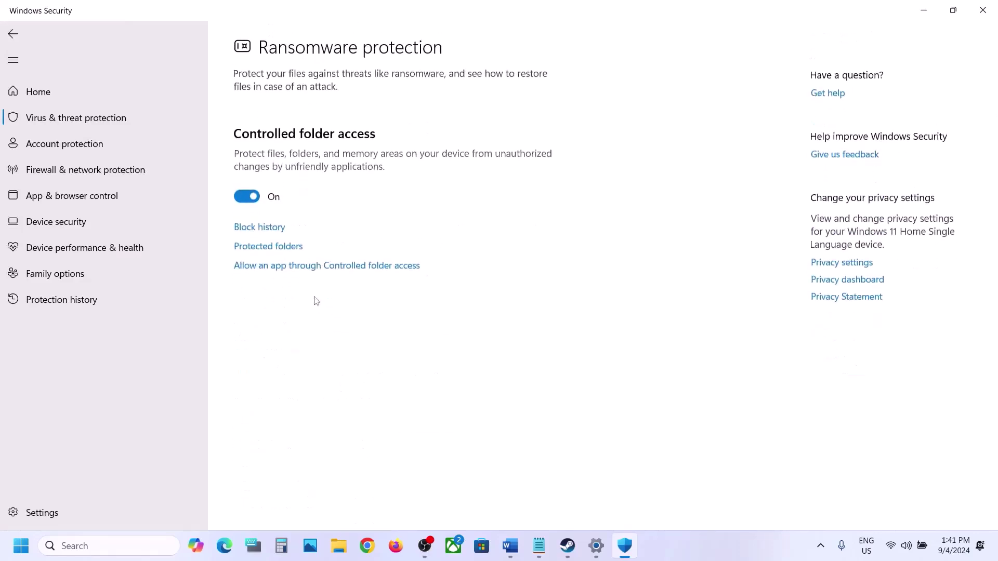
pyautogui.click(309, 267)
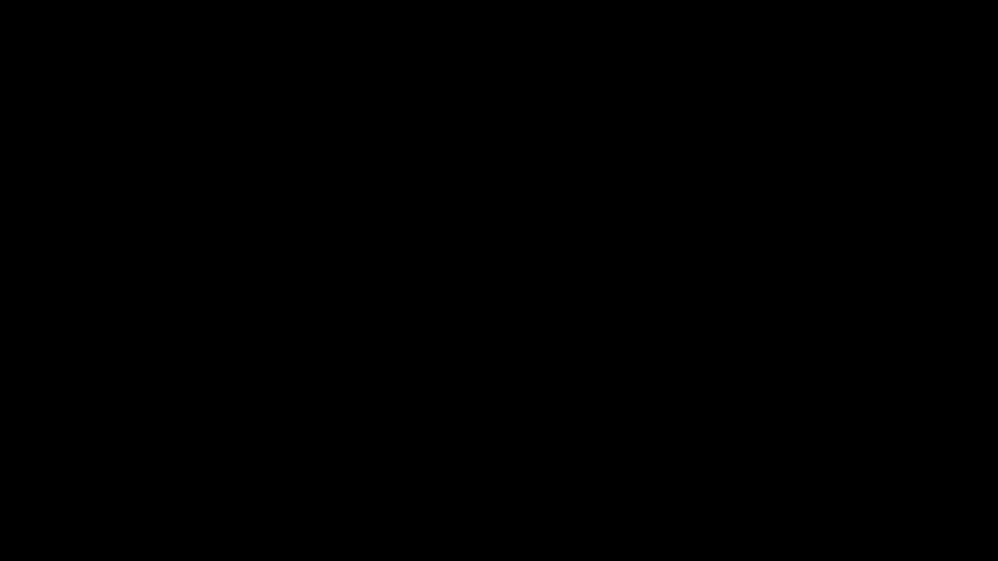
pyautogui.click(303, 50)
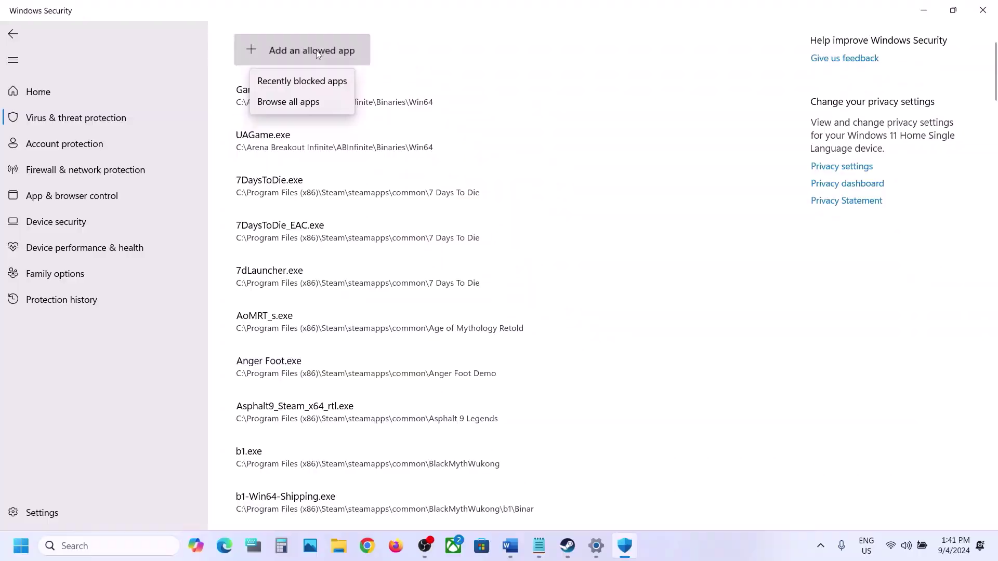
pyautogui.click(309, 101)
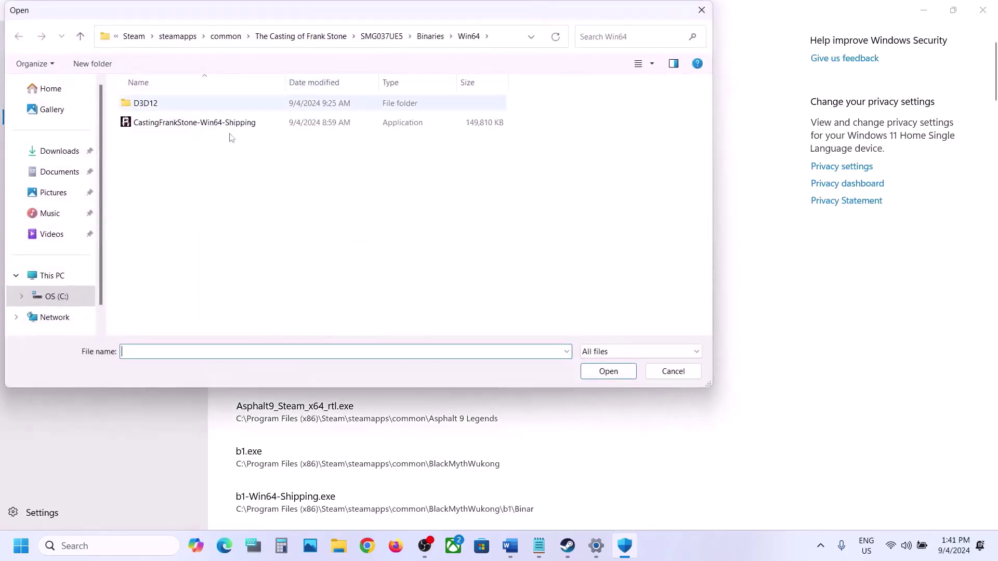
# Allow SpectreClient from C:\Program Files (x86)\Steam\steamapps\common\Spectre Divide
pyautogui.click(52, 275)
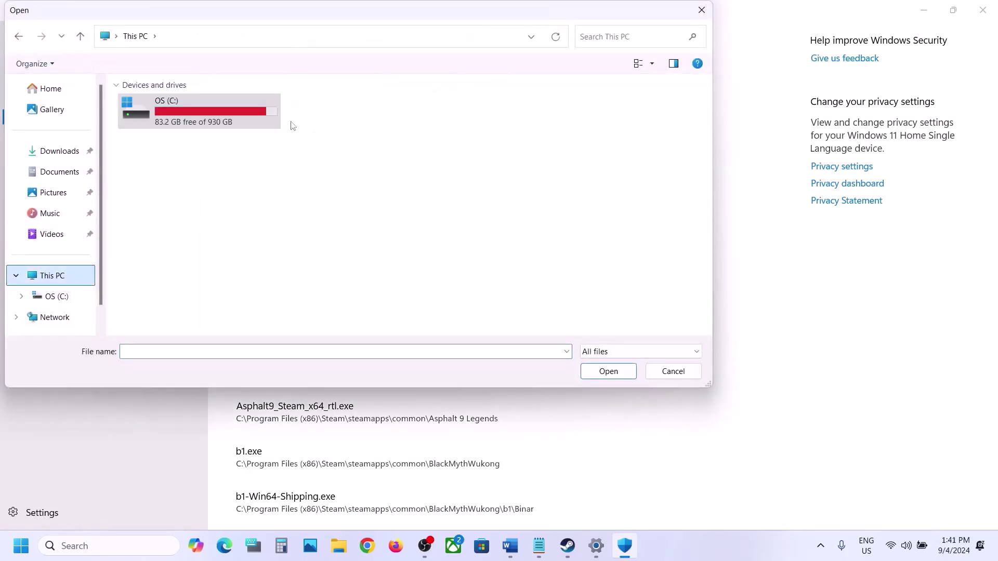
pyautogui.doubleClick(242, 122)
pyautogui.scroll(-2, 235, 191)
pyautogui.doubleClick(192, 213)
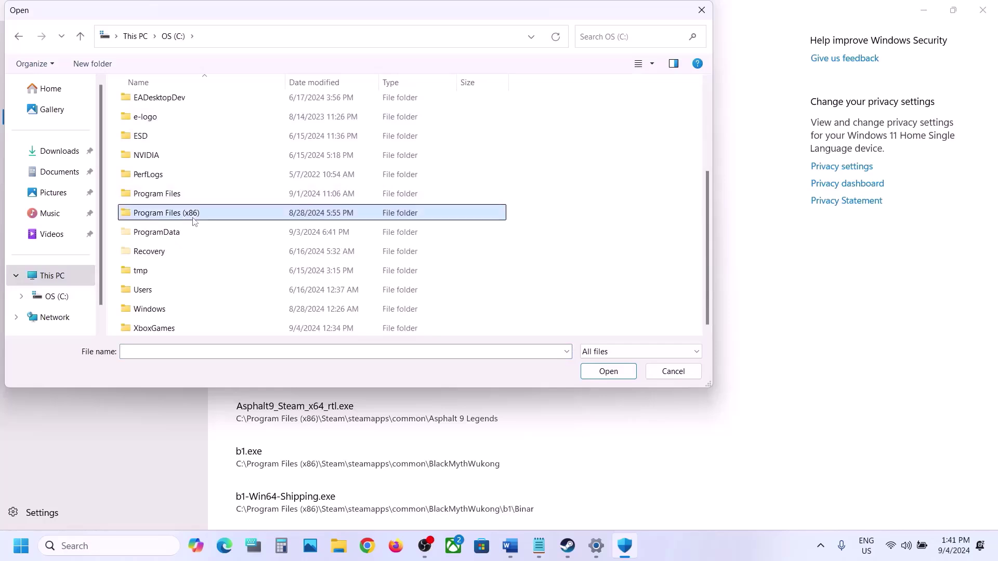
pyautogui.scroll(-4, 189, 229)
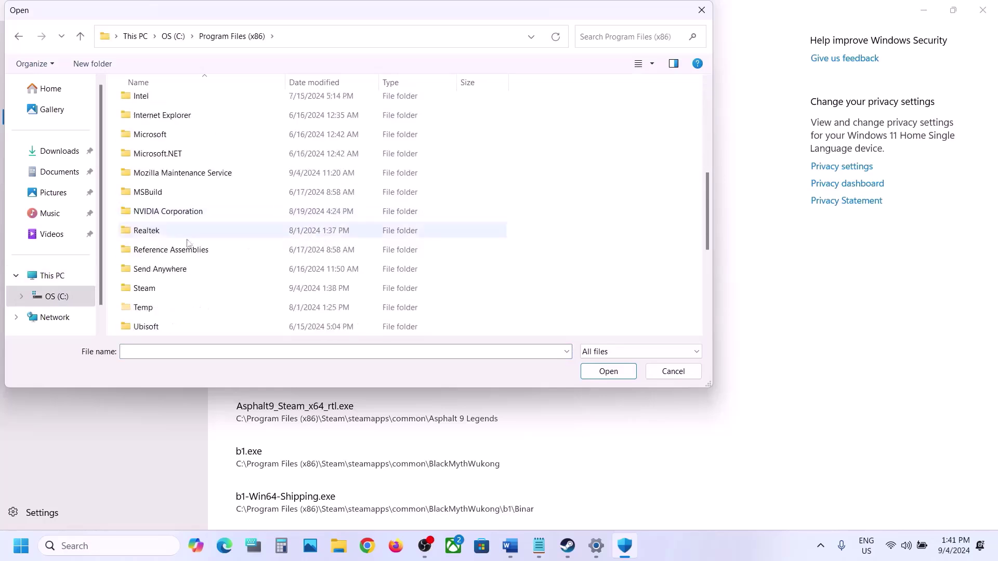
pyautogui.doubleClick(151, 289)
pyautogui.scroll(-4, 155, 290)
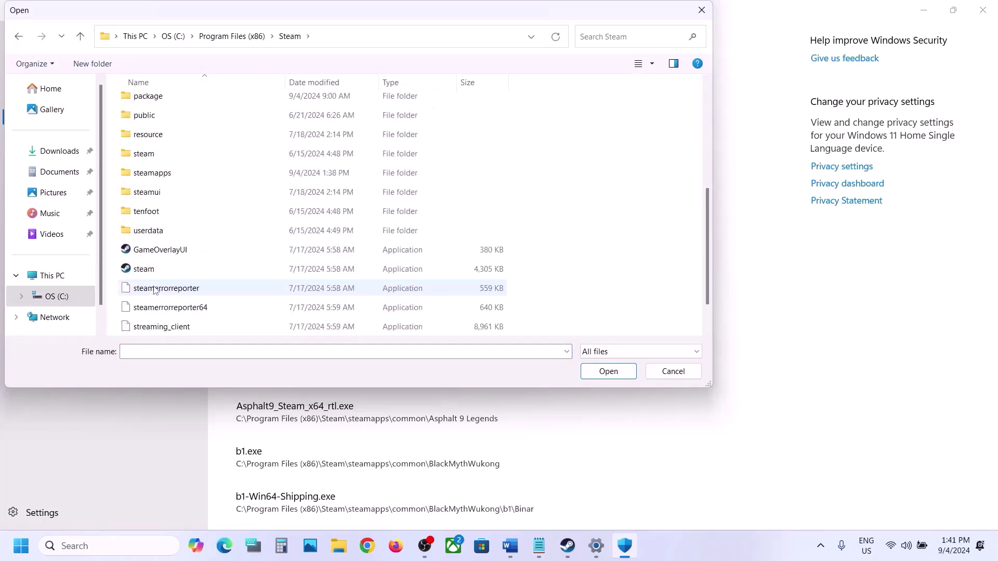
pyautogui.doubleClick(167, 173)
pyautogui.doubleClick(152, 106)
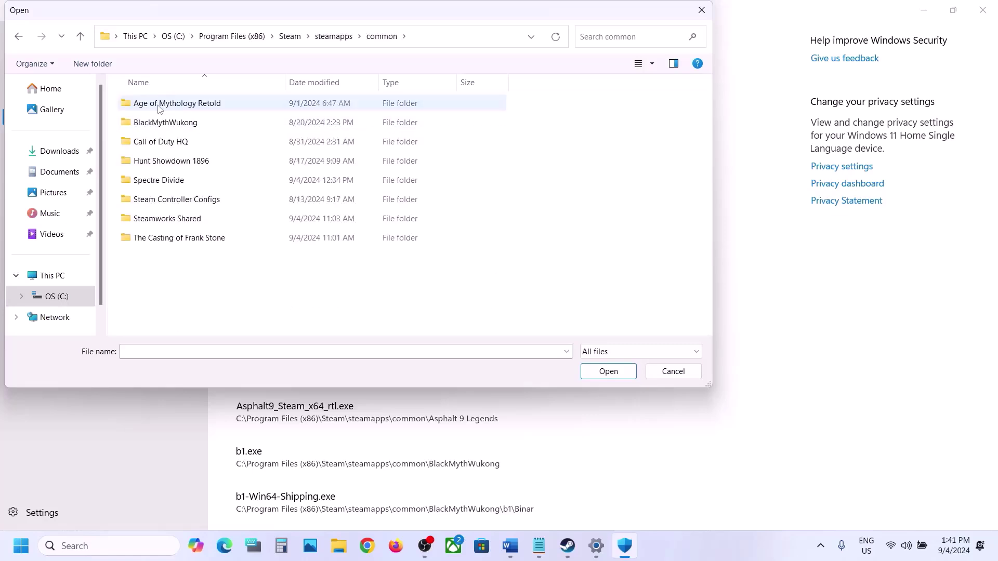
pyautogui.doubleClick(164, 181)
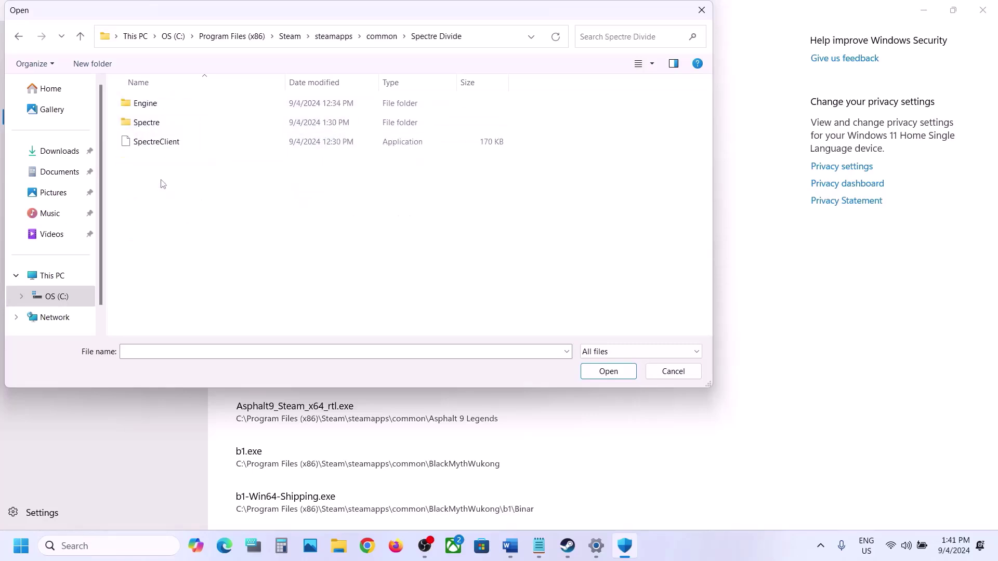
pyautogui.click(176, 146)
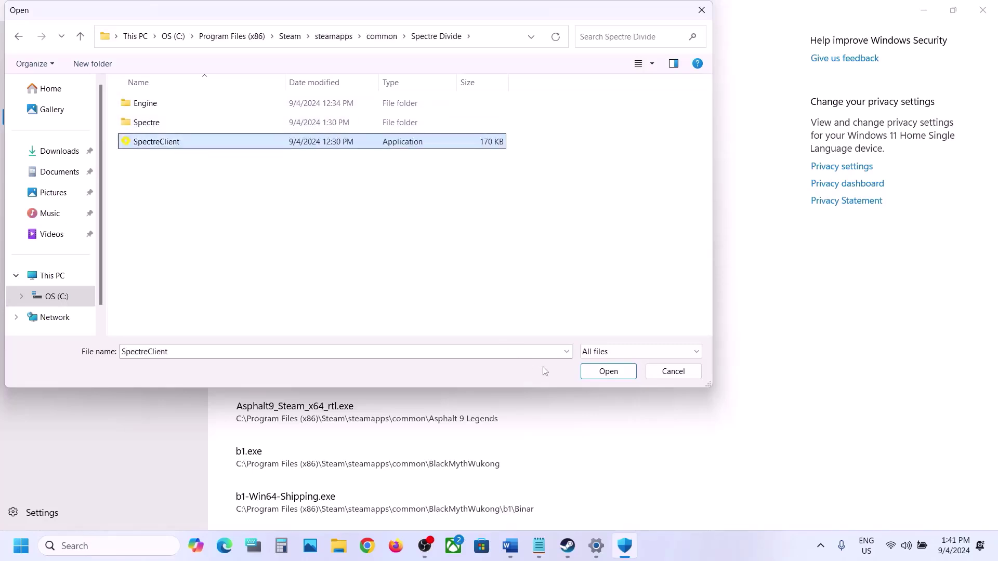
pyautogui.click(608, 372)
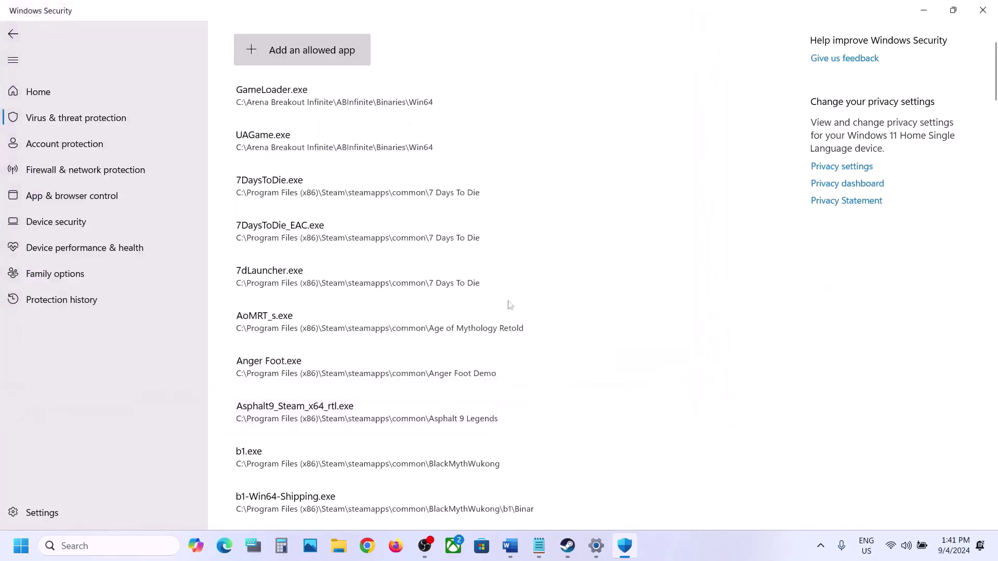
pyautogui.click(321, 55)
# Allow SpectreClient_BE from Spectre\Binaries\Win64 through Controlled folder access
pyautogui.click(291, 102)
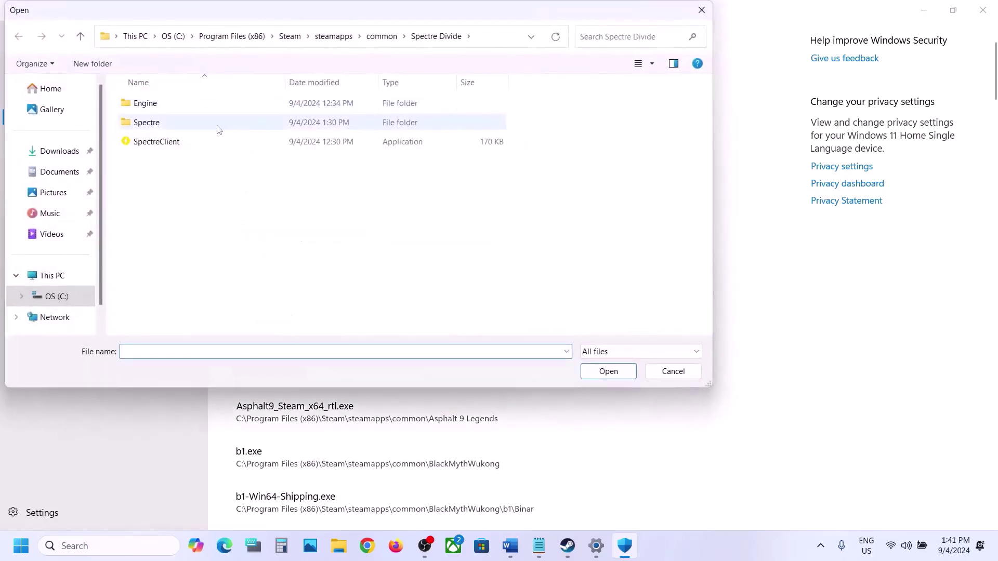
pyautogui.doubleClick(167, 129)
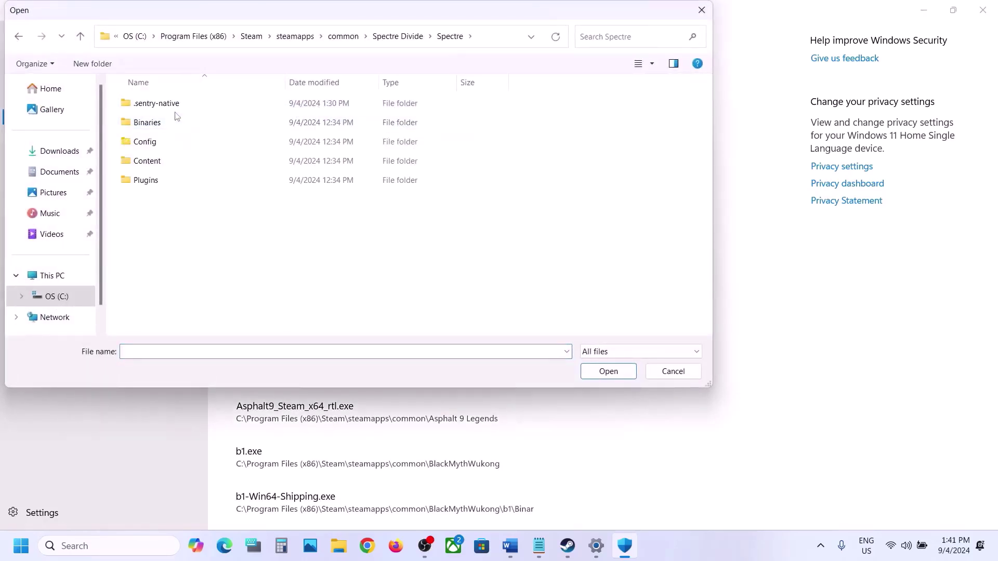
pyautogui.doubleClick(156, 122)
pyautogui.doubleClick(161, 107)
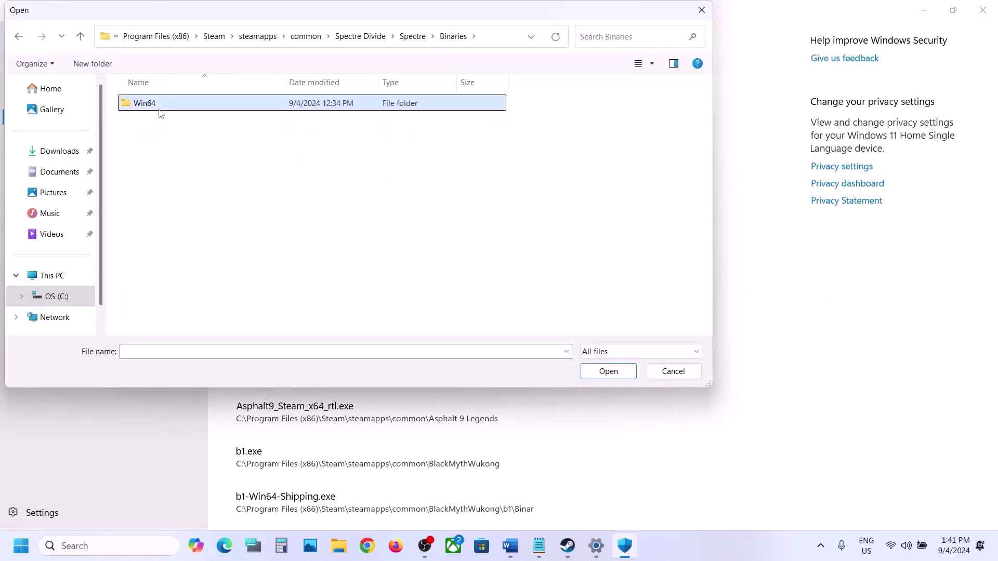
pyautogui.click(197, 129)
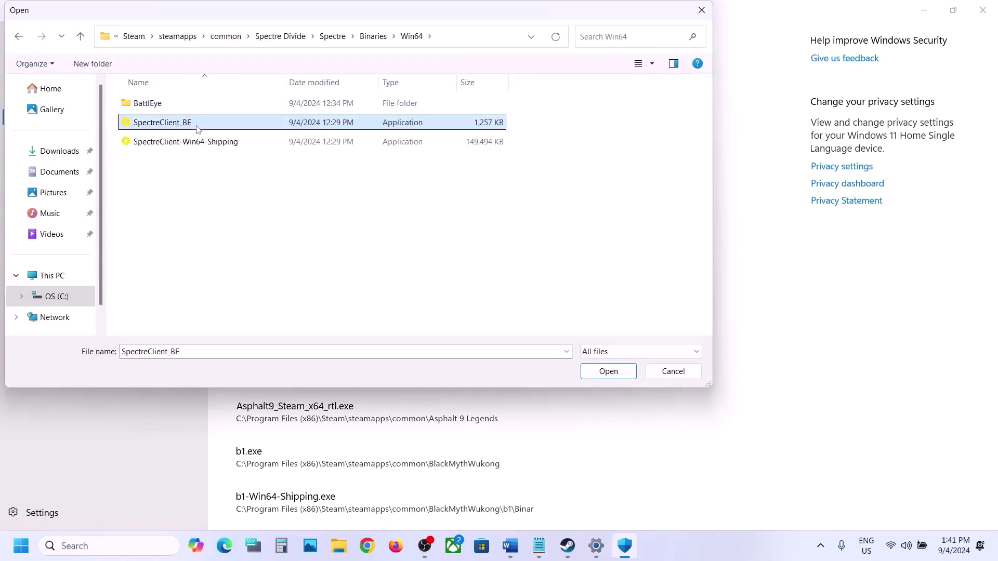
pyautogui.click(611, 376)
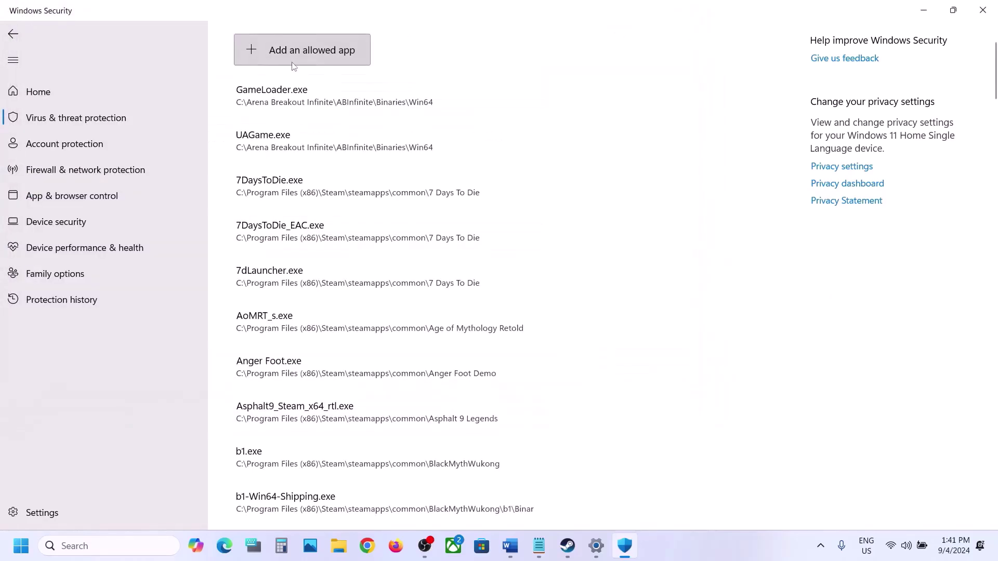
# Also allow SpectreClient-Win64-Shipping from the same Win64 folder
pyautogui.click(292, 61)
pyautogui.click(288, 101)
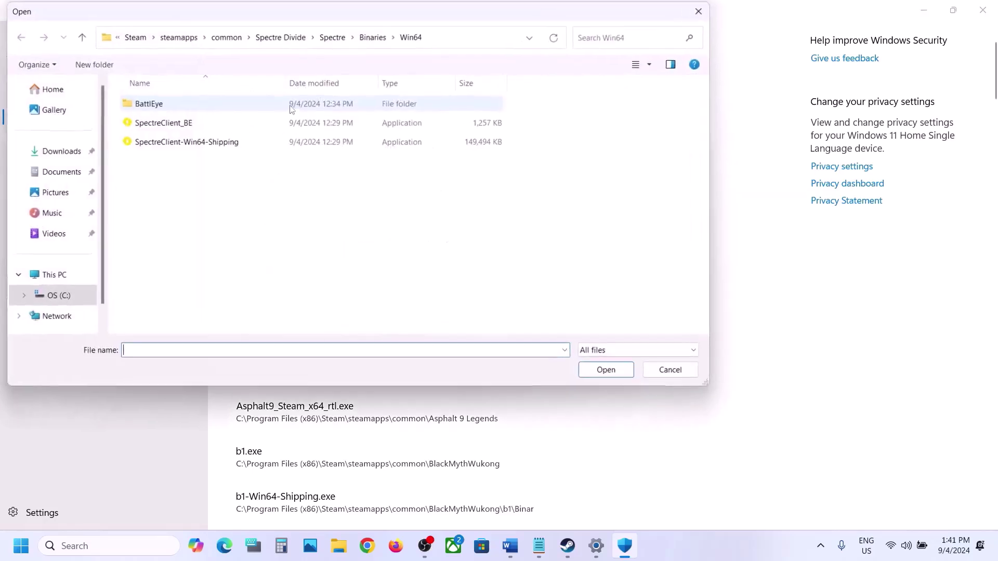
pyautogui.click(195, 144)
pyautogui.click(619, 376)
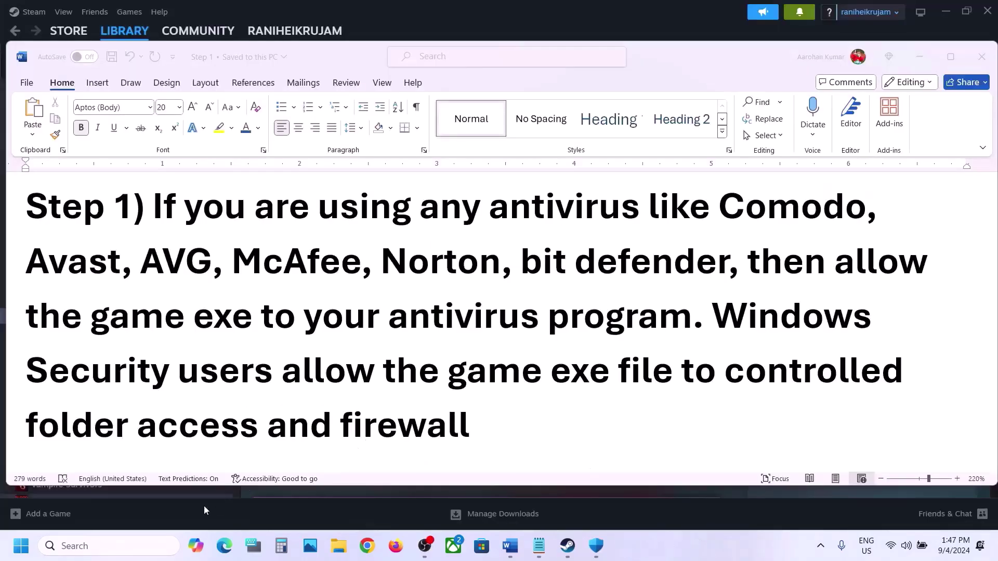
# Open Control Panel via 'control' search, then System and Security > Windows Defender Firewall allowed apps
pyautogui.click(123, 547)
pyautogui.write('control')
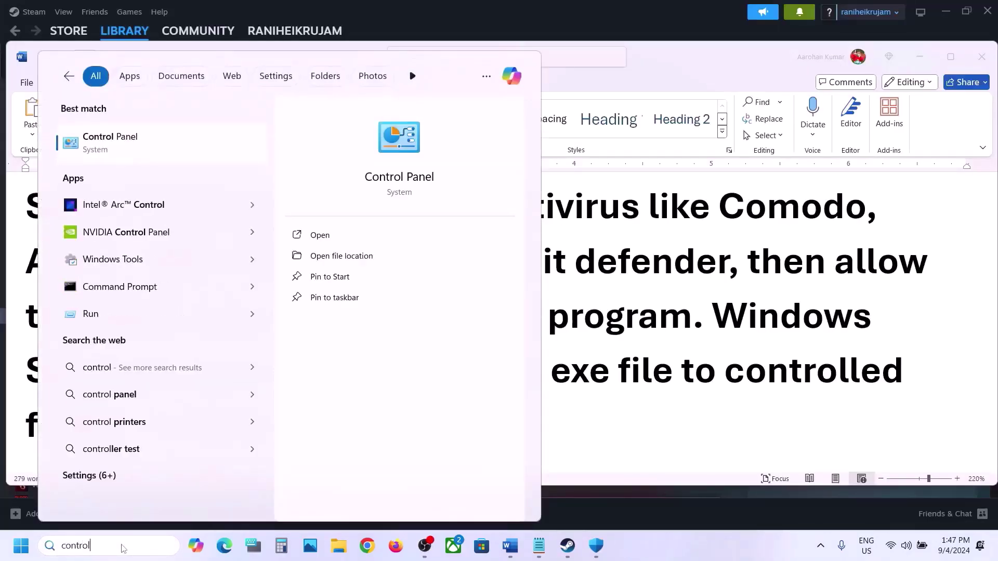
pyautogui.press('Return')
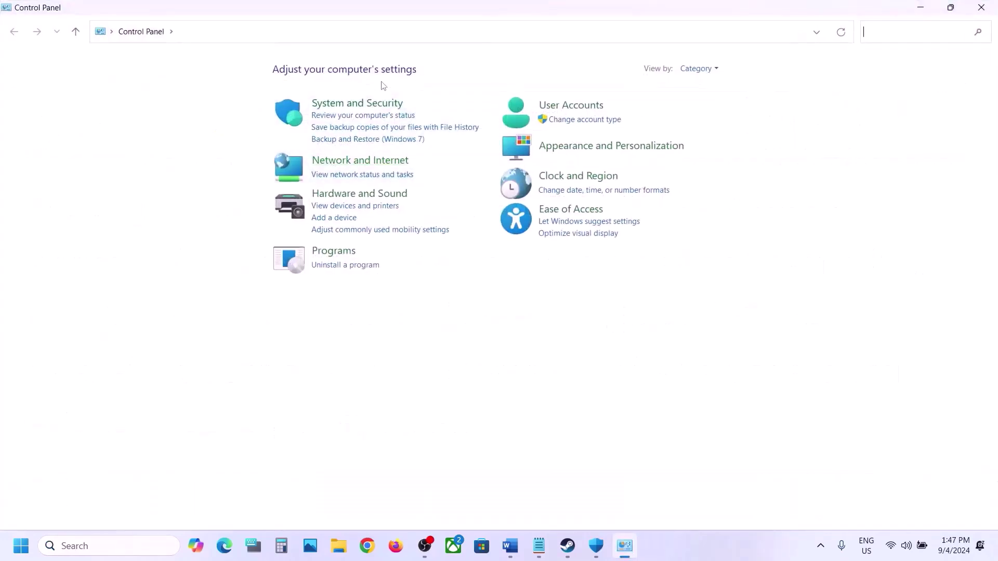
pyautogui.click(358, 103)
pyautogui.click(253, 118)
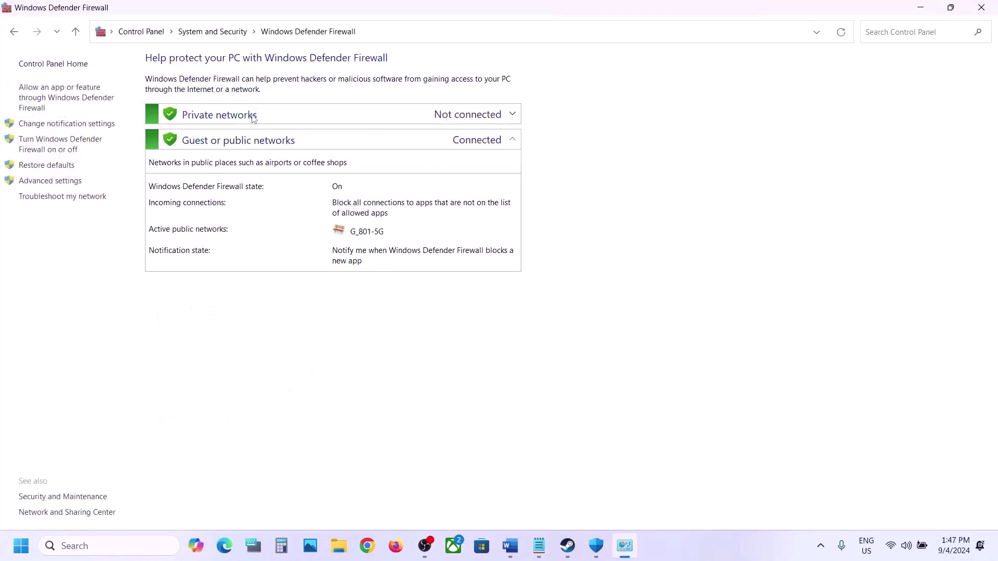
pyautogui.click(91, 104)
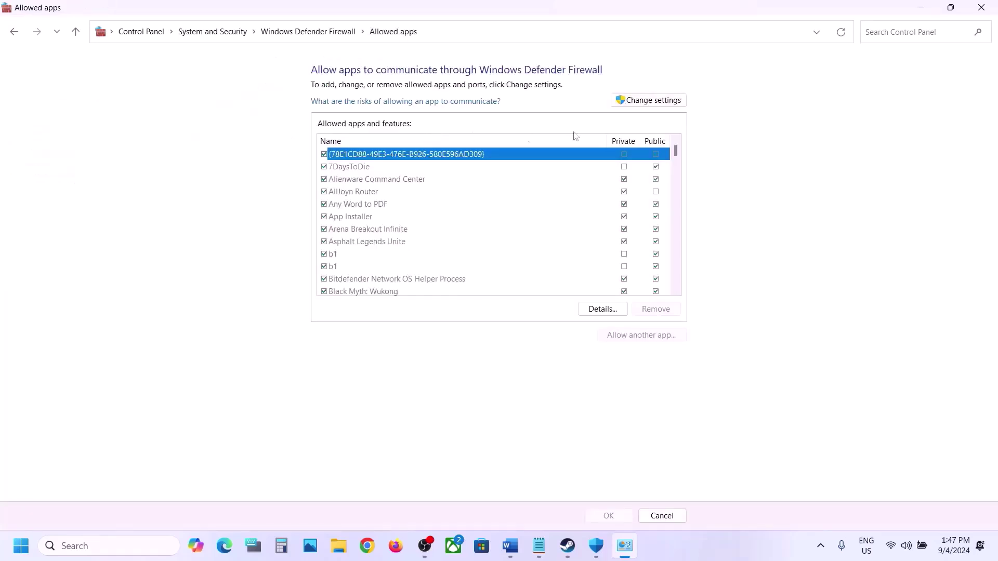
# Unlock the allowed apps list, start adding another app, and browse into C:\Program Files (x86)
pyautogui.click(649, 100)
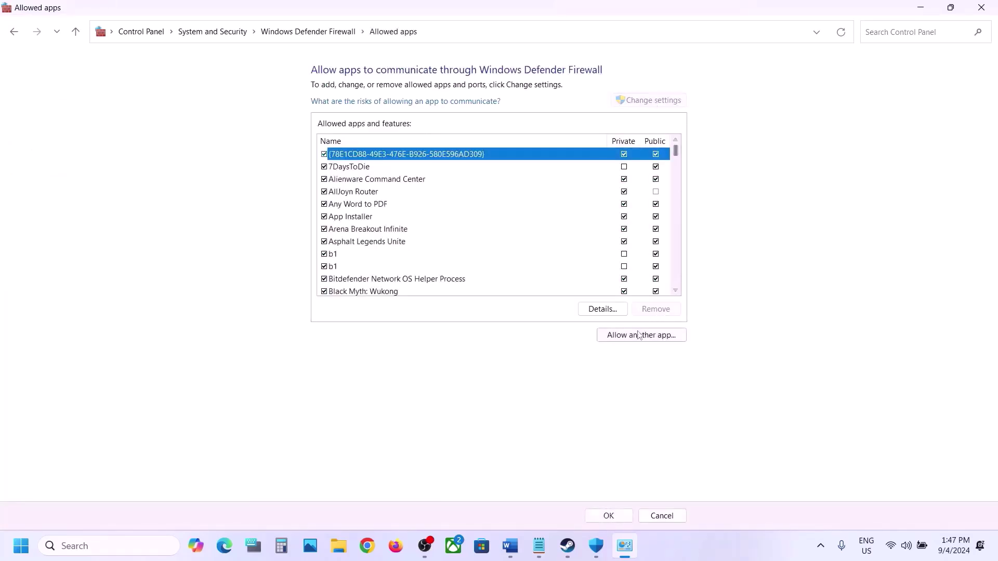
pyautogui.click(639, 335)
pyautogui.click(598, 334)
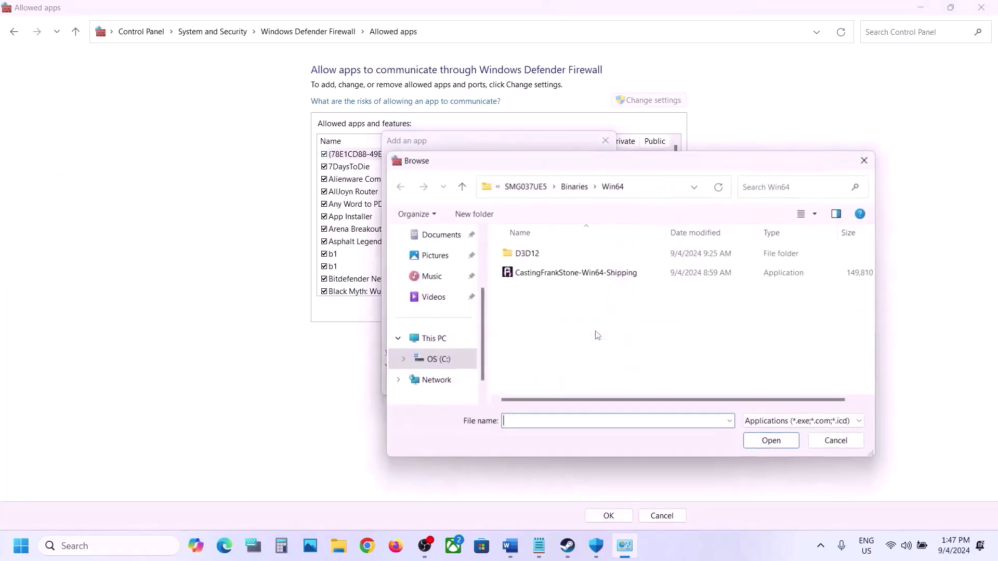
pyautogui.click(444, 359)
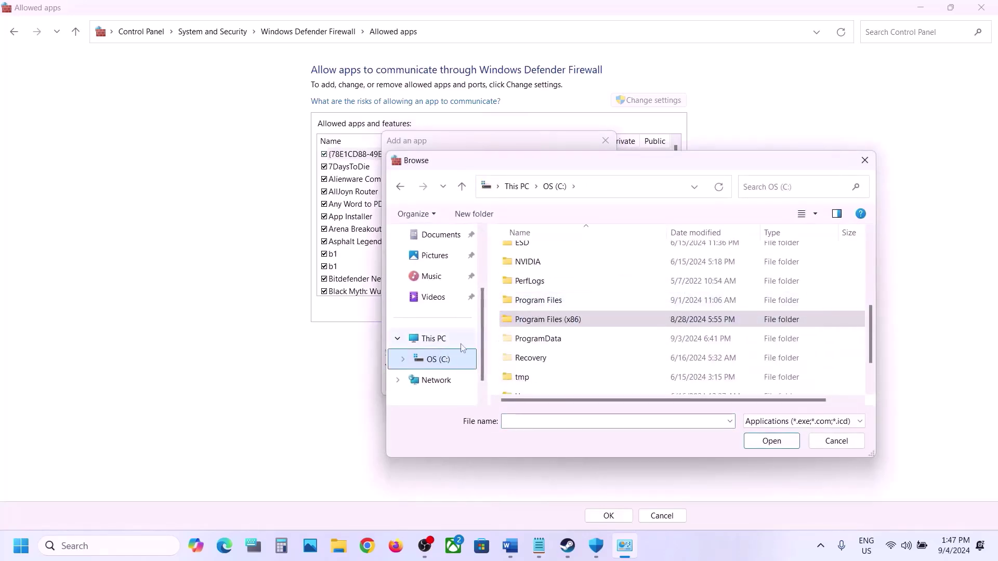
pyautogui.click(437, 339)
pyautogui.doubleClick(586, 264)
pyautogui.scroll(-2, 572, 307)
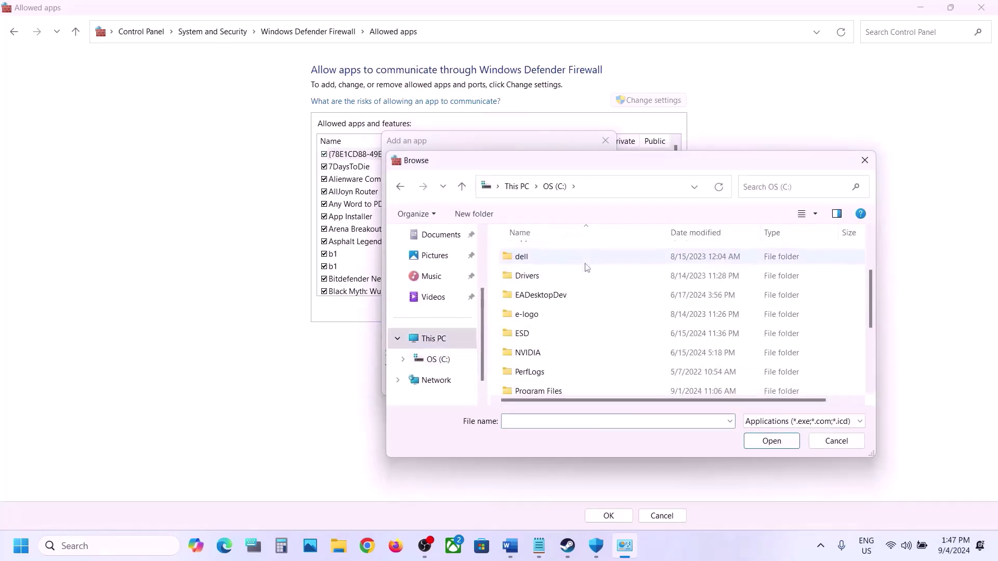
pyautogui.scroll(-1, 559, 312)
pyautogui.doubleClick(558, 326)
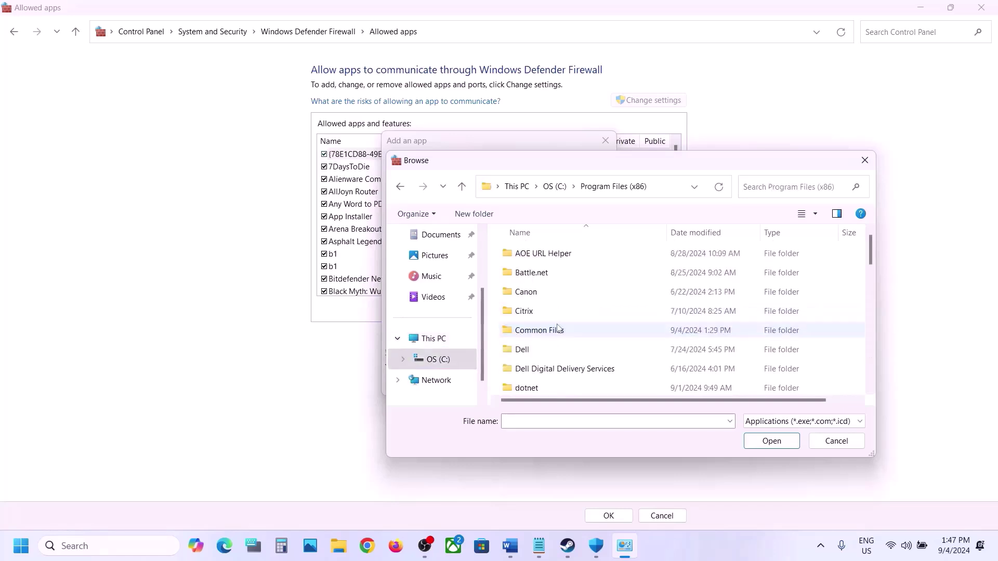
# Pick SpectreClient from Steam\steamapps\common\Spectre Divide and add Spectre as a firewall exception
pyautogui.scroll(-6, 558, 305)
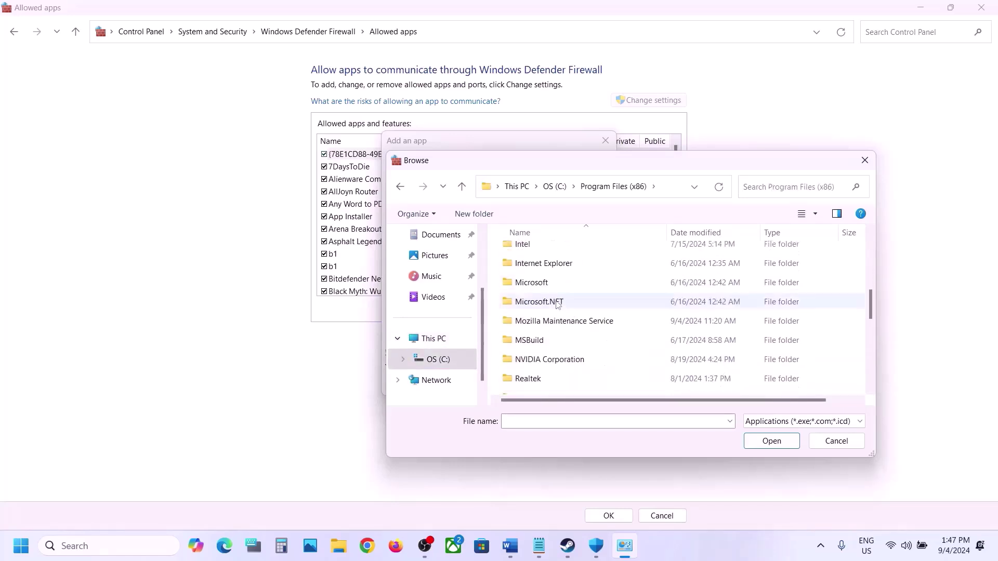
pyautogui.scroll(-1, 557, 304)
pyautogui.doubleClick(541, 330)
pyautogui.scroll(-2, 540, 331)
pyautogui.scroll(-2, 541, 332)
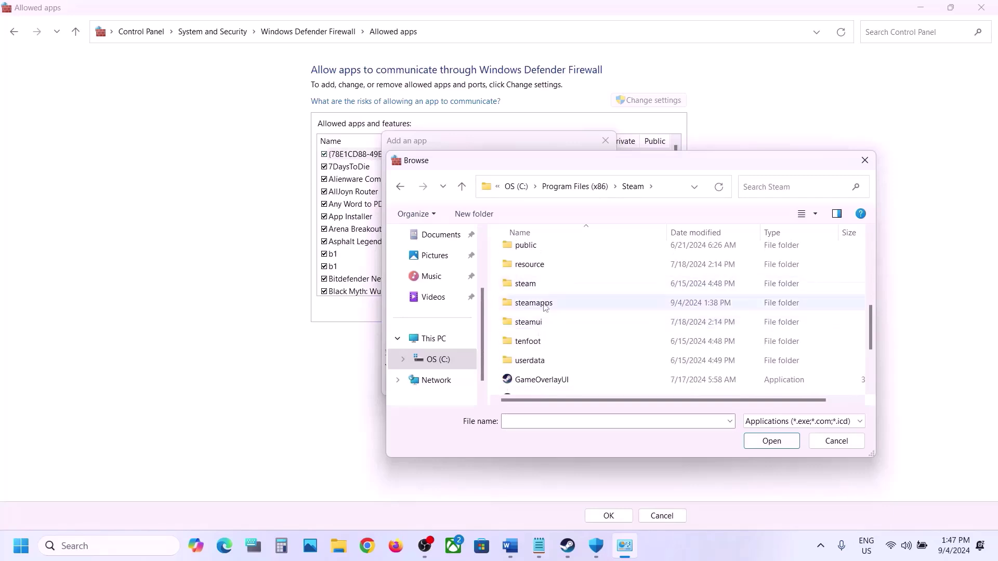
pyautogui.doubleClick(547, 305)
pyautogui.doubleClick(544, 258)
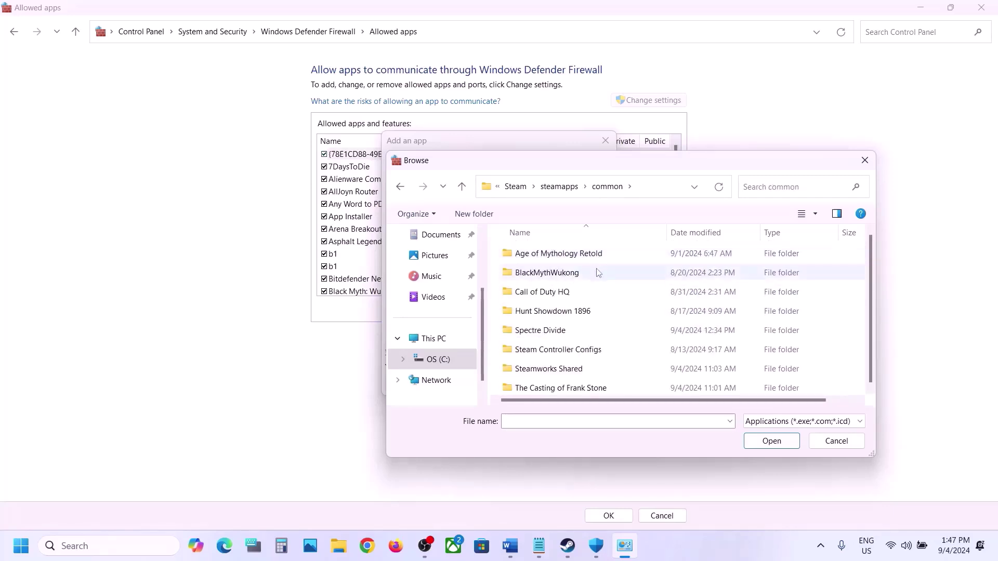
pyautogui.click(570, 336)
pyautogui.doubleClick(570, 335)
pyautogui.click(556, 299)
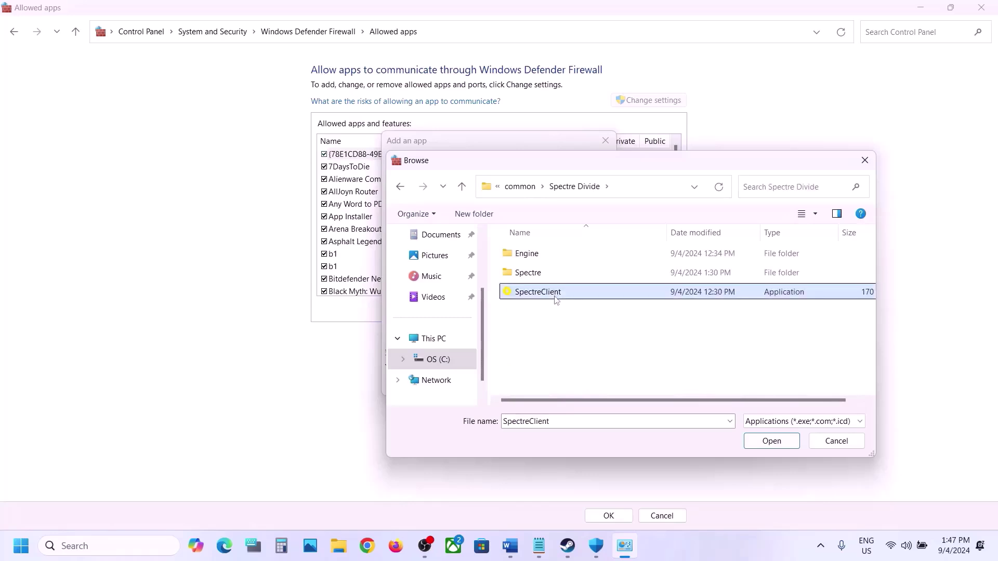
pyautogui.click(772, 442)
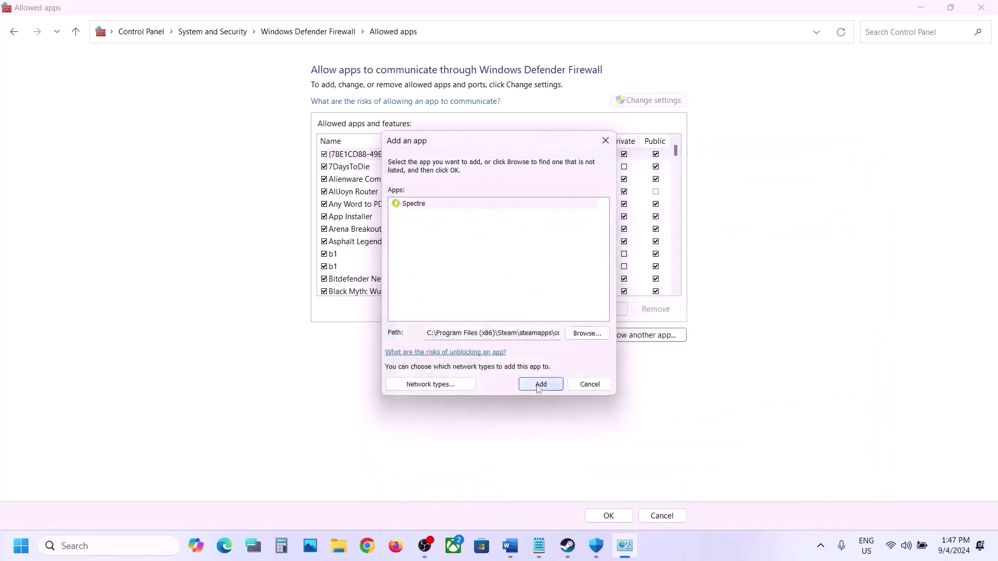
pyautogui.click(540, 387)
# Try adding SpectreClient_BE from Spectre\Binaries\Win64, finding BattlEye Launcher already listed
pyautogui.click(557, 318)
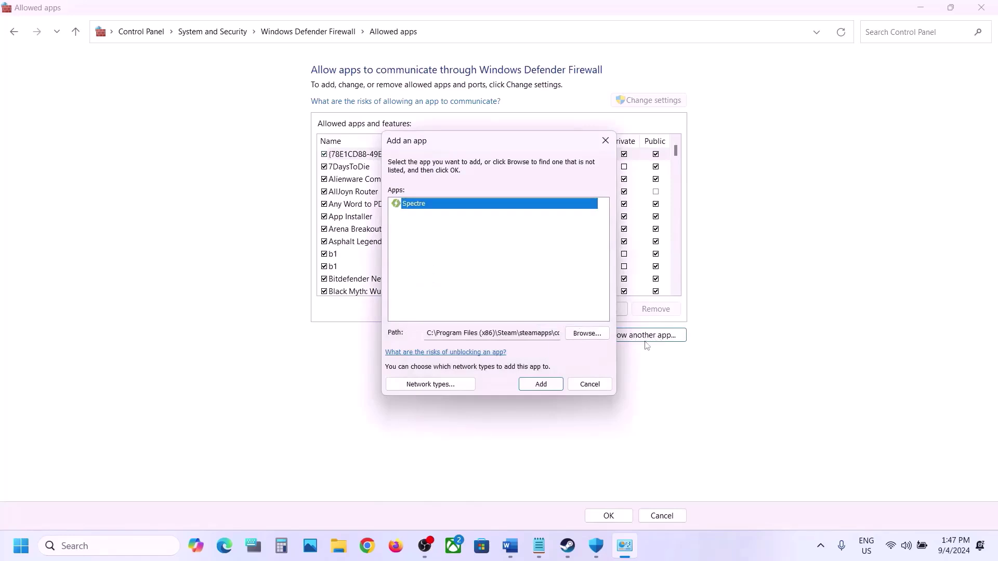
pyautogui.click(587, 334)
pyautogui.doubleClick(536, 274)
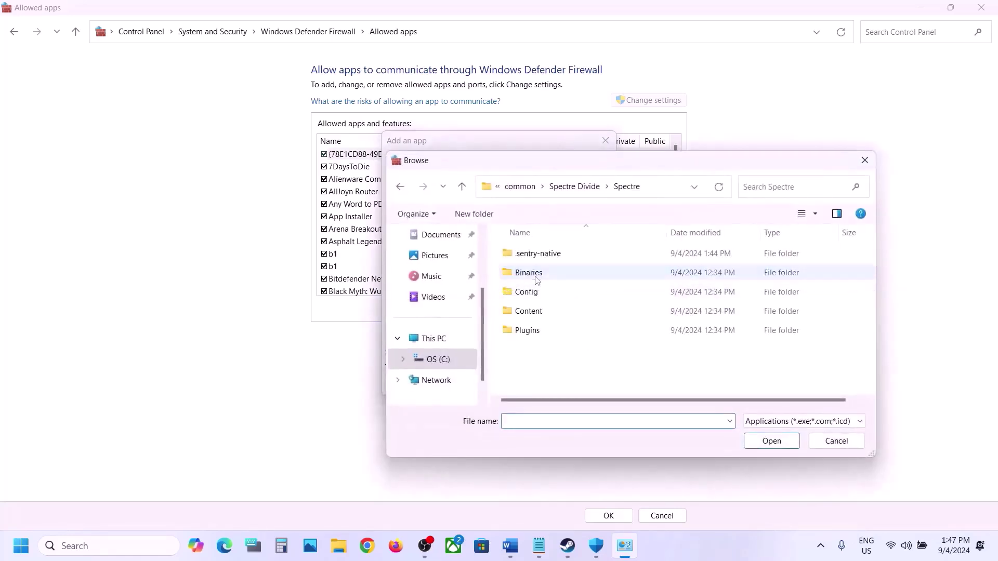
pyautogui.doubleClick(536, 274)
pyautogui.doubleClick(535, 254)
pyautogui.click(557, 277)
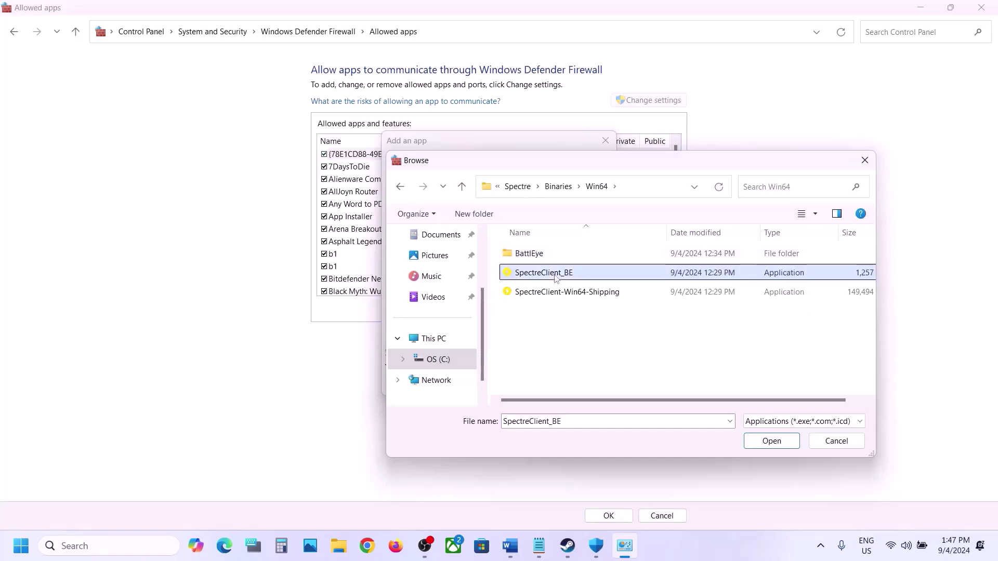
pyautogui.click(764, 440)
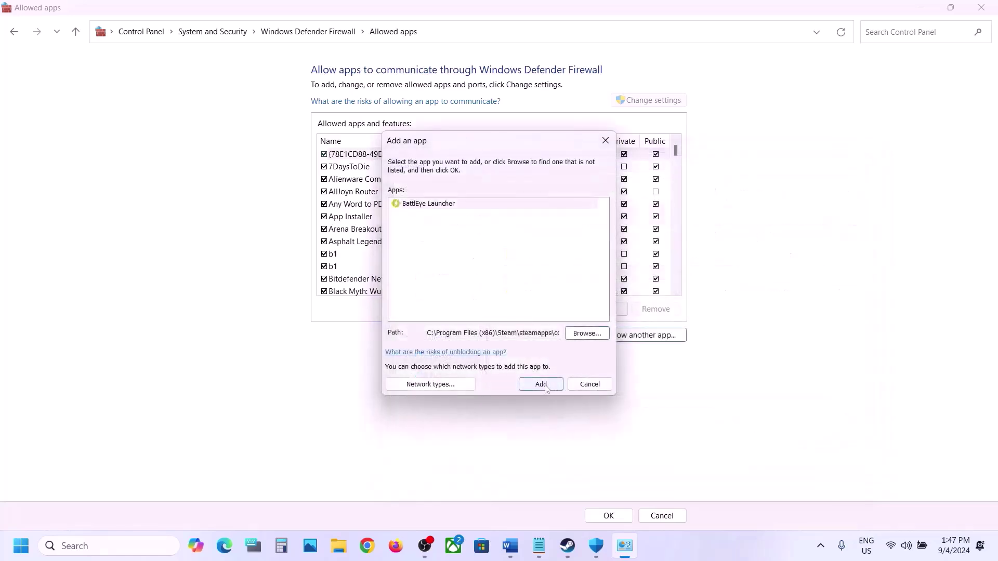
pyautogui.click(541, 384)
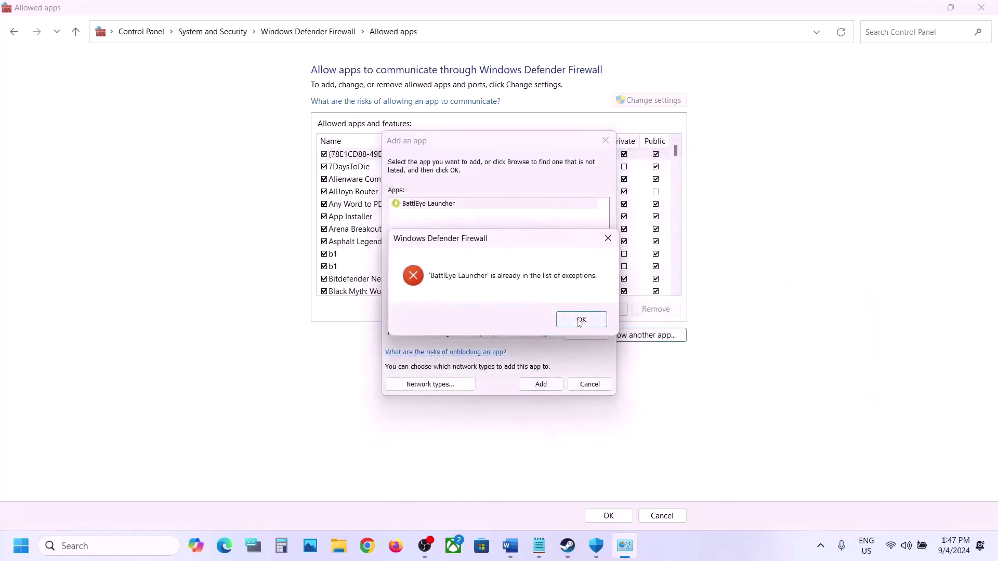
pyautogui.click(580, 319)
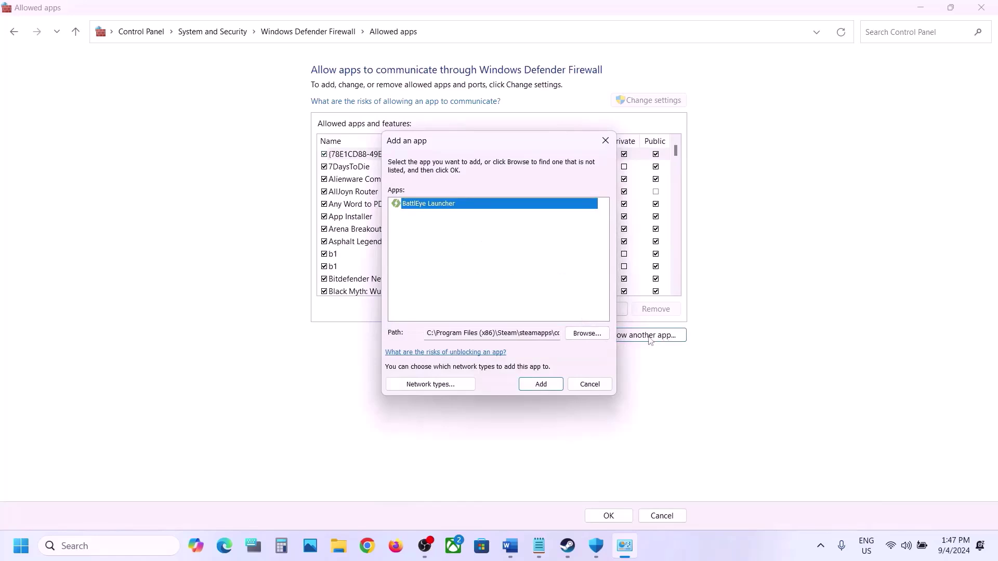
# Try adding SpectreClient-Win64-Shipping, dismiss the already-in-list error and cancel the dialog
pyautogui.click(587, 334)
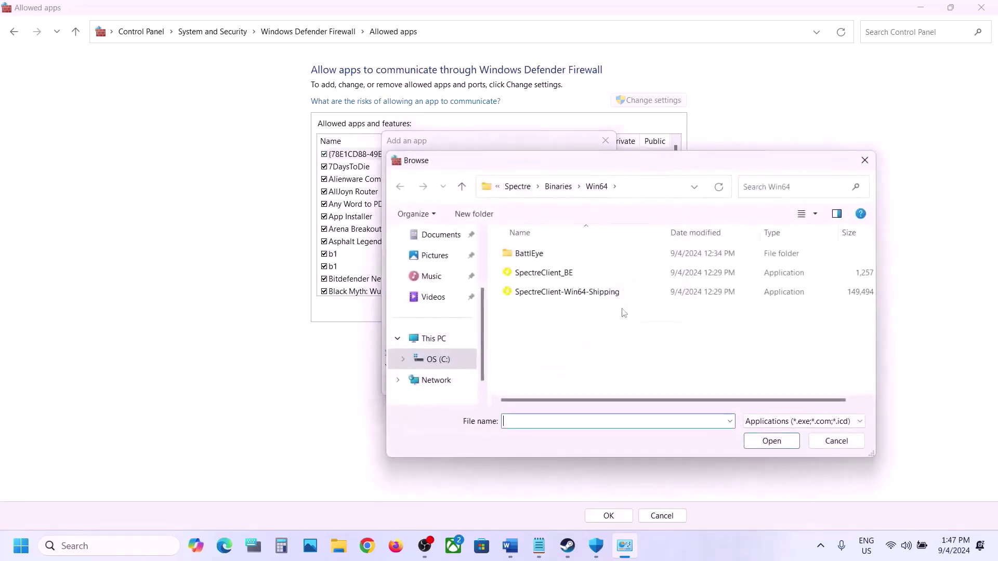
pyautogui.click(590, 300)
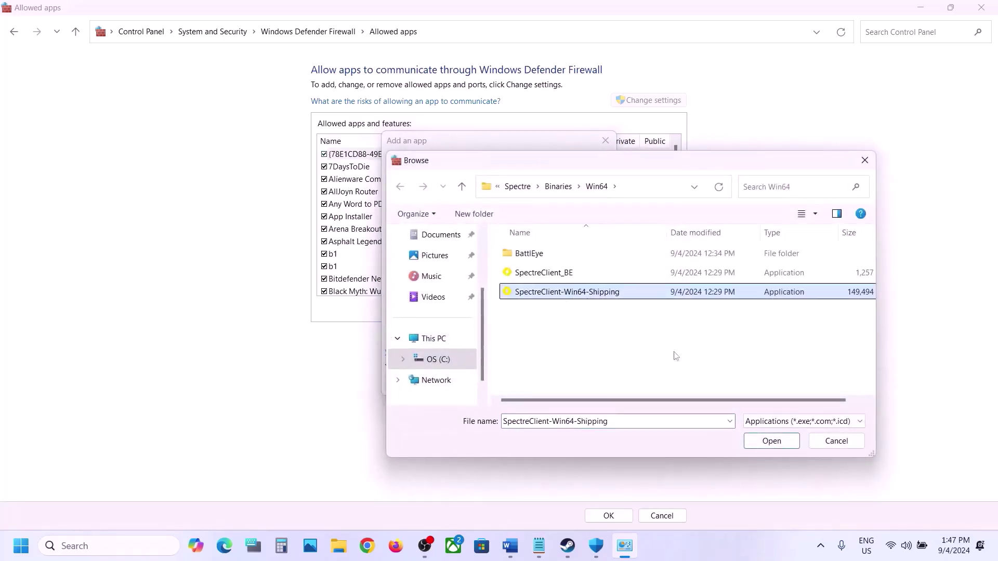
pyautogui.click(762, 447)
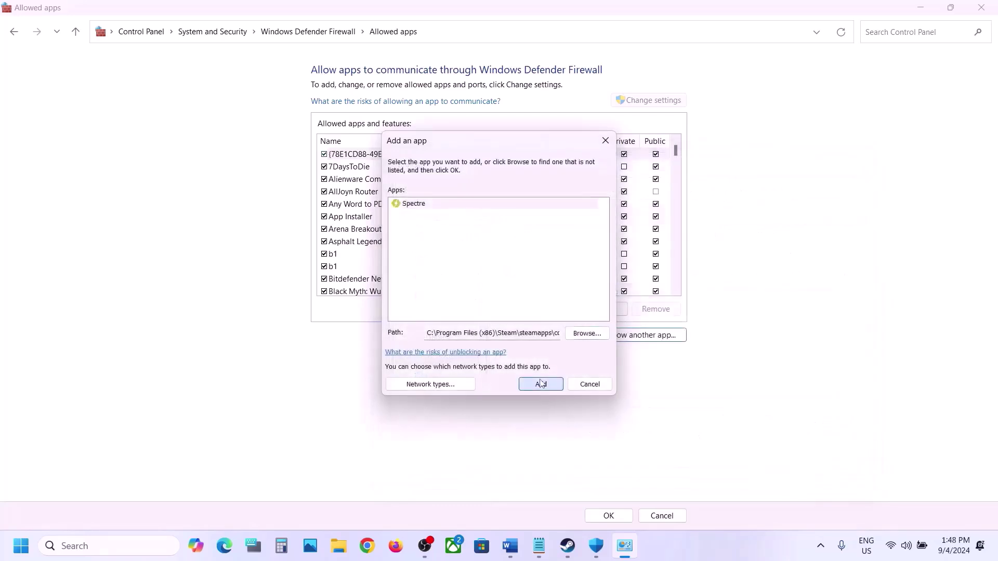
pyautogui.click(541, 384)
pyautogui.click(564, 319)
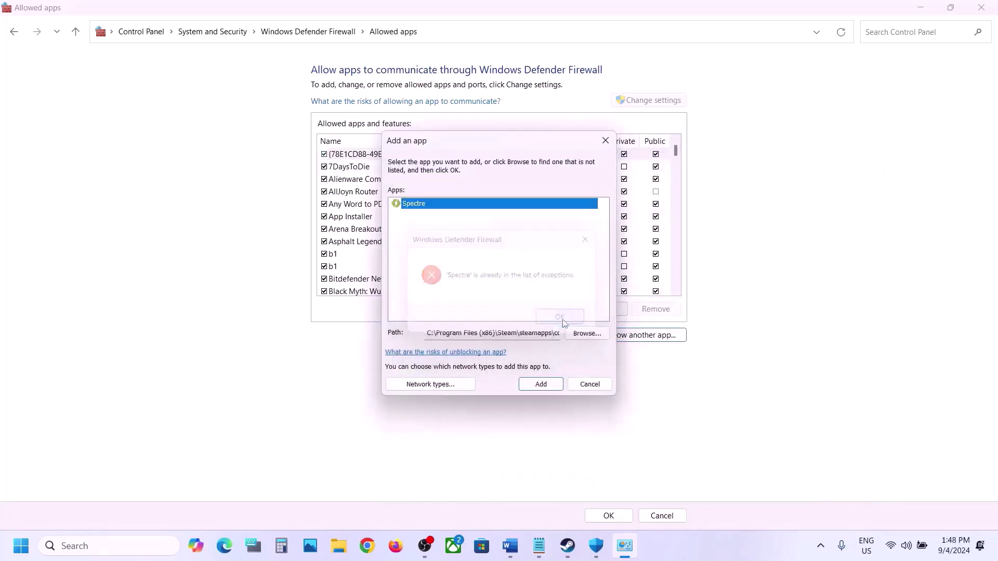
pyautogui.click(590, 385)
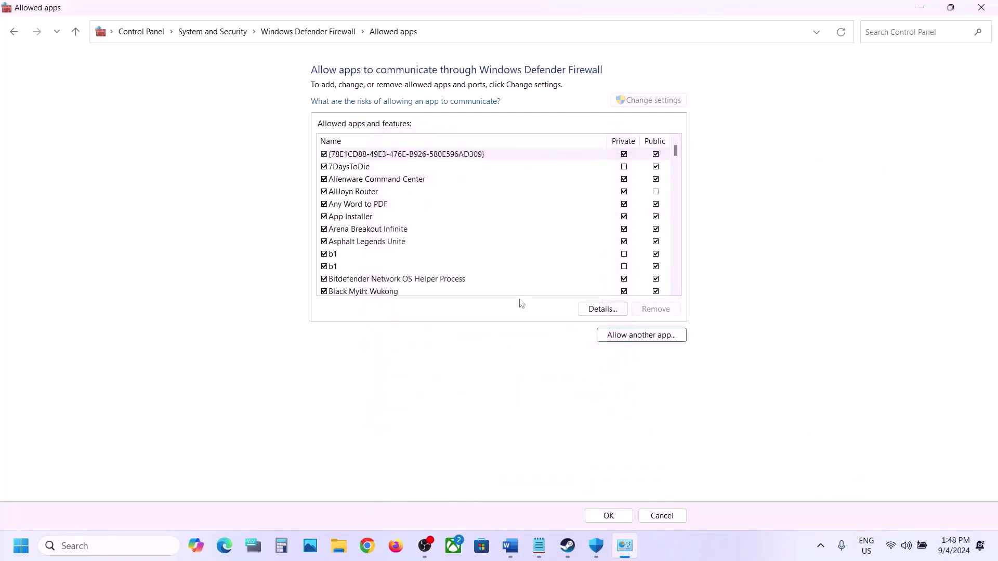
# Check the Spectre entries, save with OK, close Control Panel and highlight Word's Step 2 text
pyautogui.press('s')
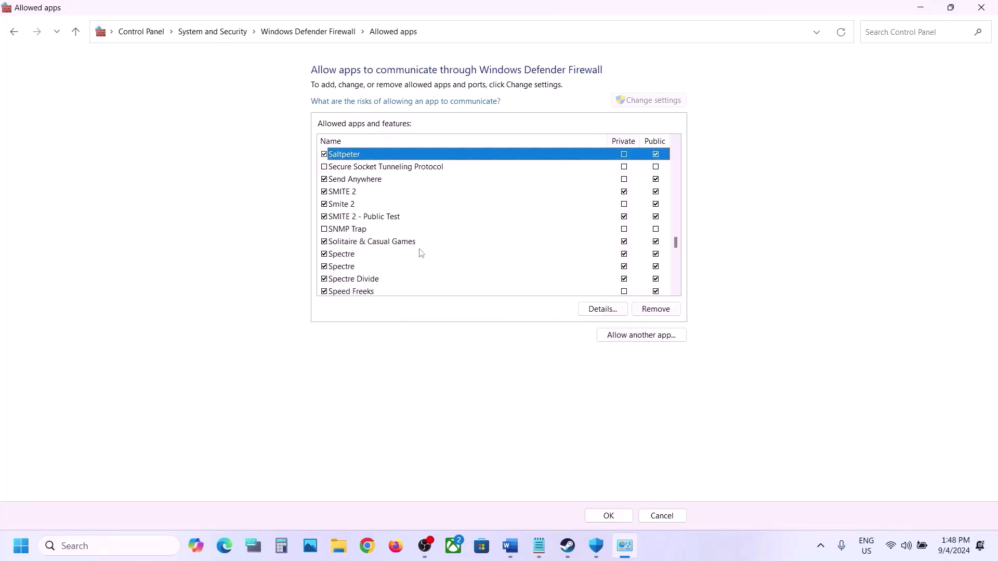
pyautogui.click(375, 266)
pyautogui.click(364, 258)
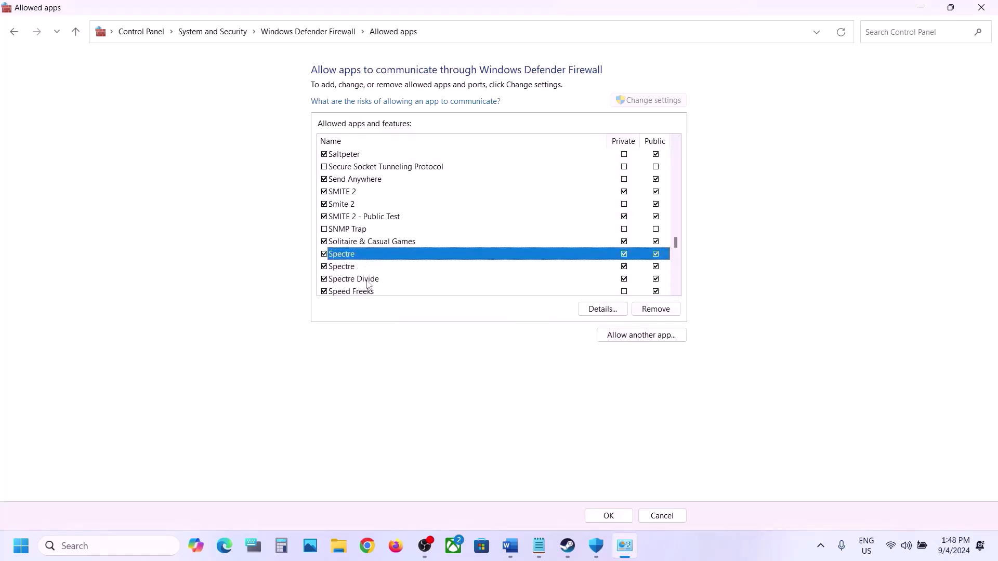
pyautogui.click(368, 281)
pyautogui.click(608, 516)
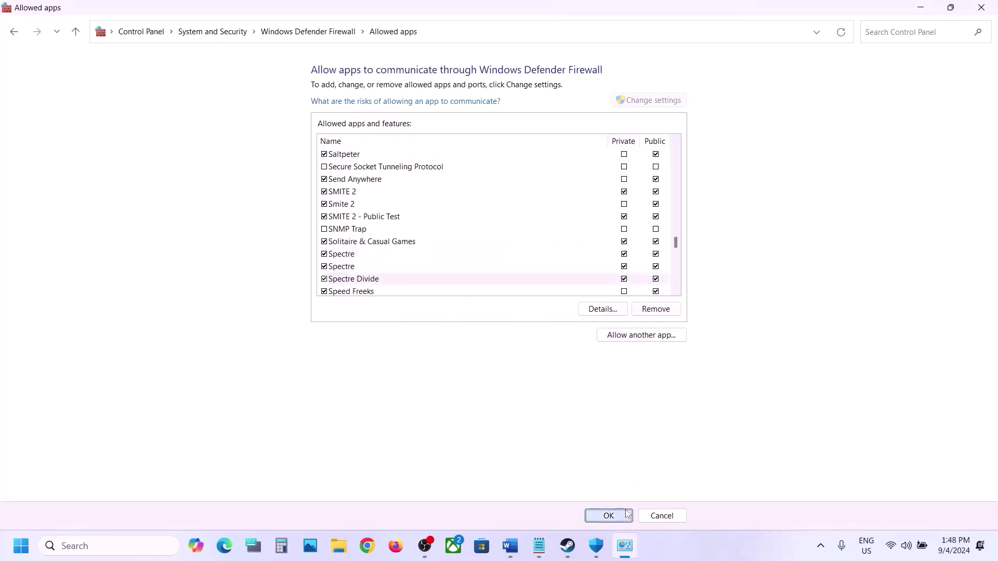
pyautogui.click(981, 7)
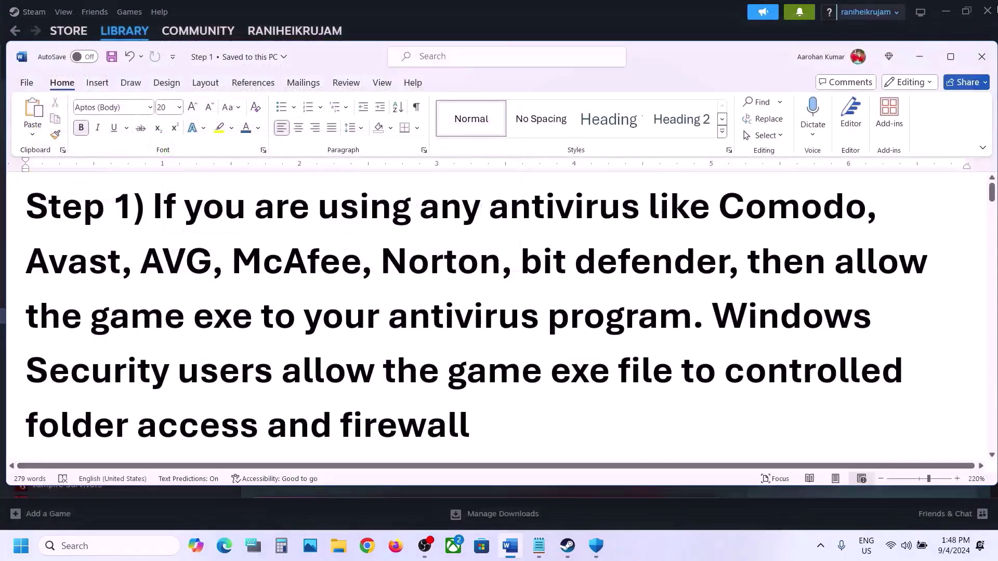
pyautogui.scroll(-5, 478, 412)
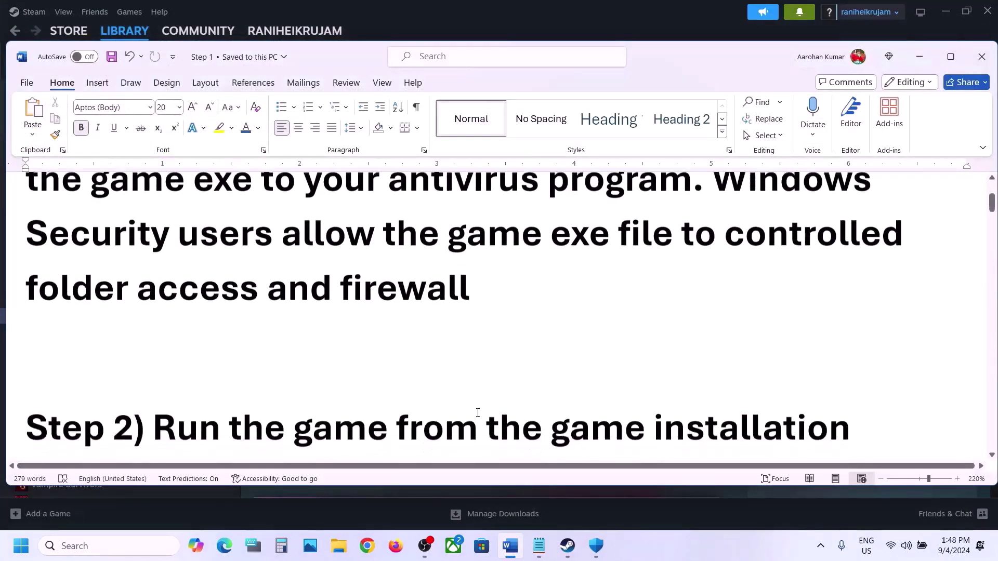
pyautogui.moveTo(166, 295); pyautogui.dragTo(852, 291)
# Open Spectre Divide's install folder through Steam's Manage > Browse local files
pyautogui.click(573, 21)
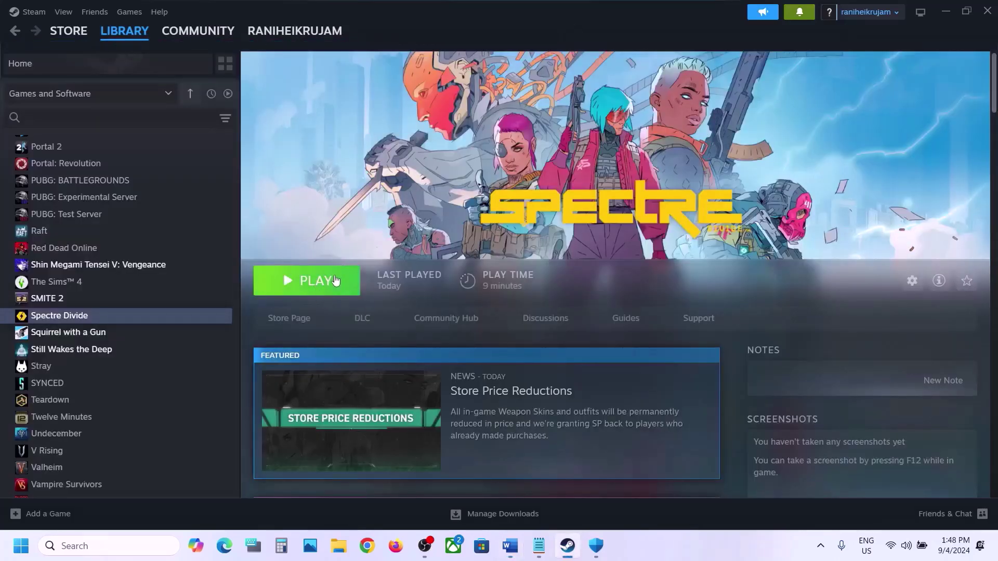
pyautogui.rightClick(181, 315)
pyautogui.moveTo(225, 384)
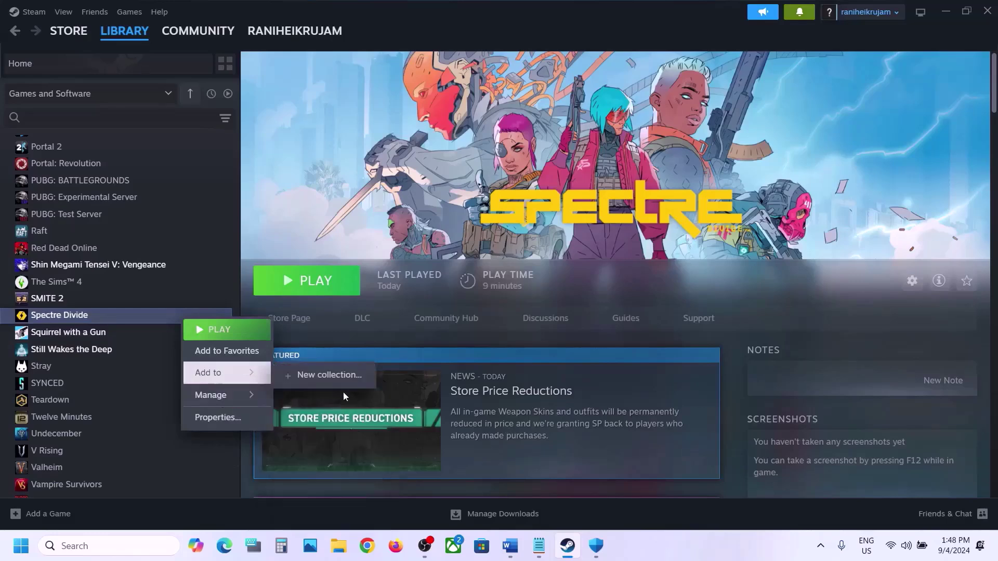
pyautogui.moveTo(264, 397)
pyautogui.click(322, 417)
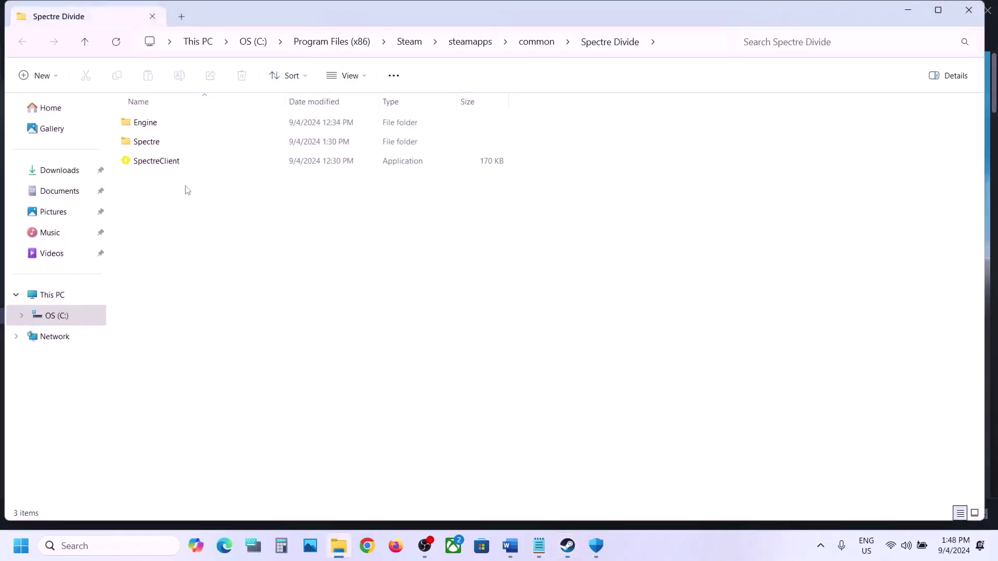
# Run SpectreClient to its title screen, exit the game from the taskbar, then right-click SpectreClient
pyautogui.click(154, 164)
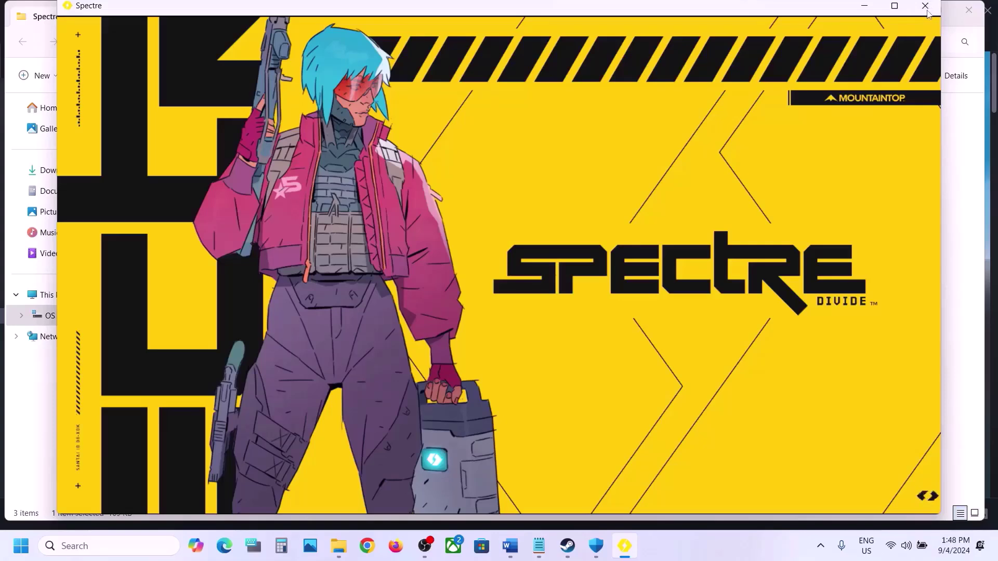
pyautogui.moveTo(603, 550)
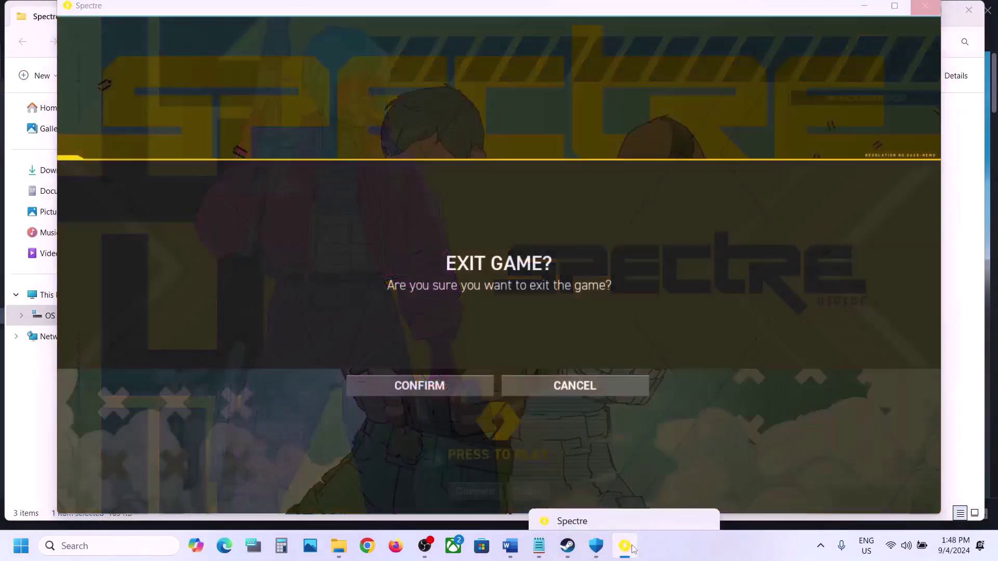
pyautogui.rightClick(630, 547)
pyautogui.click(449, 385)
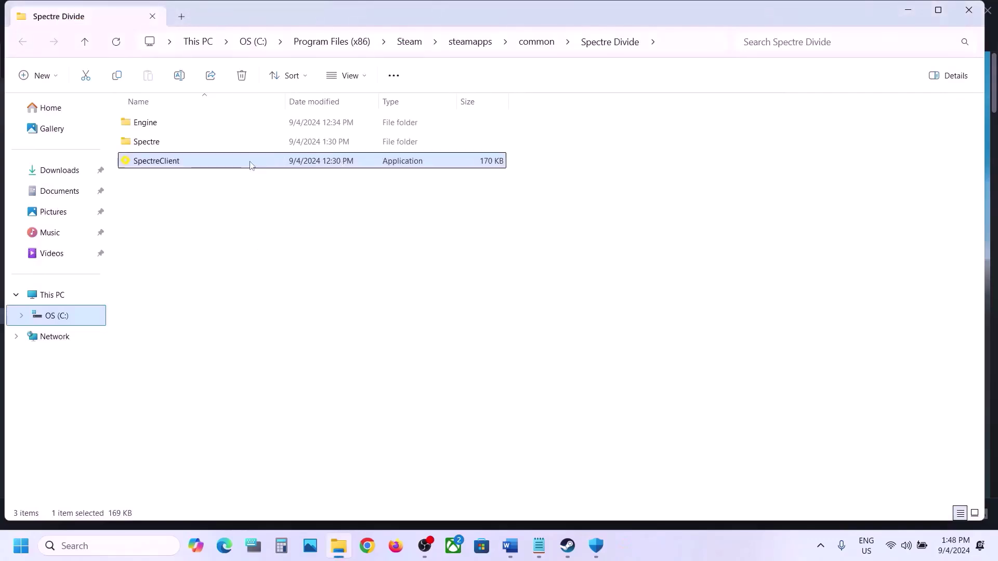
pyautogui.rightClick(250, 165)
# Set SpectreClient to always run as administrator and apply it
pyautogui.click(324, 342)
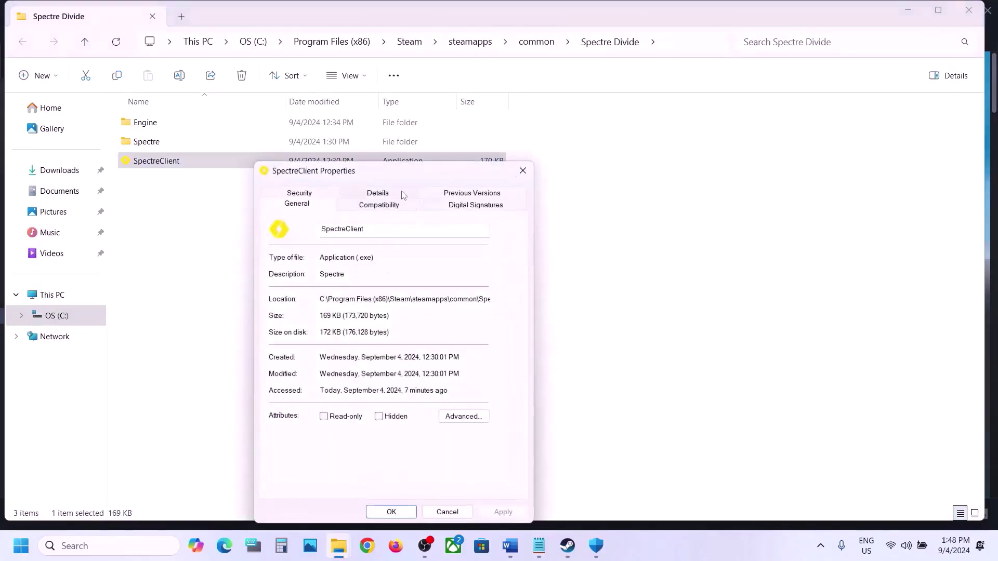
pyautogui.click(356, 208)
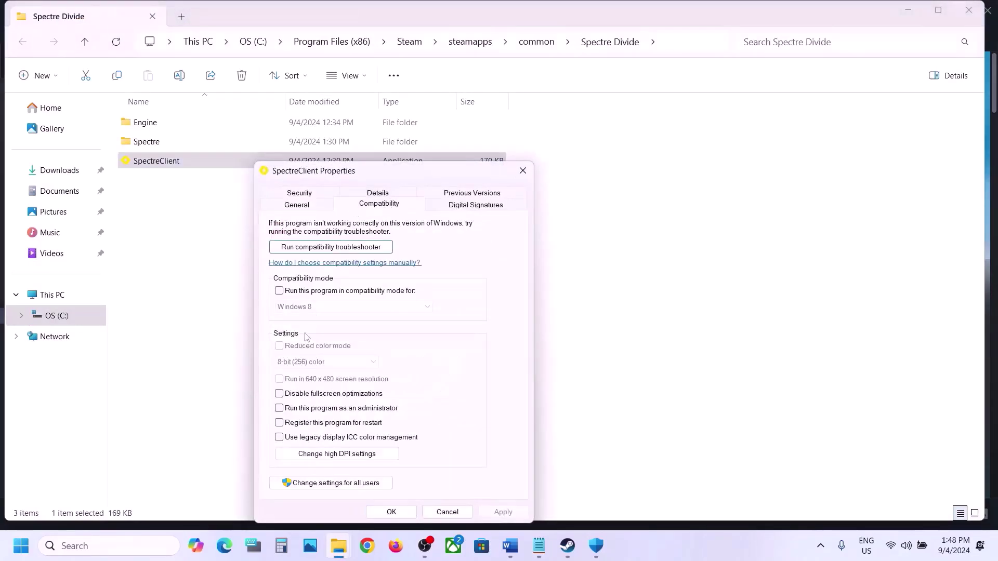
pyautogui.click(284, 410)
pyautogui.click(503, 512)
pyautogui.click(399, 516)
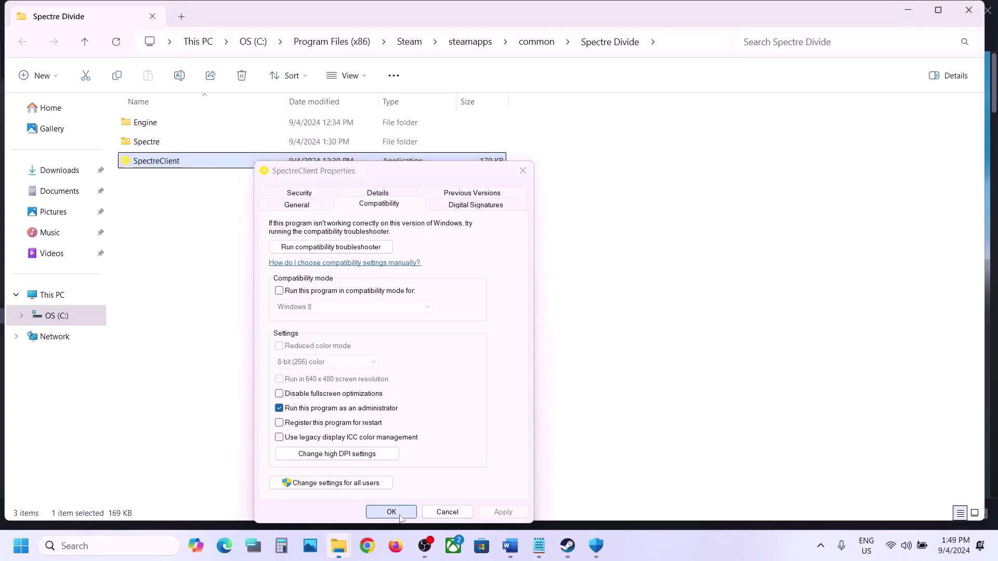
# Turn on compatibility mode for SpectreClient and apply it
pyautogui.rightClick(186, 165)
pyautogui.click(255, 341)
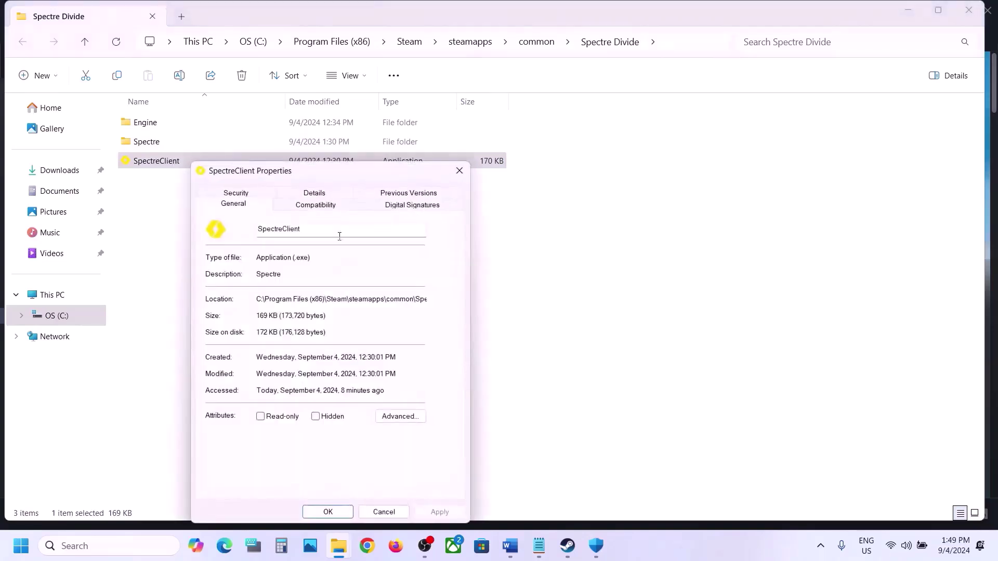
pyautogui.click(299, 207)
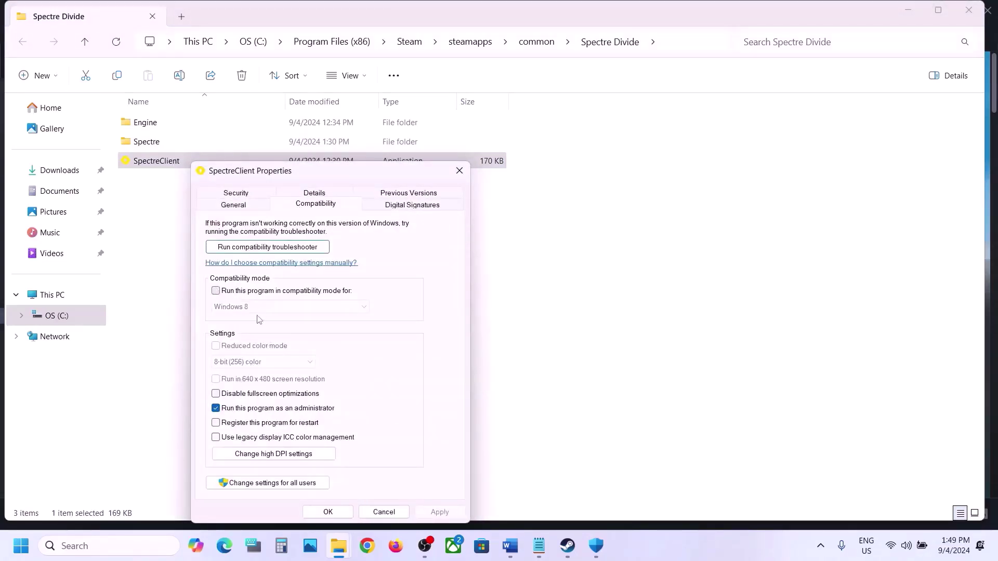
pyautogui.click(216, 292)
pyautogui.click(216, 292)
pyautogui.click(216, 291)
pyautogui.click(438, 510)
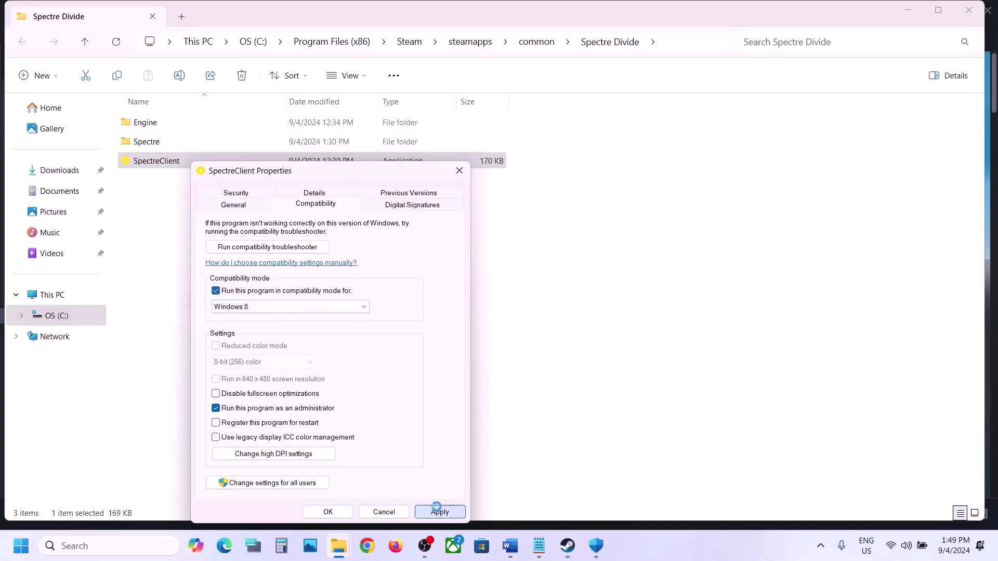
pyautogui.click(328, 512)
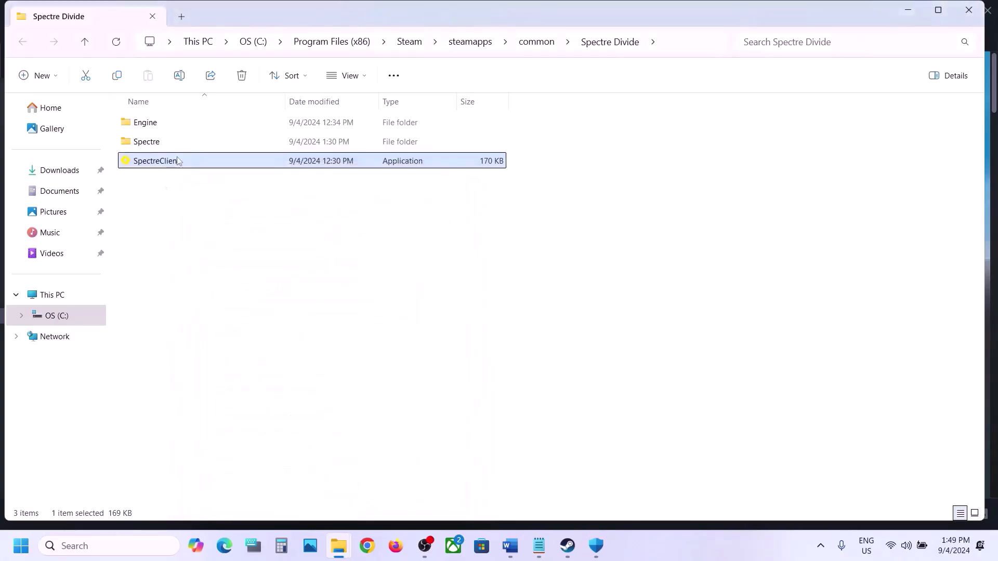
# Set SpectreClient's compatibility mode to Windows 7 and disable fullscreen optimizations
pyautogui.rightClick(179, 161)
pyautogui.click(242, 339)
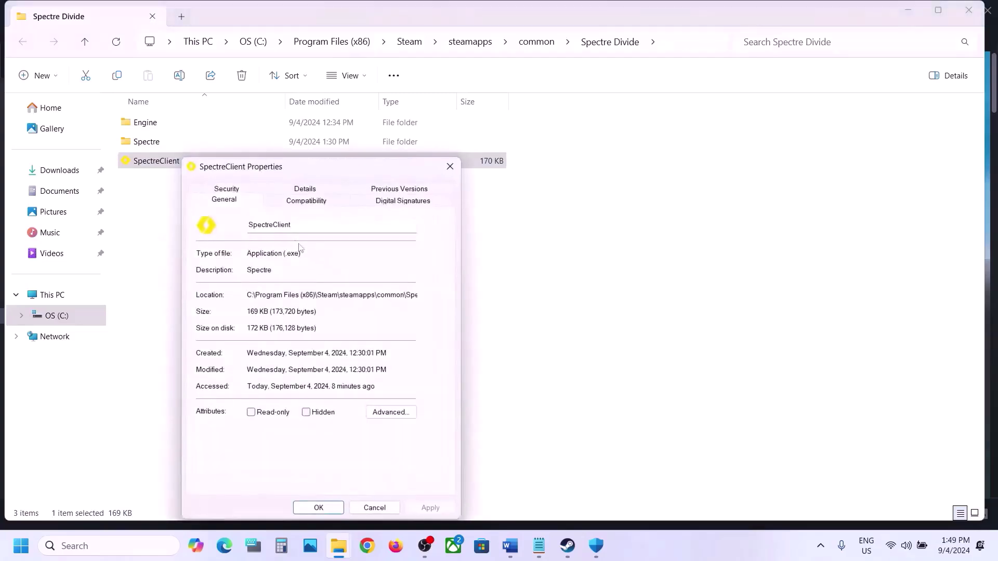
pyautogui.click(285, 204)
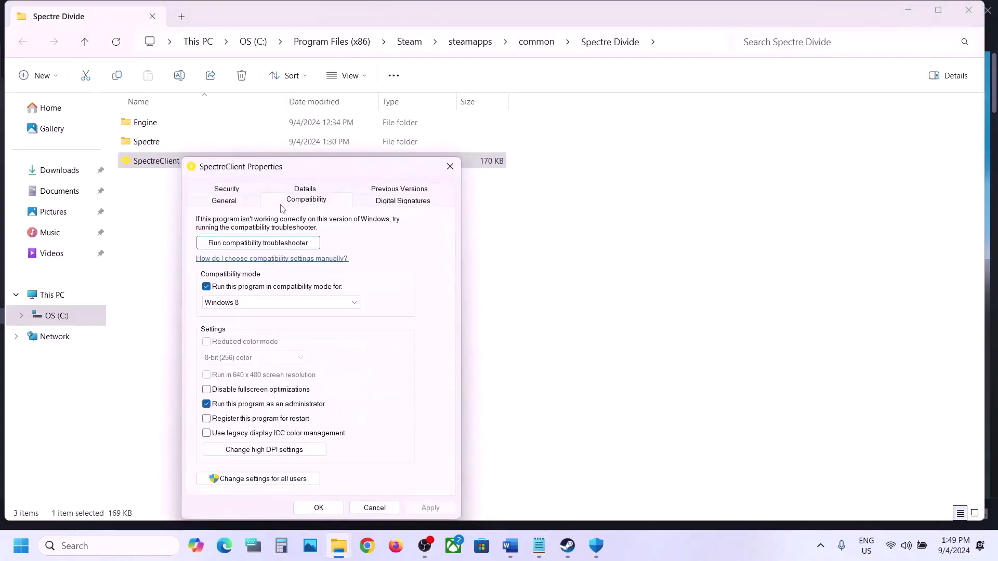
pyautogui.click(257, 305)
pyautogui.click(251, 339)
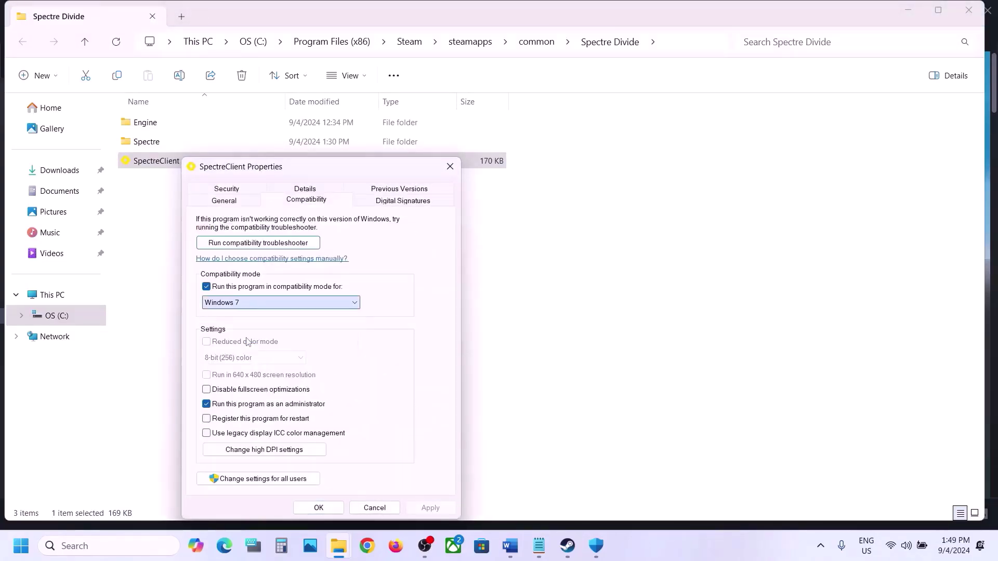
pyautogui.click(443, 514)
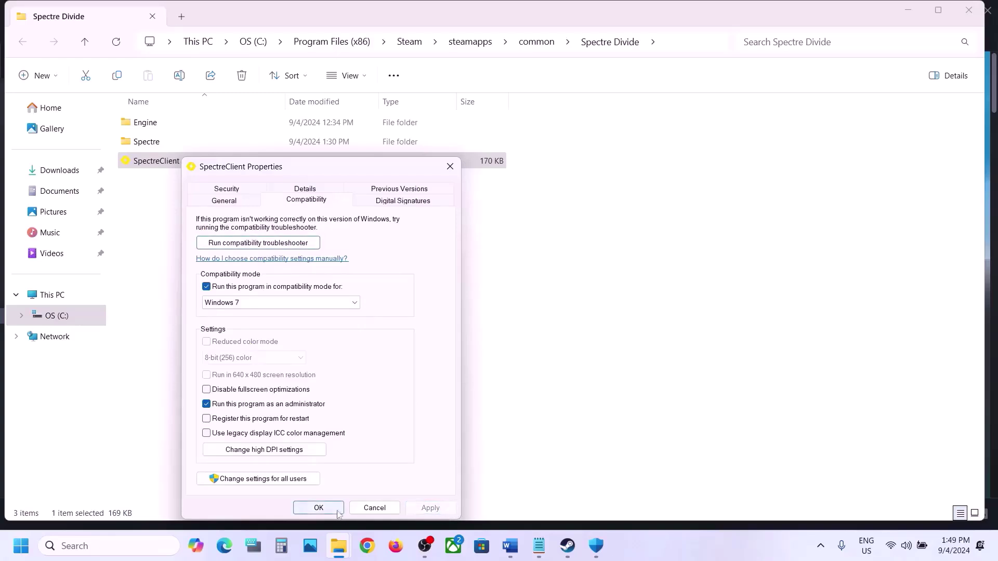
pyautogui.click(207, 389)
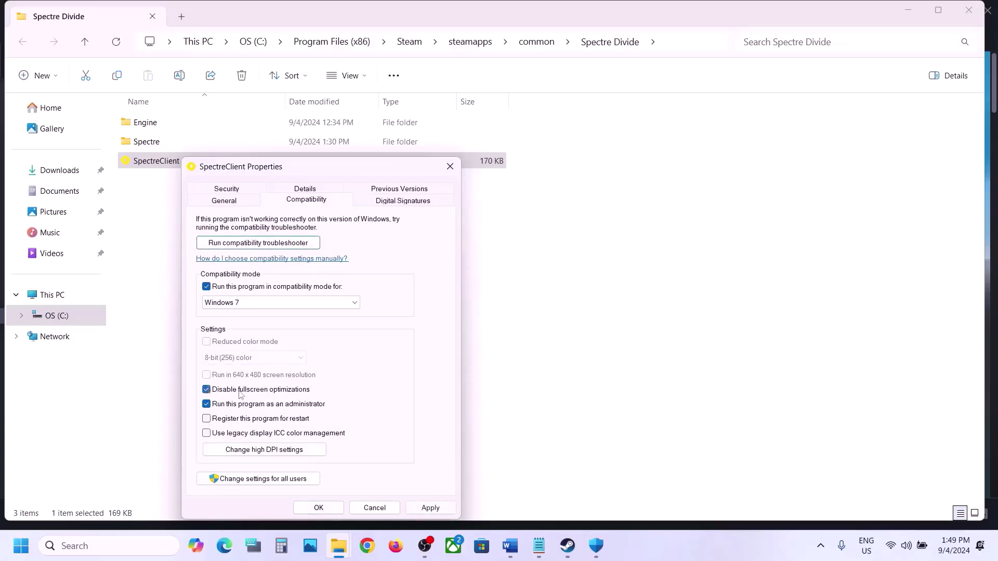
pyautogui.click(430, 508)
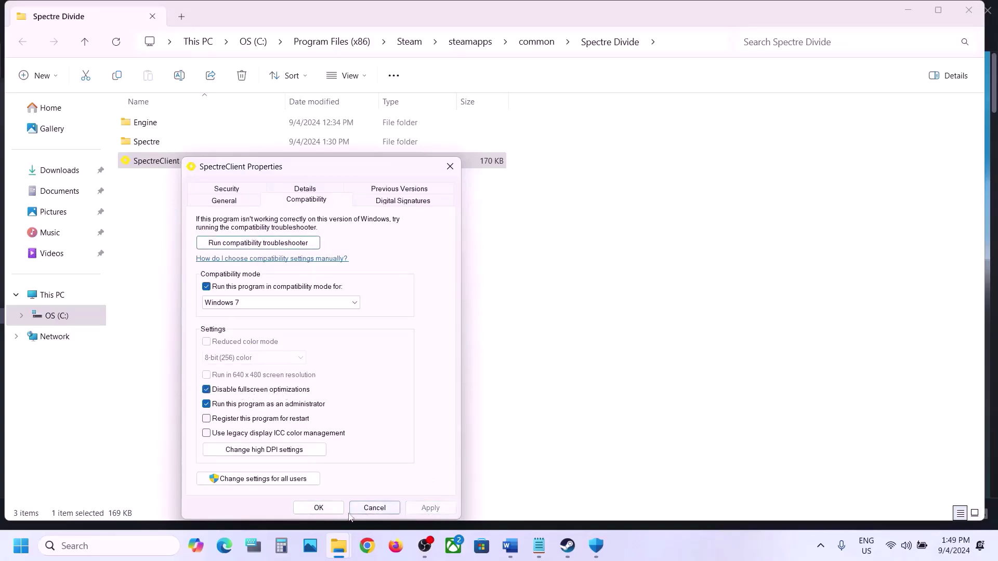
pyautogui.click(319, 507)
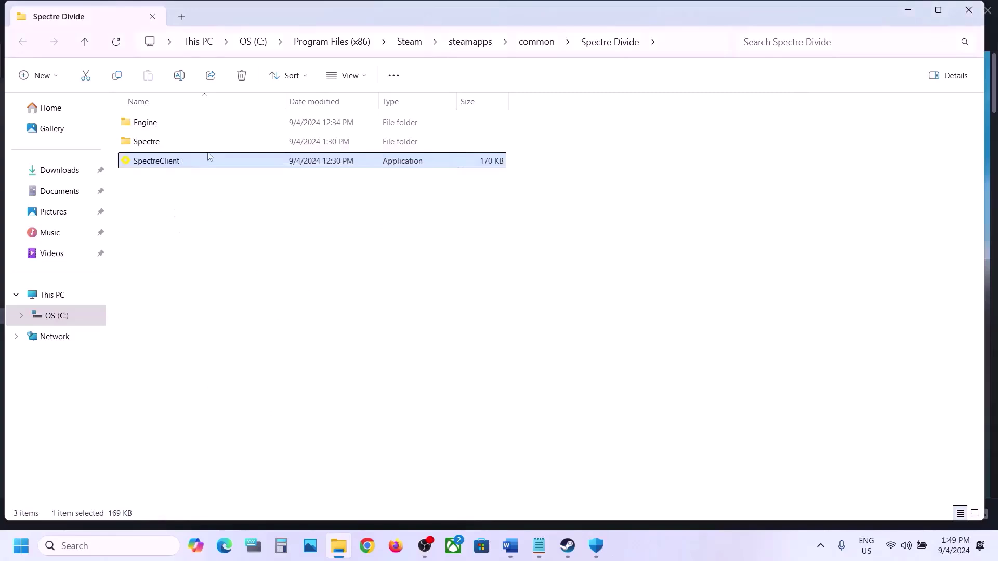
pyautogui.click(157, 148)
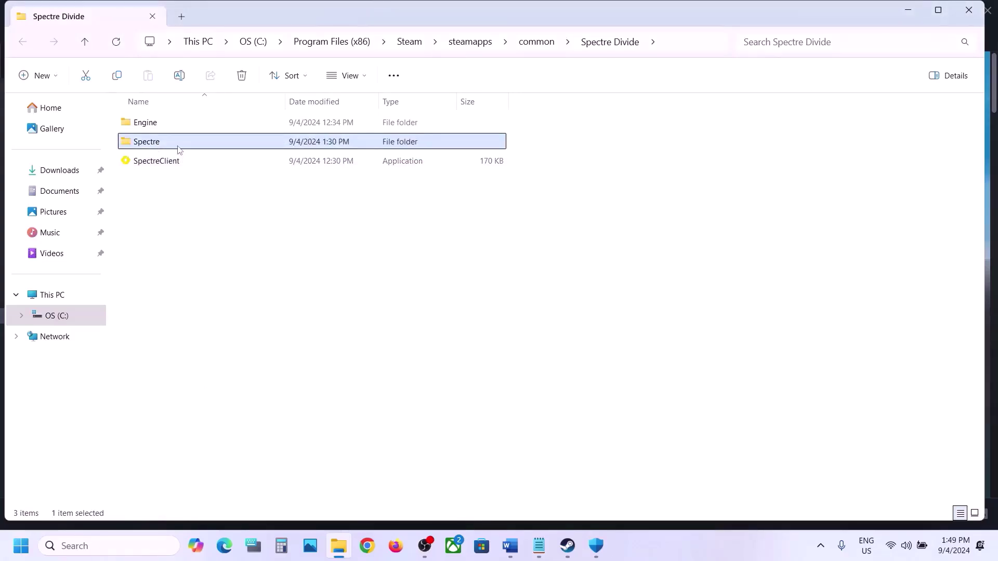
# Browse into Spectre\Binaries\Win64 and pick out SpectreClient-Win64-Shipping
pyautogui.doubleClick(178, 150)
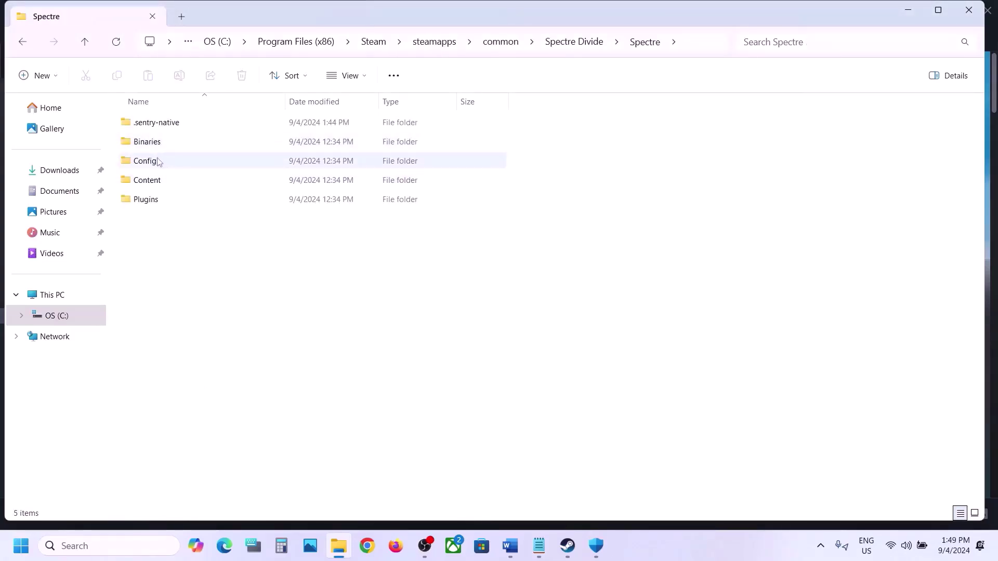
pyautogui.doubleClick(147, 141)
pyautogui.doubleClick(163, 128)
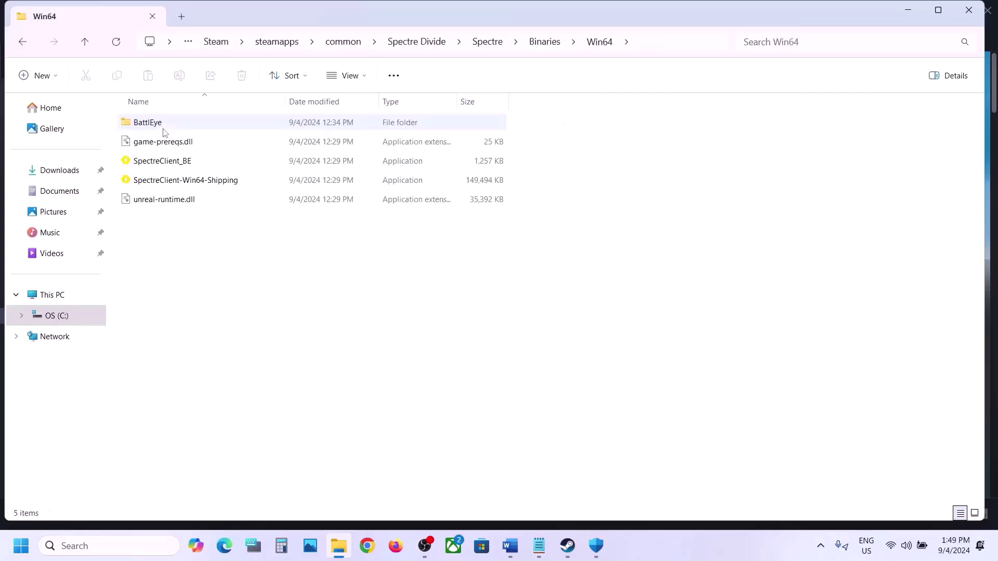
pyautogui.click(196, 182)
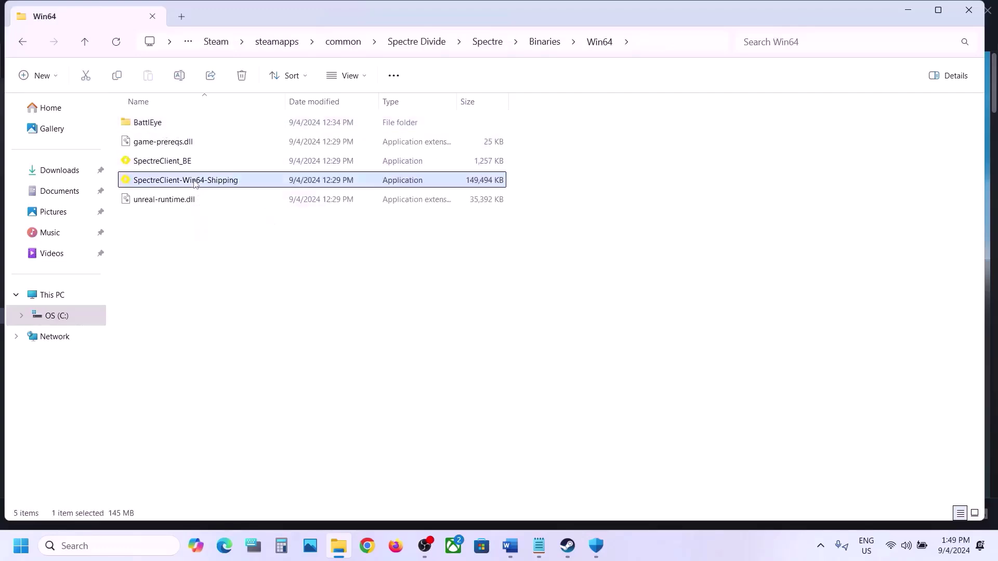
pyautogui.click(179, 162)
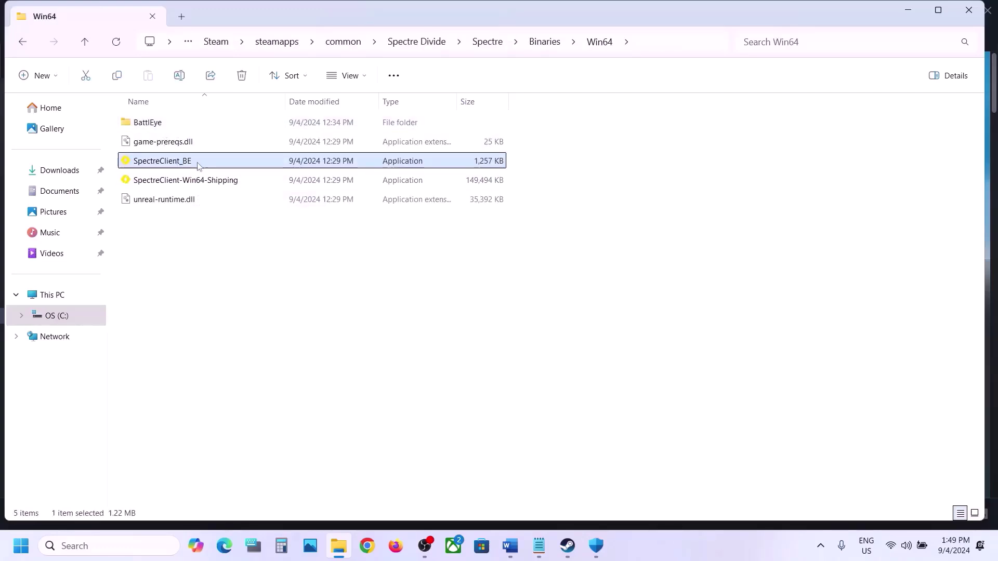
pyautogui.click(178, 184)
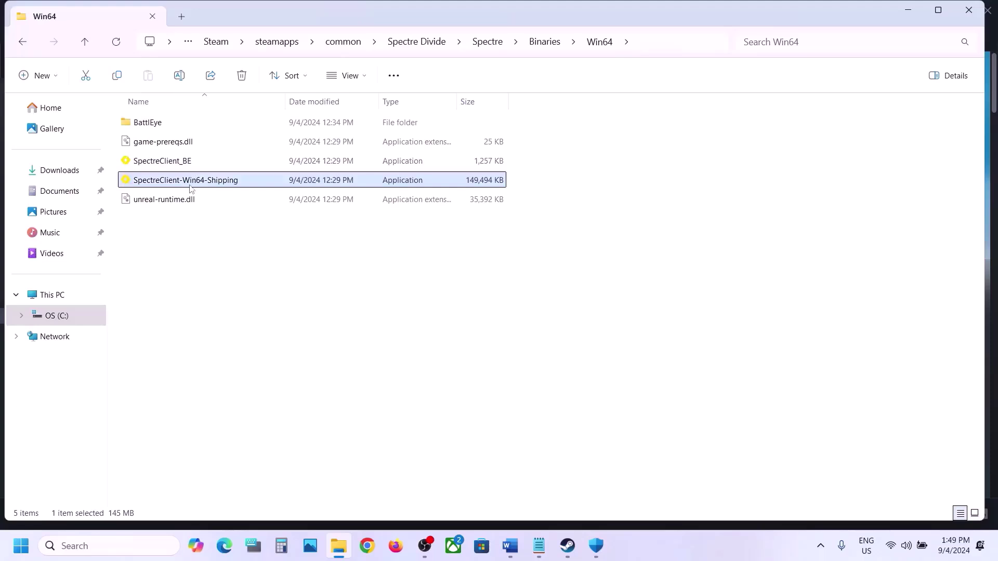
pyautogui.rightClick(189, 187)
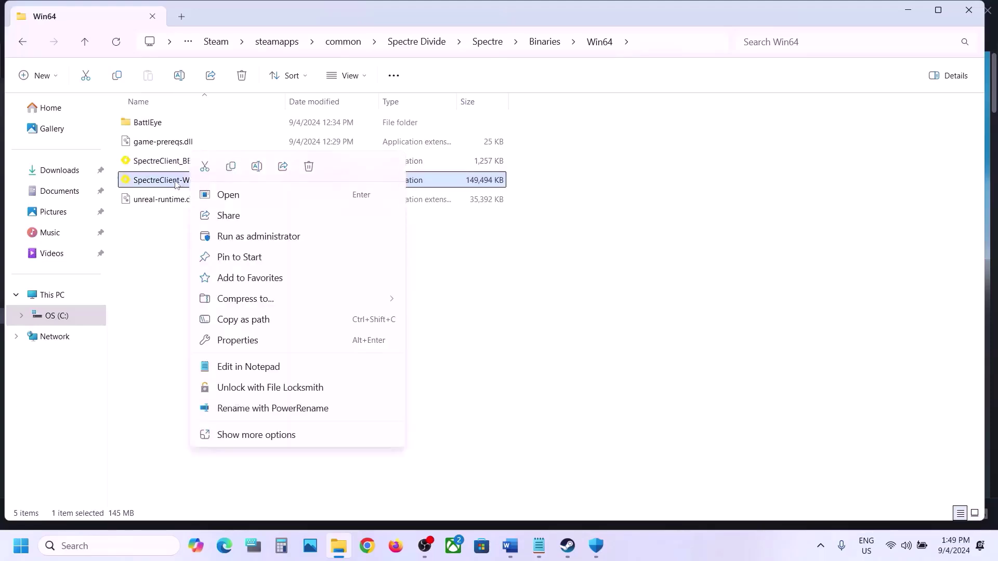
pyautogui.click(165, 211)
pyautogui.click(165, 212)
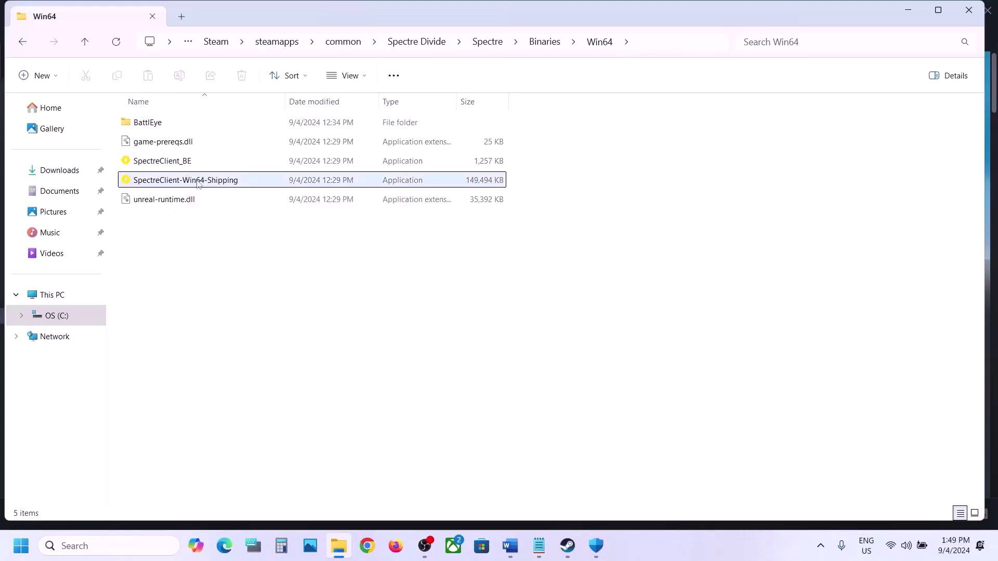
pyautogui.rightClick(197, 183)
# Make SpectreClient-Win64-Shipping run as administrator and apply it
pyautogui.click(252, 364)
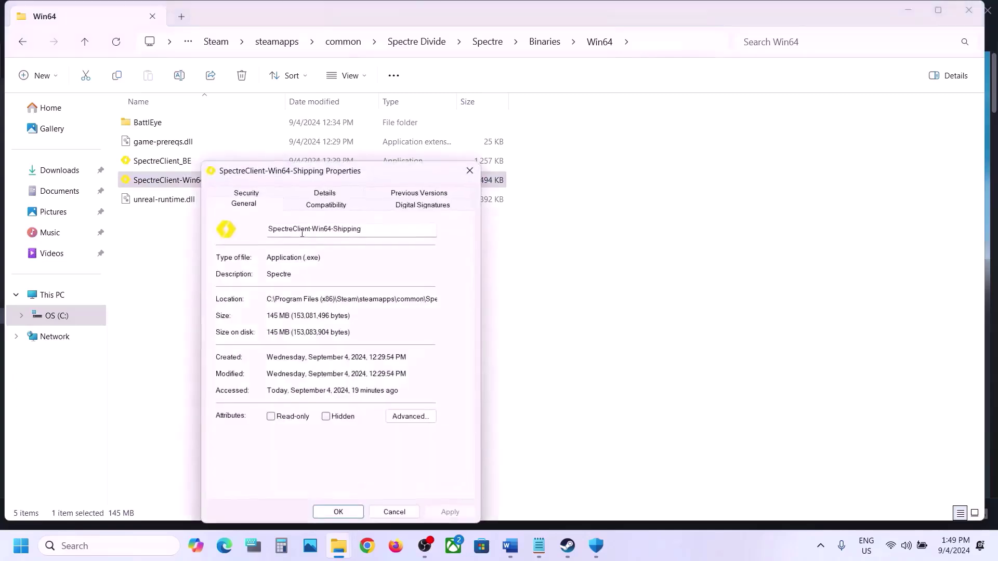
pyautogui.click(313, 205)
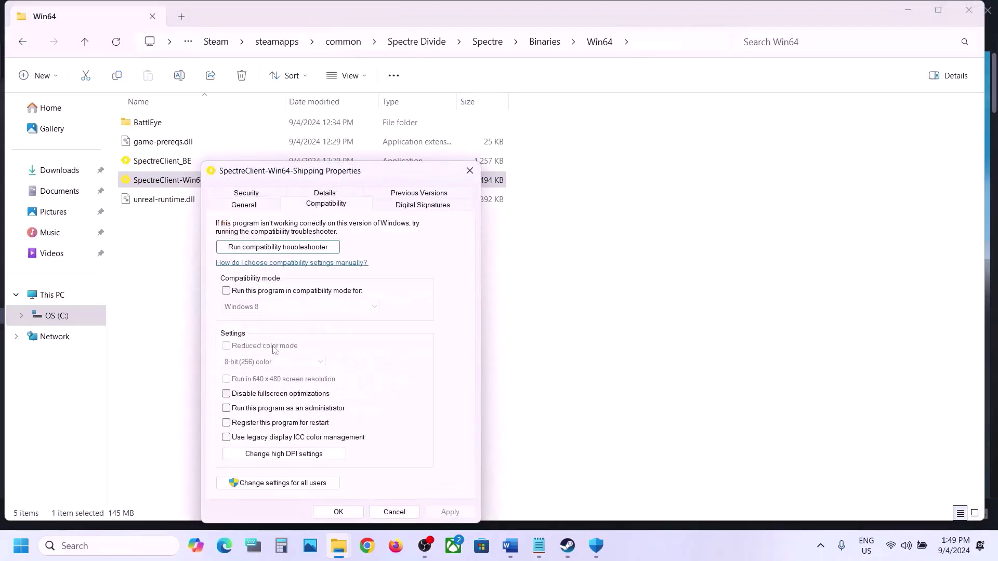
pyautogui.click(227, 409)
pyautogui.click(451, 512)
# Set its compatibility mode to Windows 7, disable fullscreen optimizations, and confirm
pyautogui.click(226, 292)
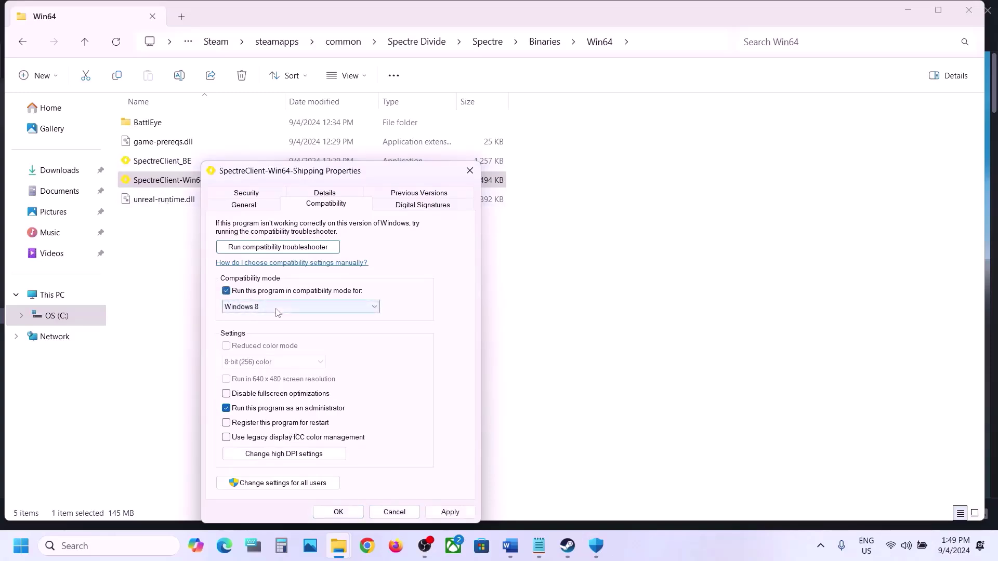
pyautogui.click(448, 511)
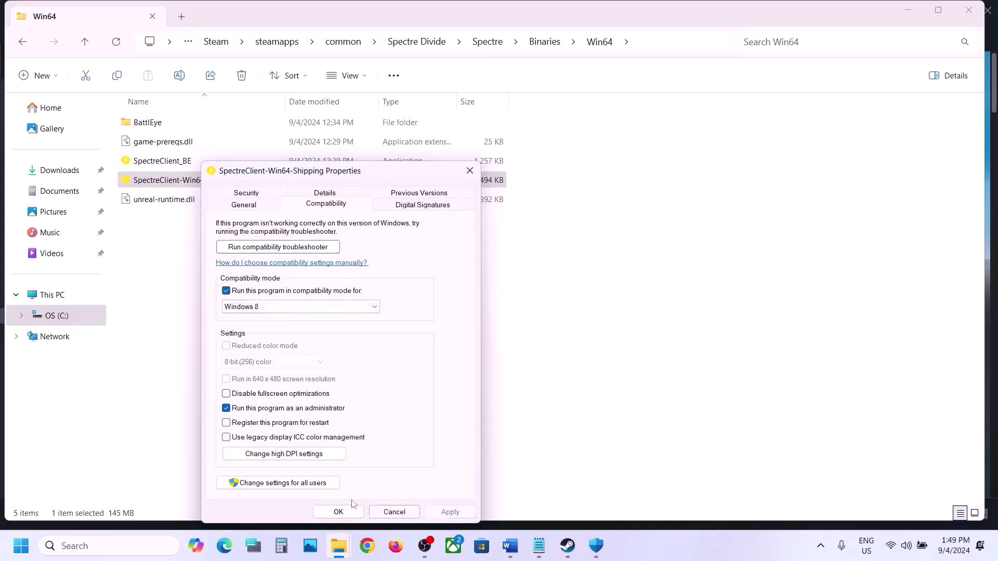
pyautogui.click(252, 307)
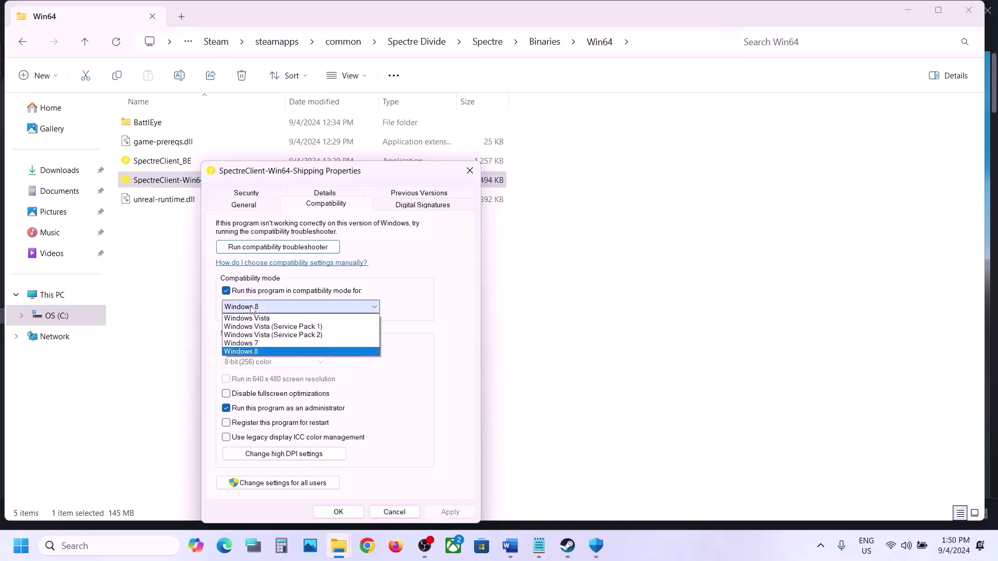
pyautogui.click(259, 344)
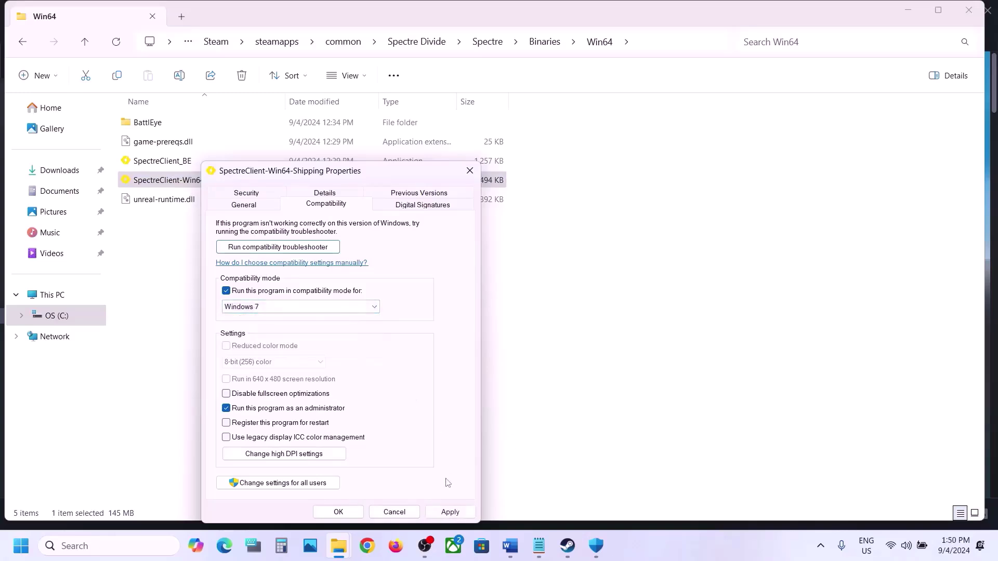
pyautogui.click(448, 513)
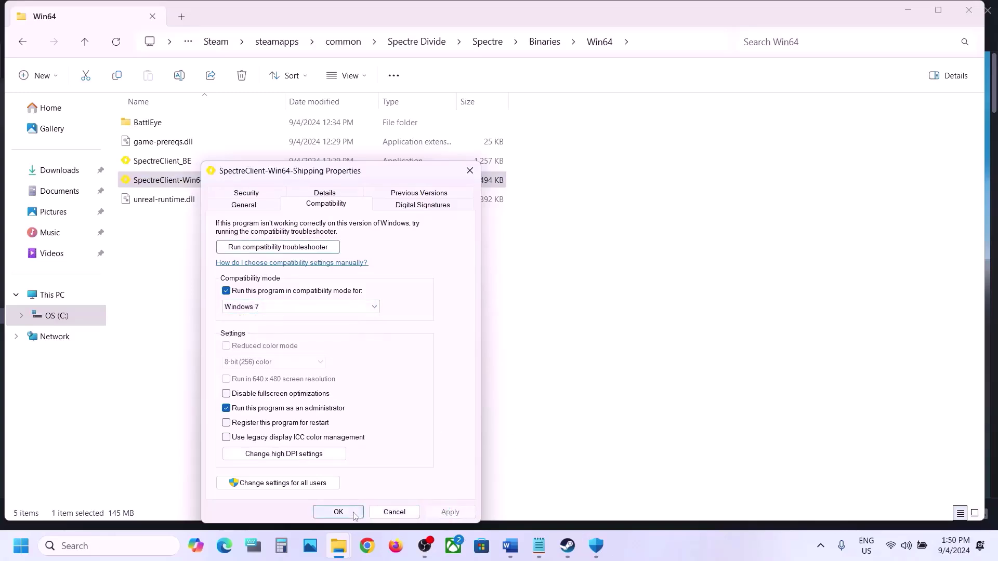
pyautogui.click(227, 396)
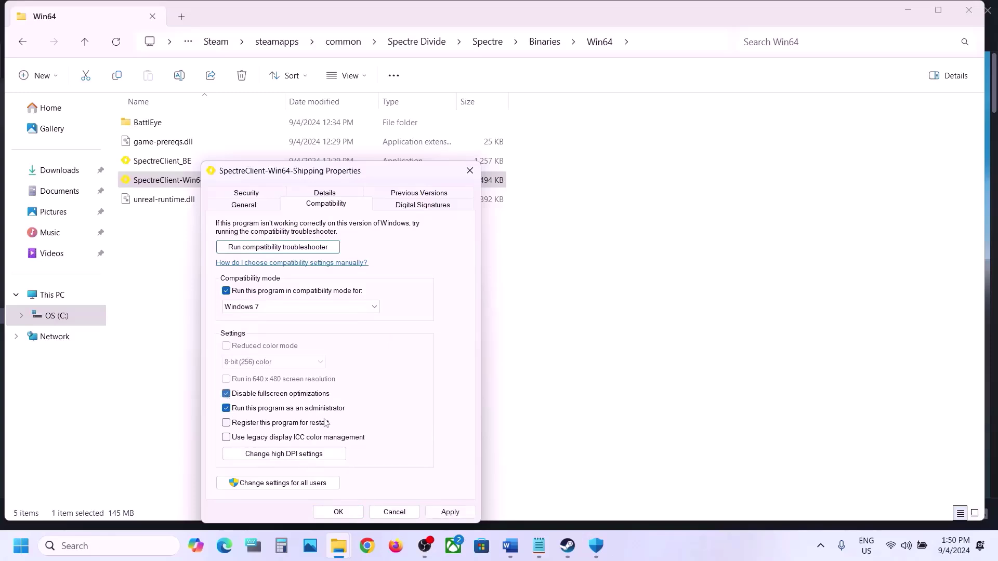
pyautogui.click(448, 513)
pyautogui.click(338, 512)
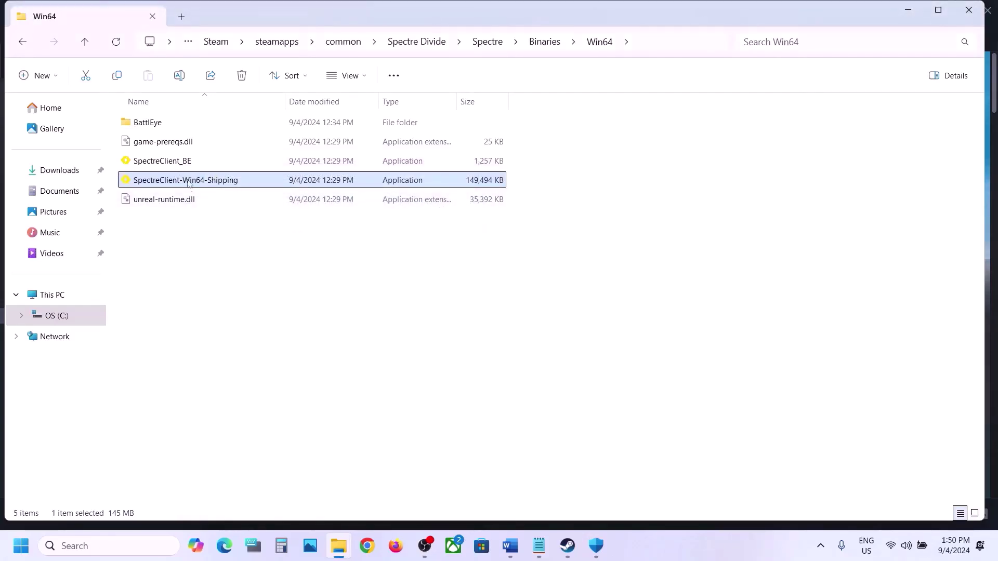
pyautogui.click(176, 163)
# Tick Run as administrator and compatibility mode for SpectreClient_BE, then apply
pyautogui.rightClick(188, 162)
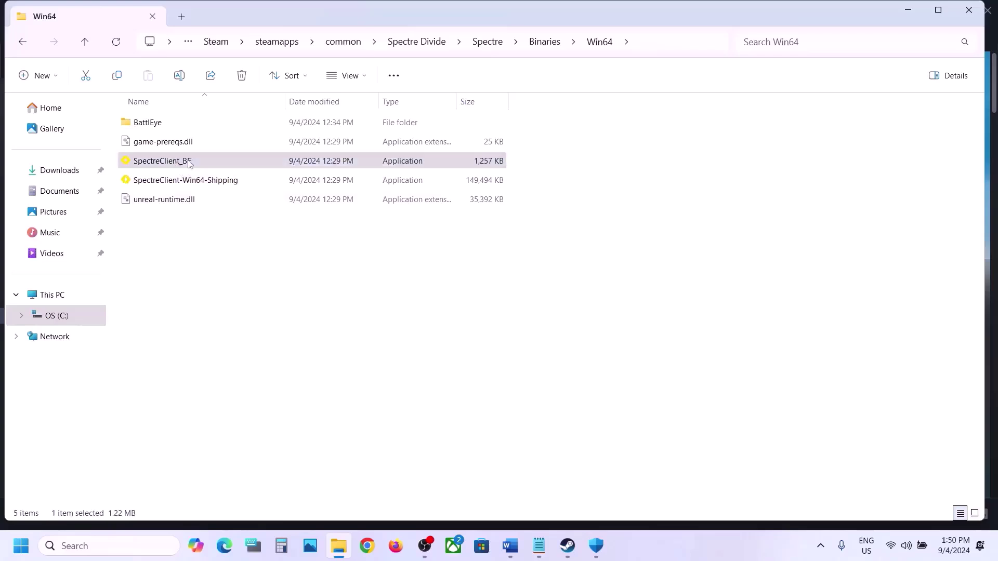
pyautogui.click(239, 339)
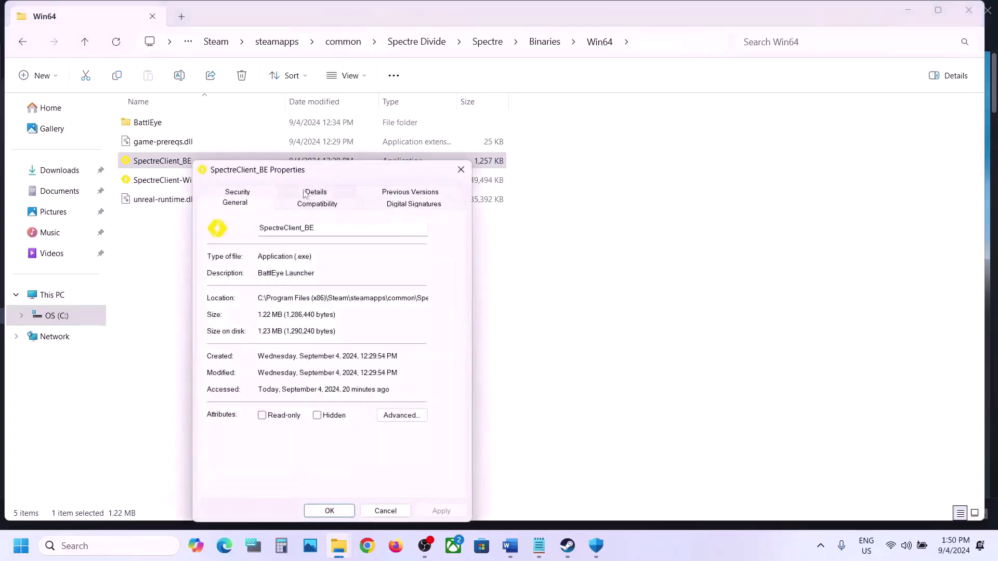
pyautogui.click(305, 208)
pyautogui.click(218, 407)
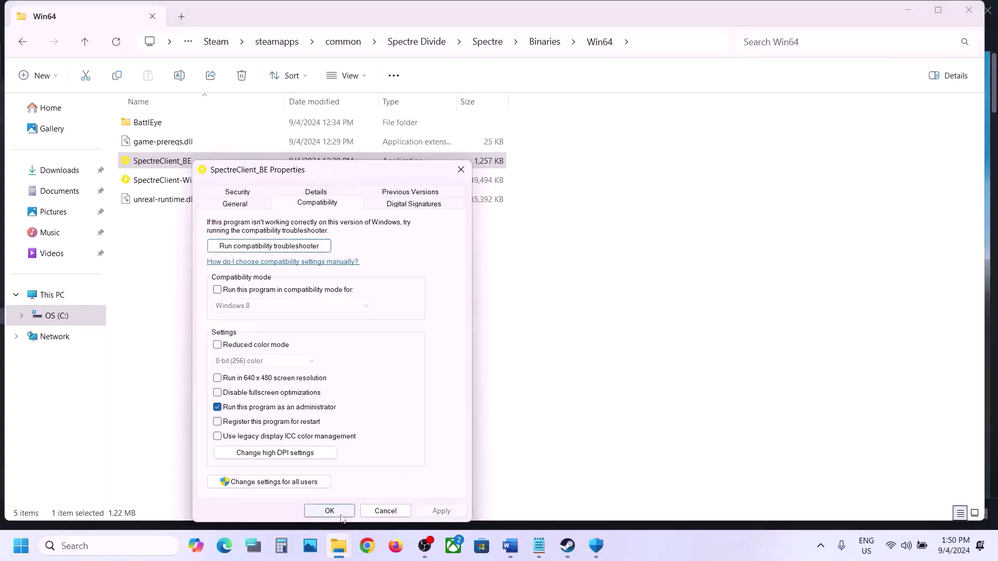
pyautogui.click(217, 290)
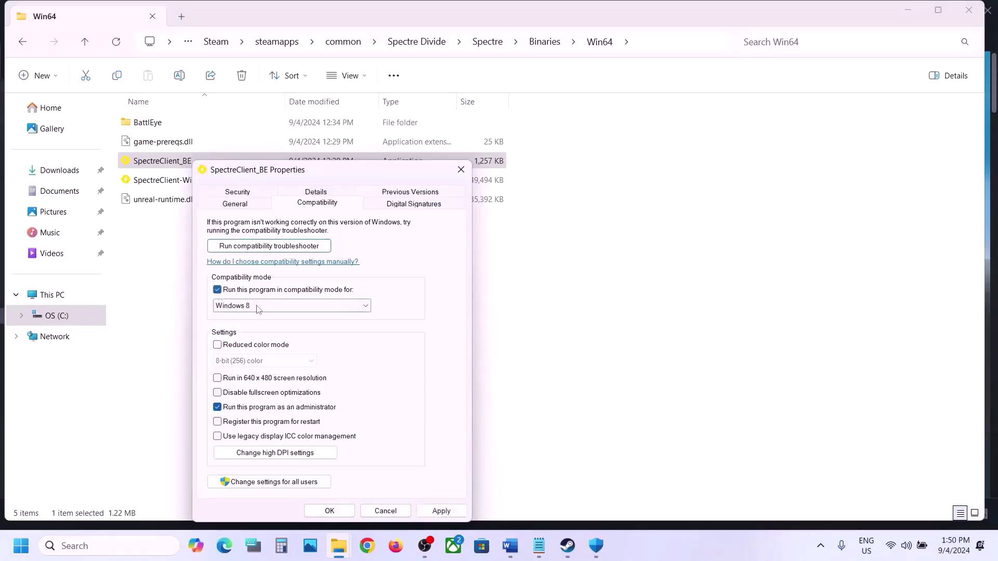
pyautogui.click(441, 511)
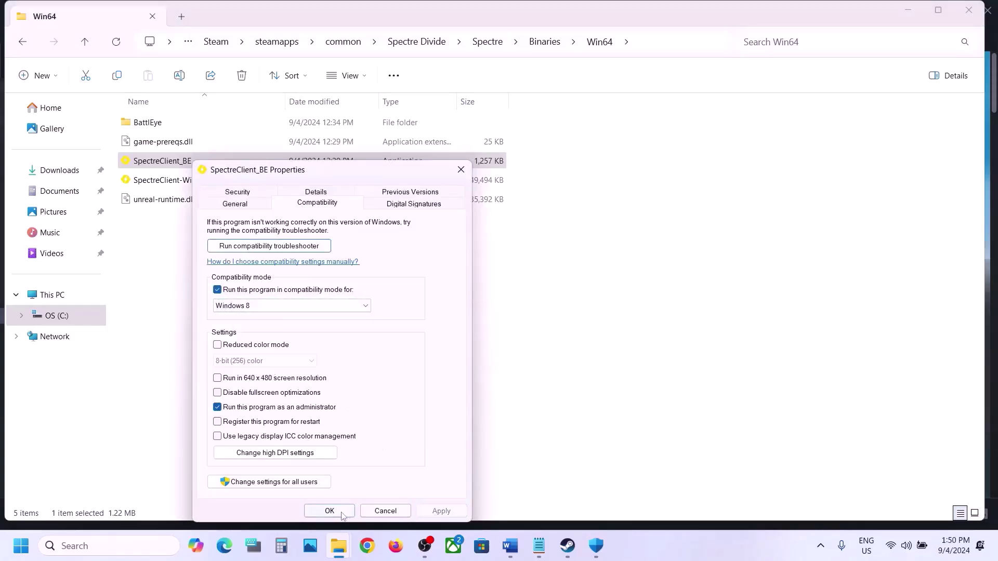
# Choose Windows 7 as the compatibility mode and disable fullscreen optimizations
pyautogui.click(243, 306)
pyautogui.click(256, 379)
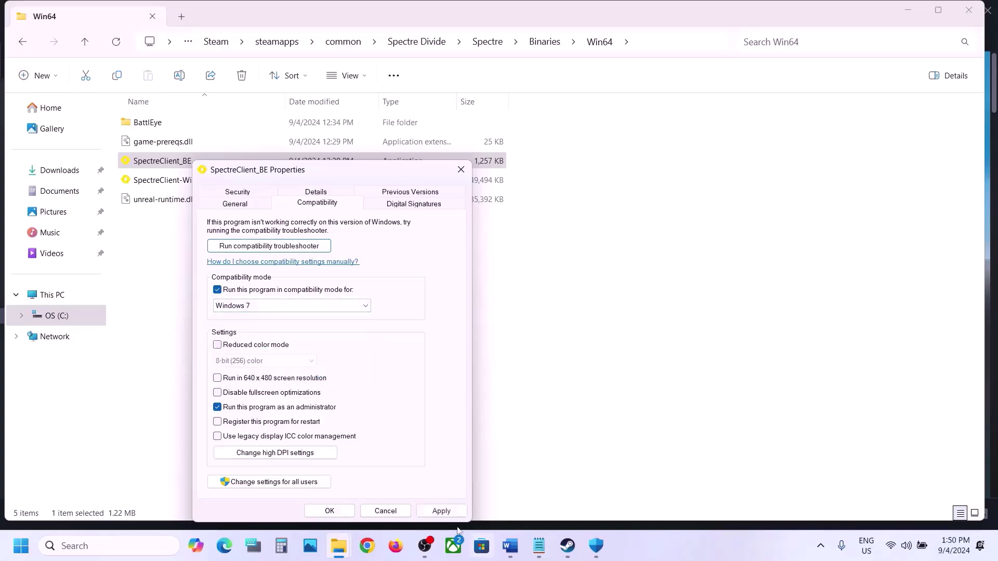
pyautogui.click(442, 512)
pyautogui.click(219, 395)
pyautogui.click(329, 511)
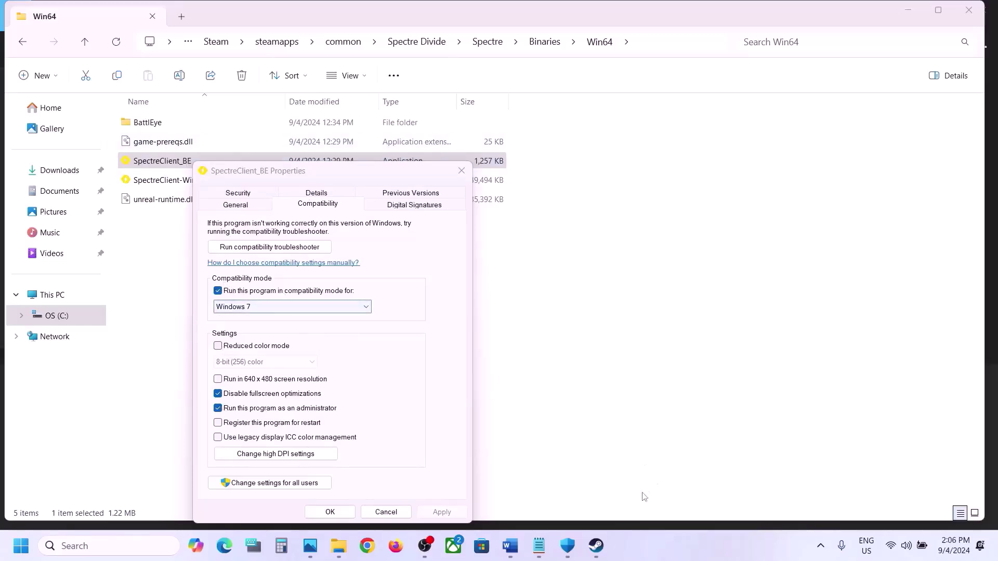
# Close SpectreClient_BE's properties and reselect SpectreClient-Win64-Shipping
pyautogui.click(596, 546)
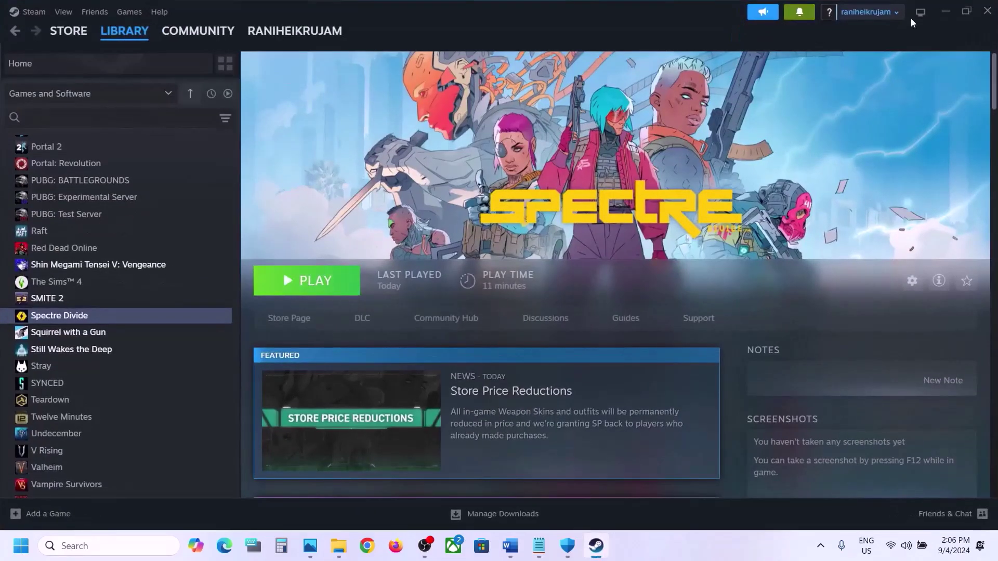
pyautogui.click(955, 7)
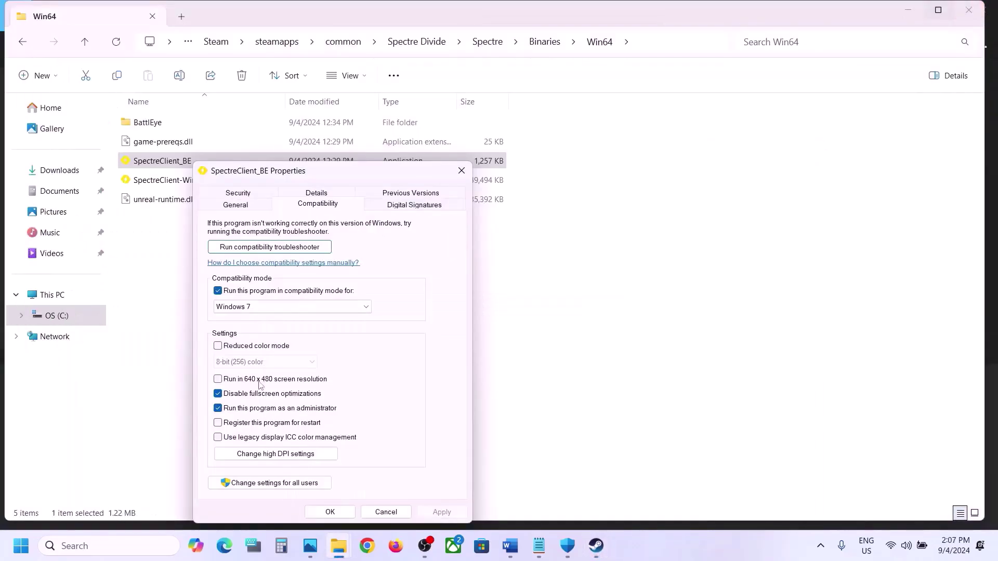
pyautogui.click(330, 512)
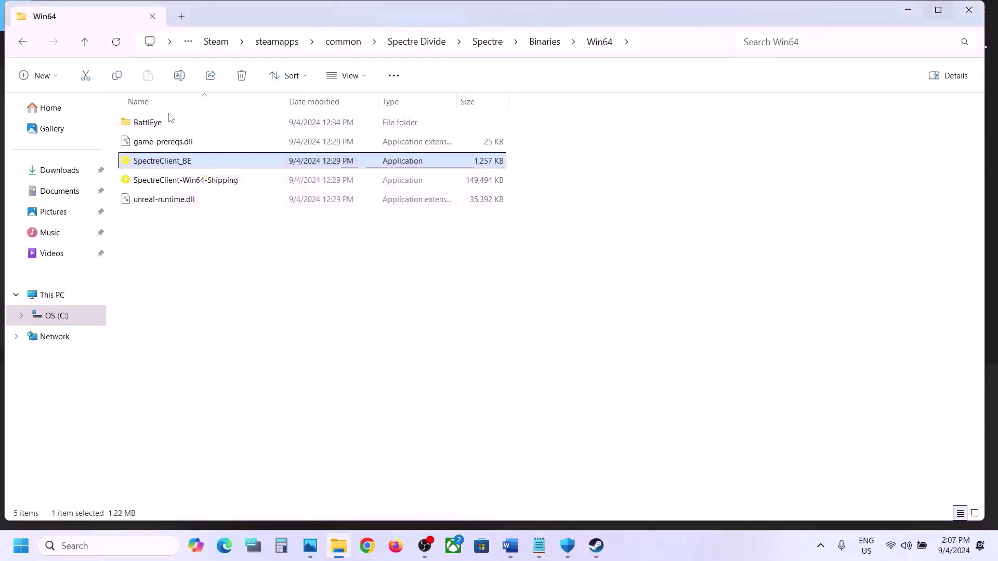
pyautogui.click(189, 177)
pyautogui.press('Up')
pyautogui.click(195, 181)
pyautogui.press('Up')
pyautogui.click(201, 180)
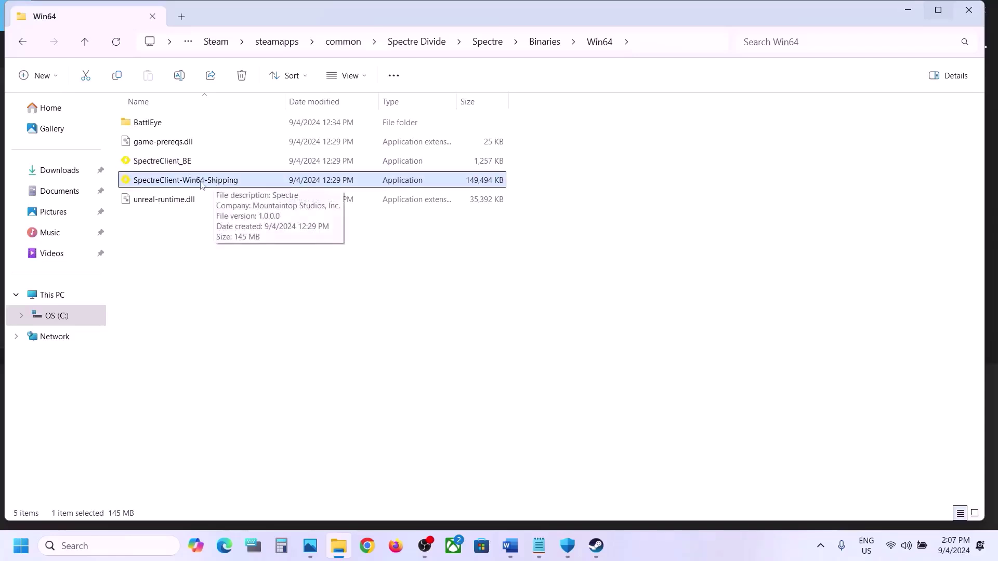
# Clear compatibility mode and the other compatibility options on SpectreClient-Win64-Shipping
pyautogui.rightClick(202, 182)
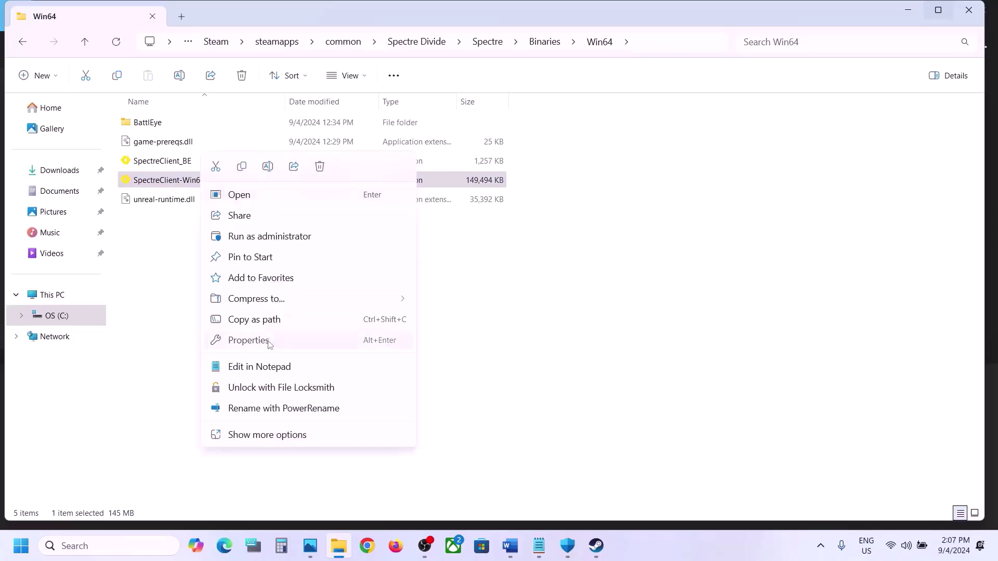
pyautogui.click(250, 341)
pyautogui.click(327, 207)
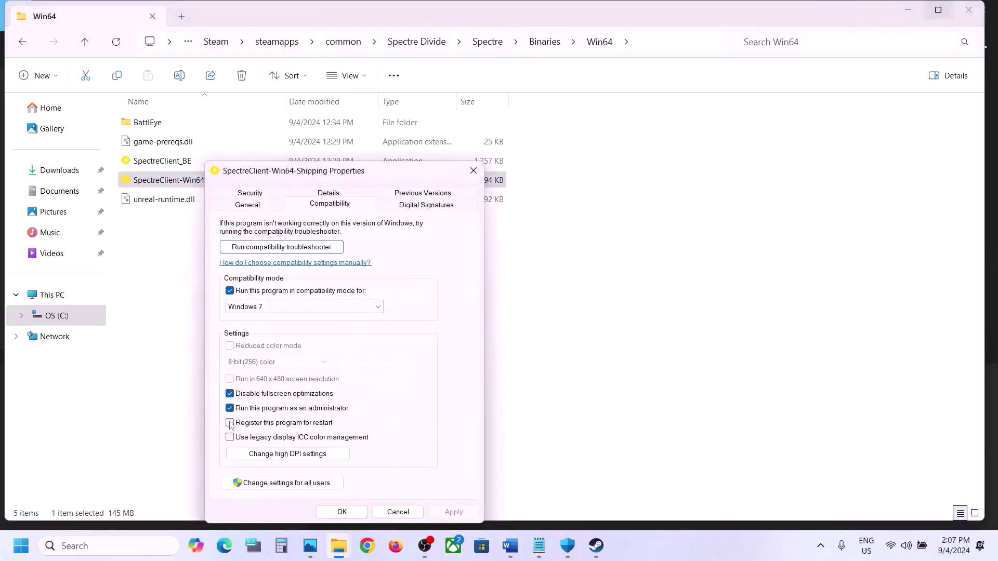
pyautogui.click(230, 292)
pyautogui.click(230, 394)
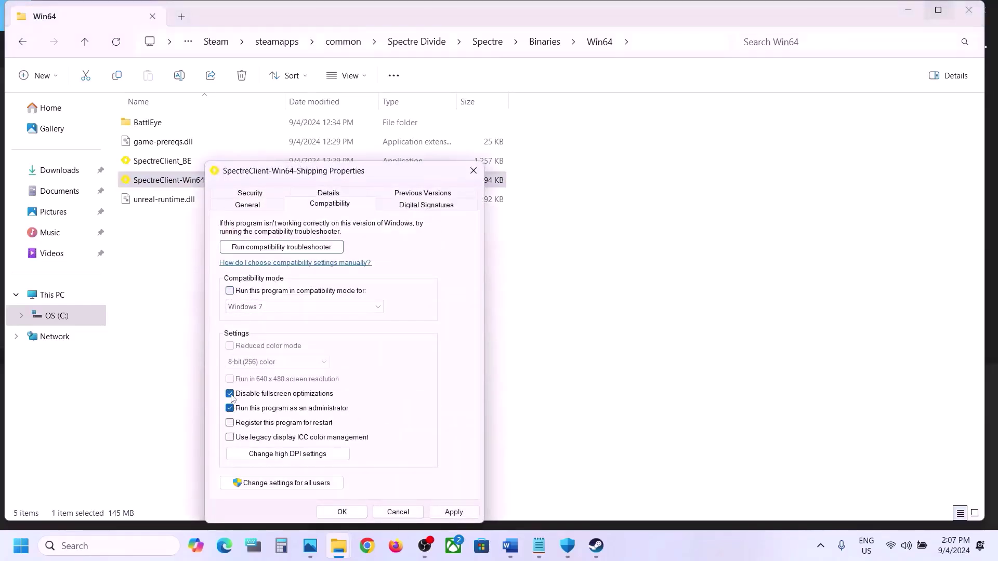
pyautogui.click(455, 514)
pyautogui.click(347, 518)
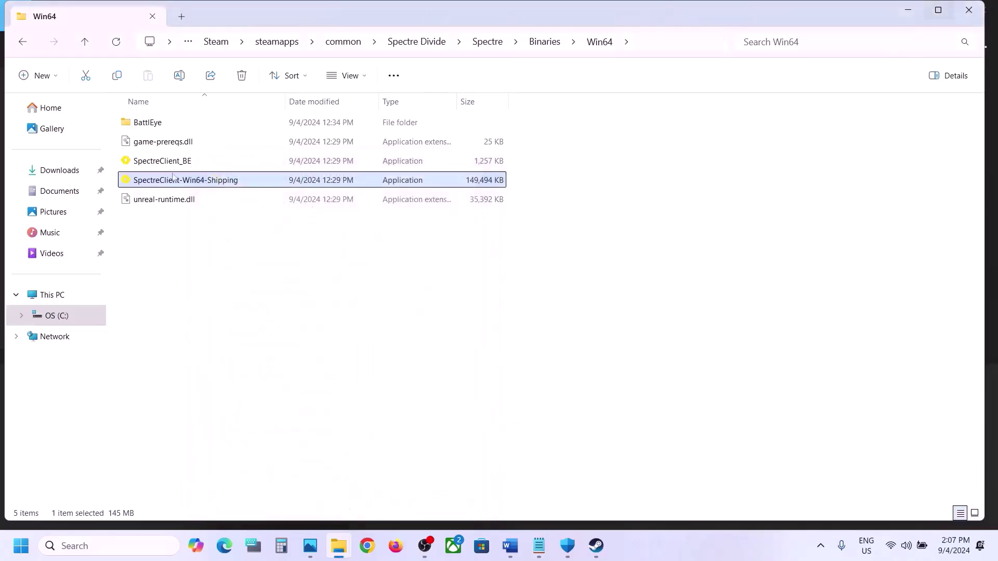
# Uncheck compatibility mode, fullscreen optimizations and administrator for SpectreClient_BE
pyautogui.click(161, 161)
pyautogui.rightClick(162, 160)
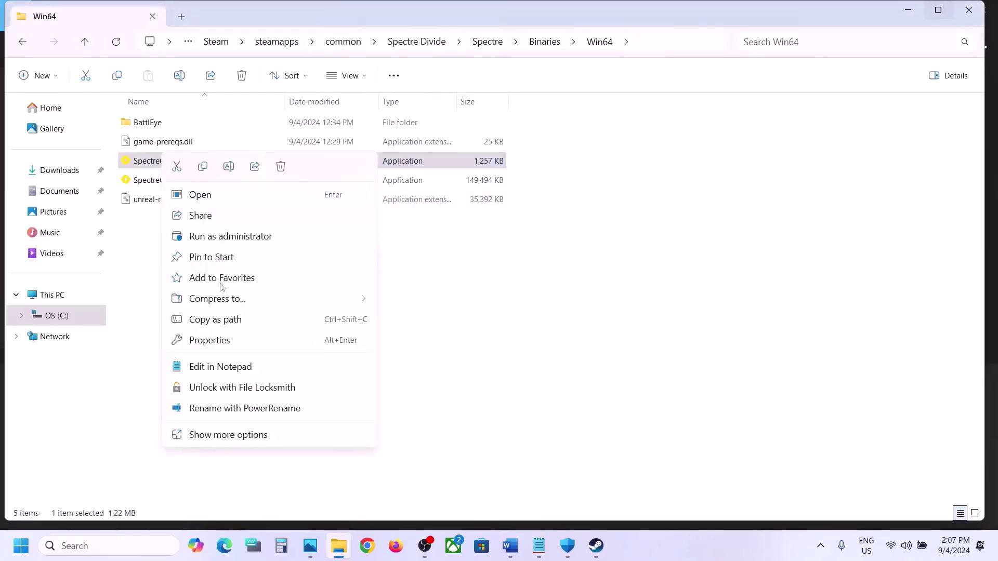
pyautogui.click(210, 340)
pyautogui.click(291, 203)
pyautogui.click(192, 292)
pyautogui.click(194, 395)
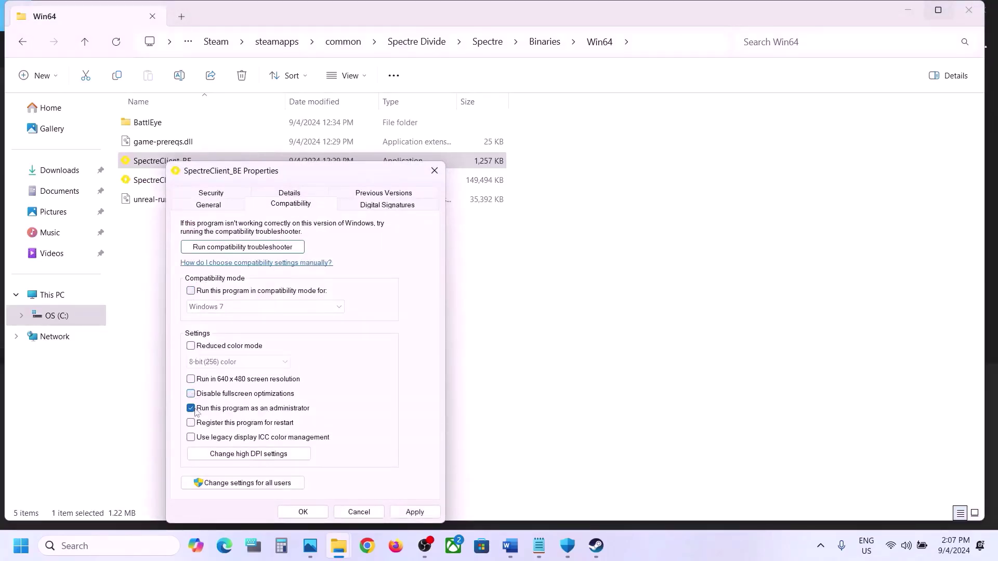
pyautogui.click(192, 409)
pyautogui.click(415, 512)
pyautogui.click(304, 512)
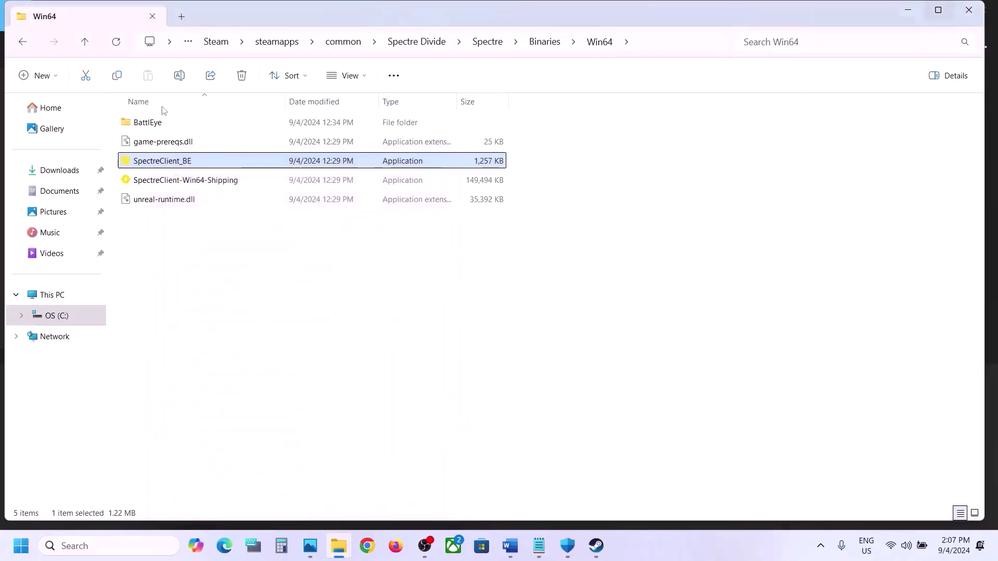
# Go up three levels back to the Spectre Divide folder
pyautogui.click(86, 42)
pyautogui.click(86, 43)
pyautogui.click(85, 42)
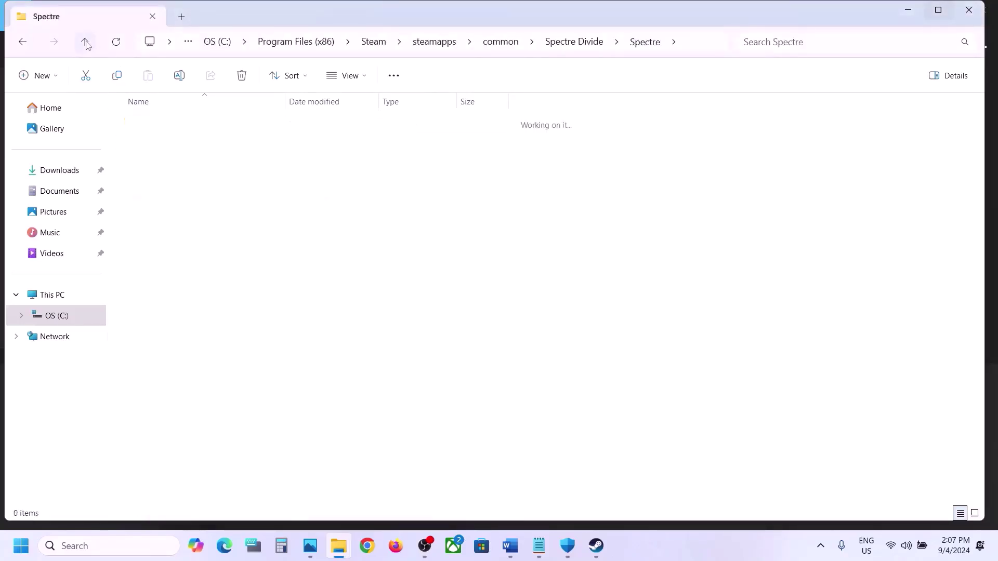
pyautogui.click(190, 165)
# Clear all three compatibility settings on SpectreClient, then bring Word's notes forward
pyautogui.rightClick(190, 169)
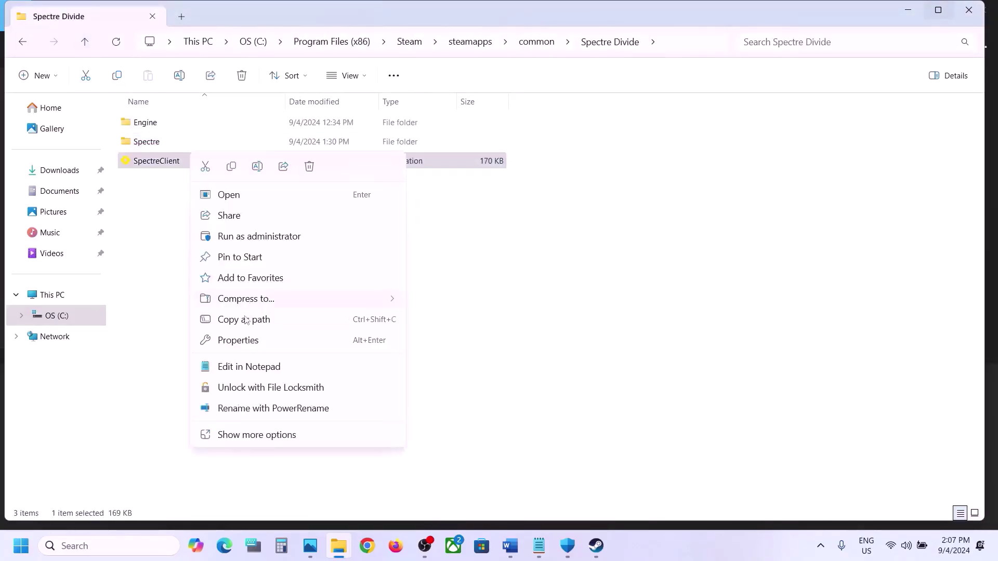
pyautogui.click(242, 339)
pyautogui.click(304, 206)
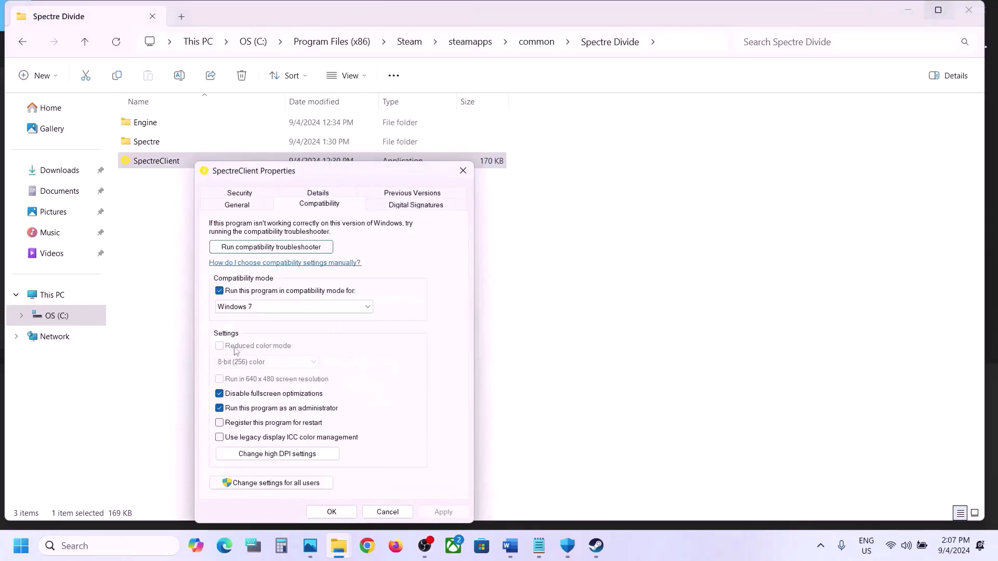
pyautogui.click(219, 292)
pyautogui.click(221, 394)
pyautogui.click(221, 409)
pyautogui.click(443, 513)
pyautogui.click(331, 513)
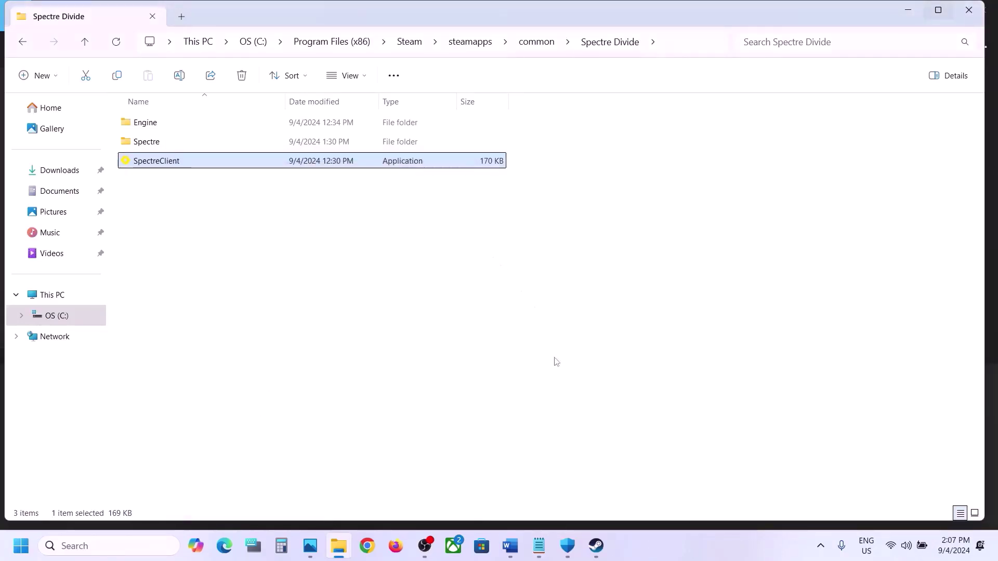
pyautogui.click(510, 546)
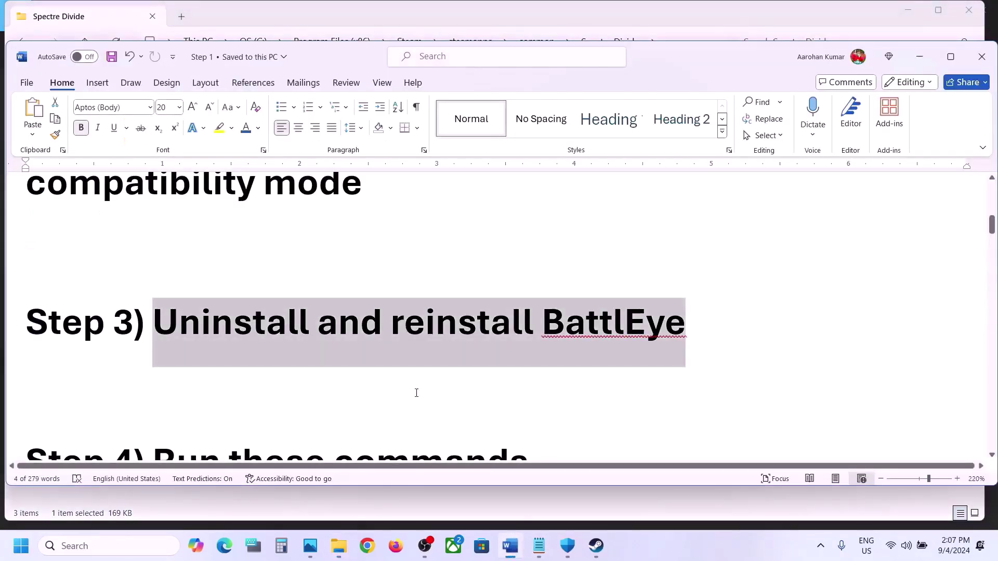
# Read Word's BattlEye step, then open Spectre Divide's local files via Steam's Manage menu
pyautogui.scroll(2, 327, 369)
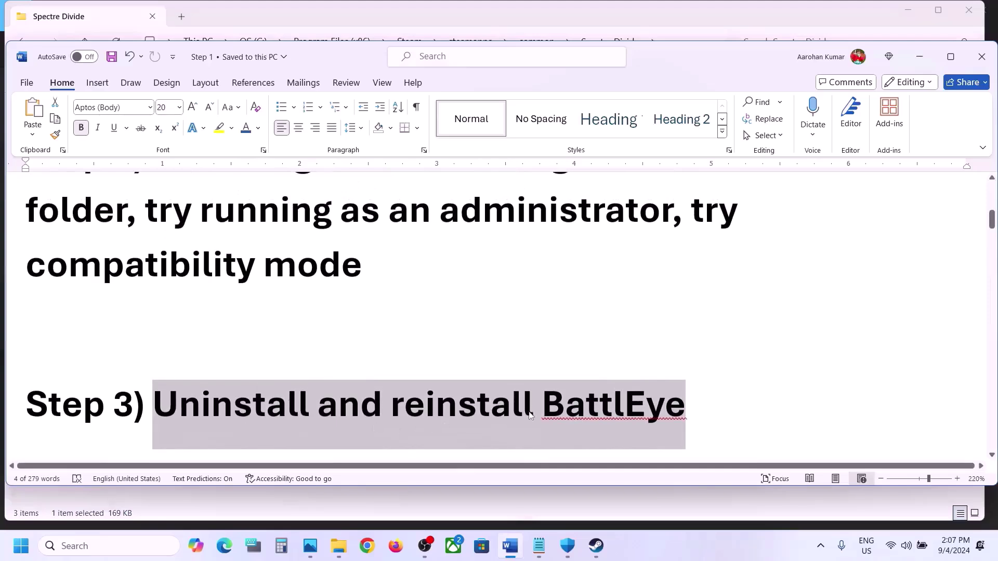
pyautogui.click(597, 546)
pyautogui.rightClick(98, 317)
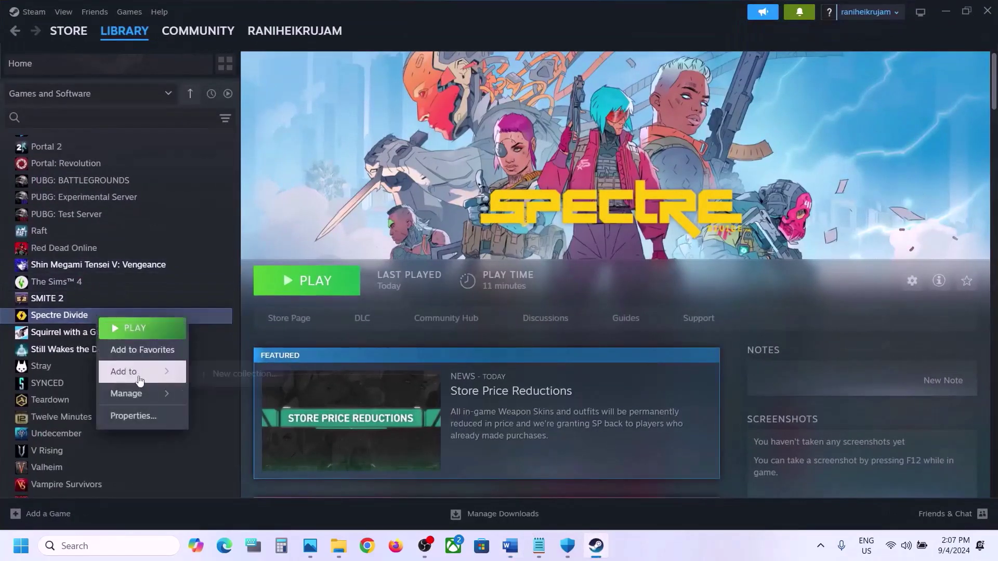
pyautogui.moveTo(136, 393)
pyautogui.click(240, 417)
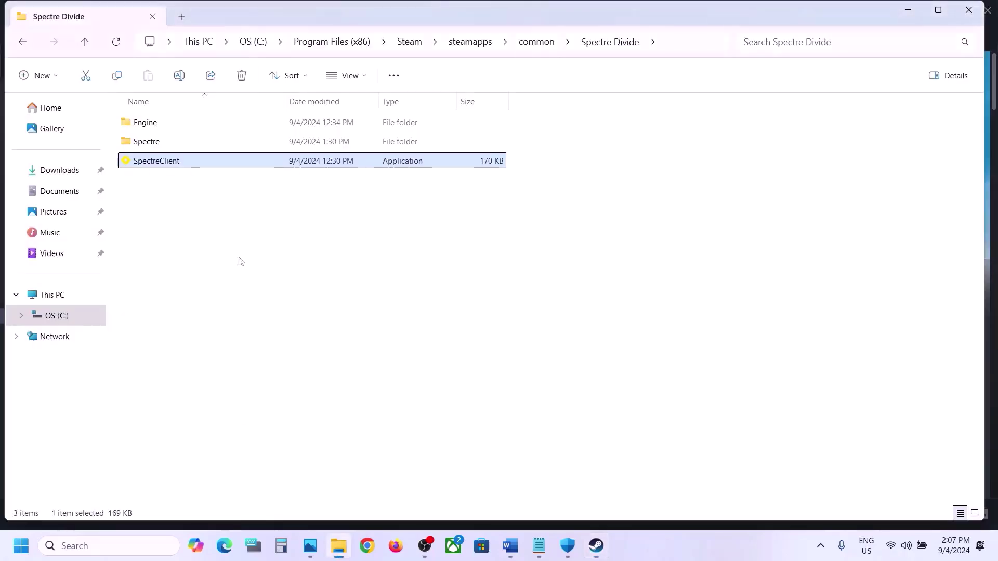
pyautogui.click(153, 148)
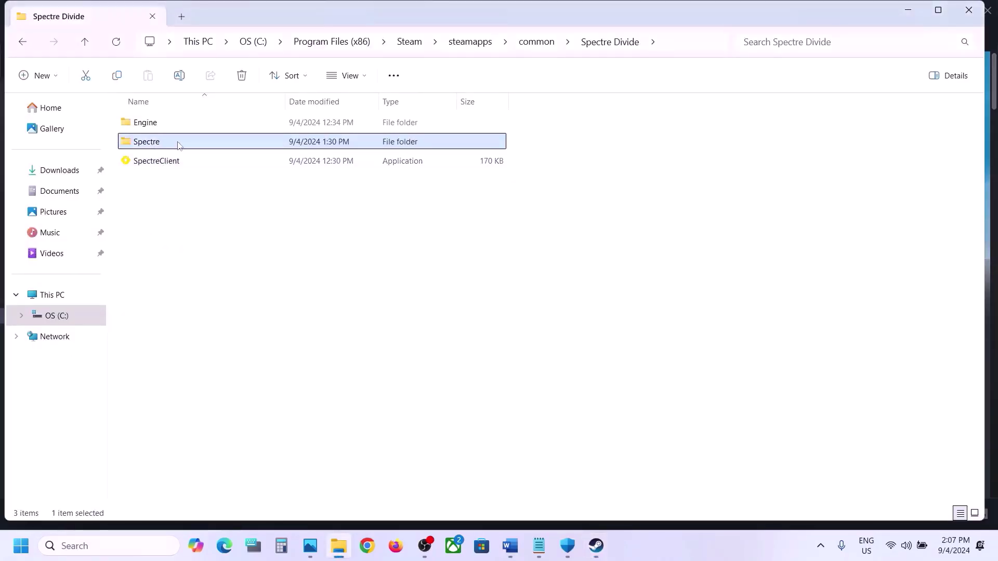
# Open the Spectre\Binaries\Win64\BattlEye folder
pyautogui.doubleClick(178, 145)
pyautogui.doubleClick(165, 142)
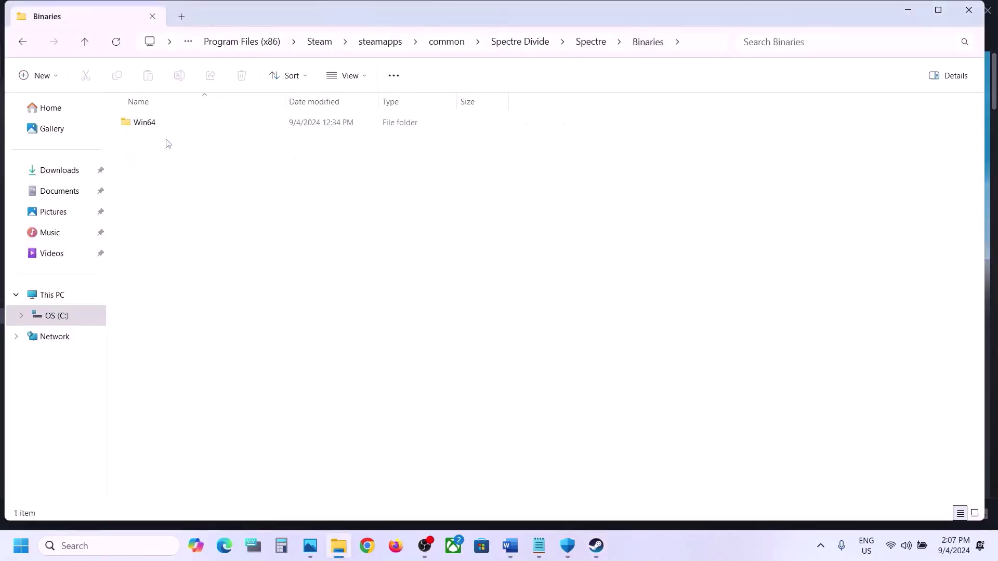
pyautogui.doubleClick(170, 130)
pyautogui.click(175, 128)
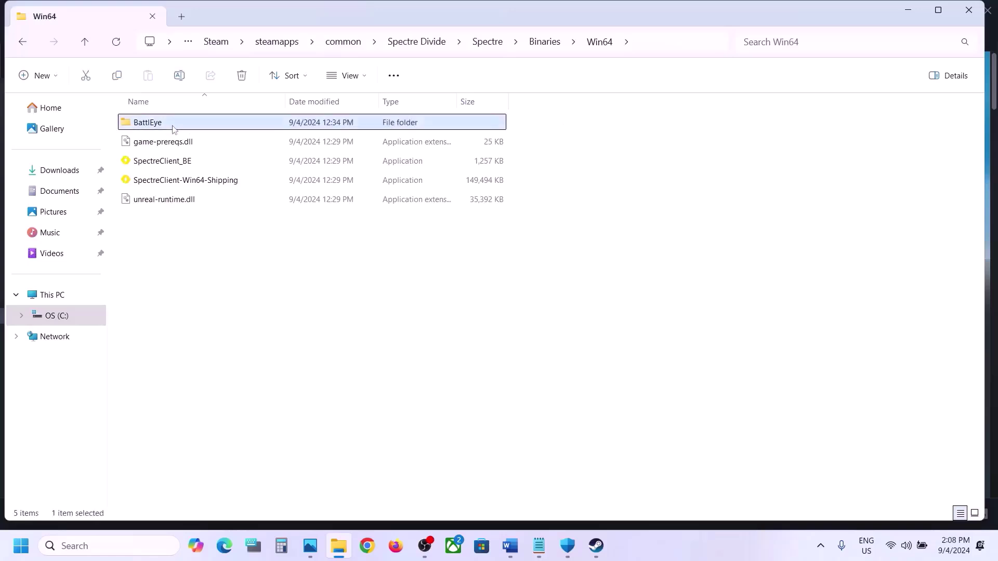
pyautogui.doubleClick(190, 129)
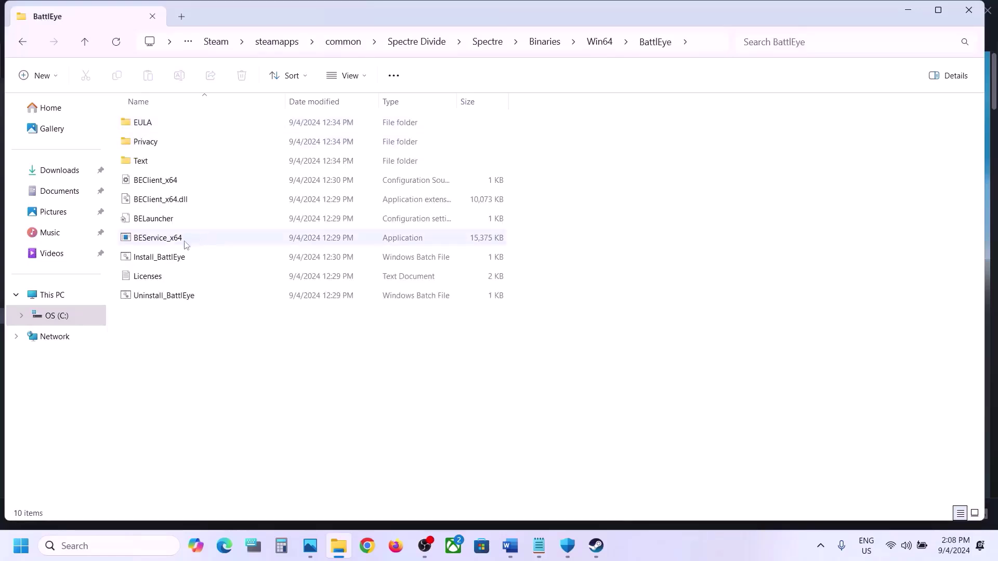
# Run Uninstall_BattlEye as administrator and confirm removing the BattlEye Service
pyautogui.click(154, 302)
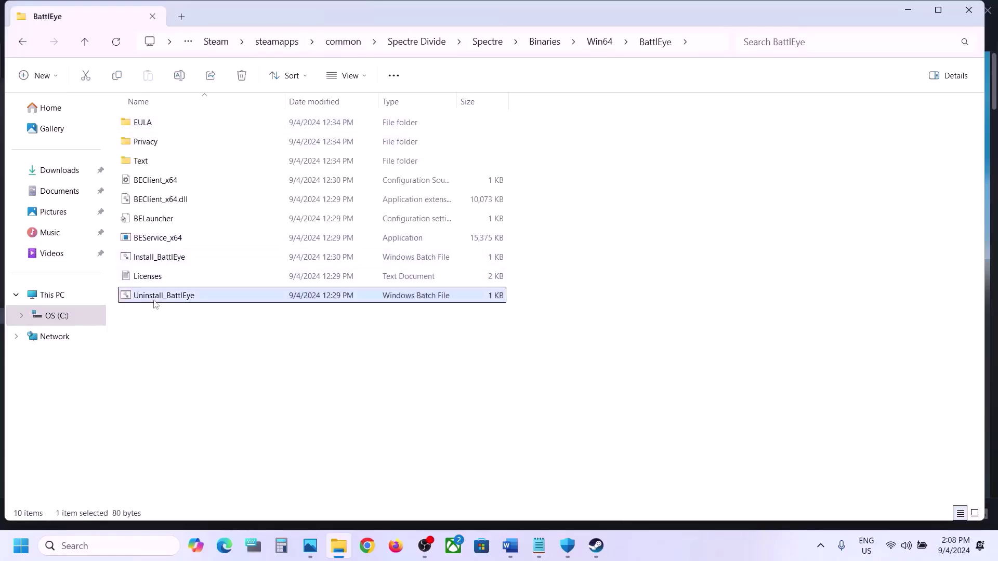
pyautogui.rightClick(201, 298)
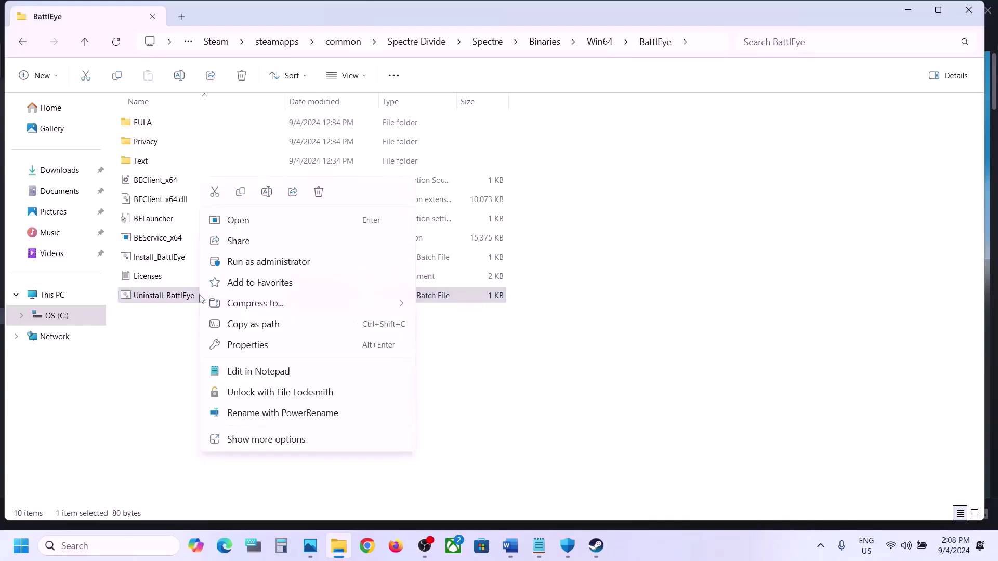
pyautogui.click(276, 262)
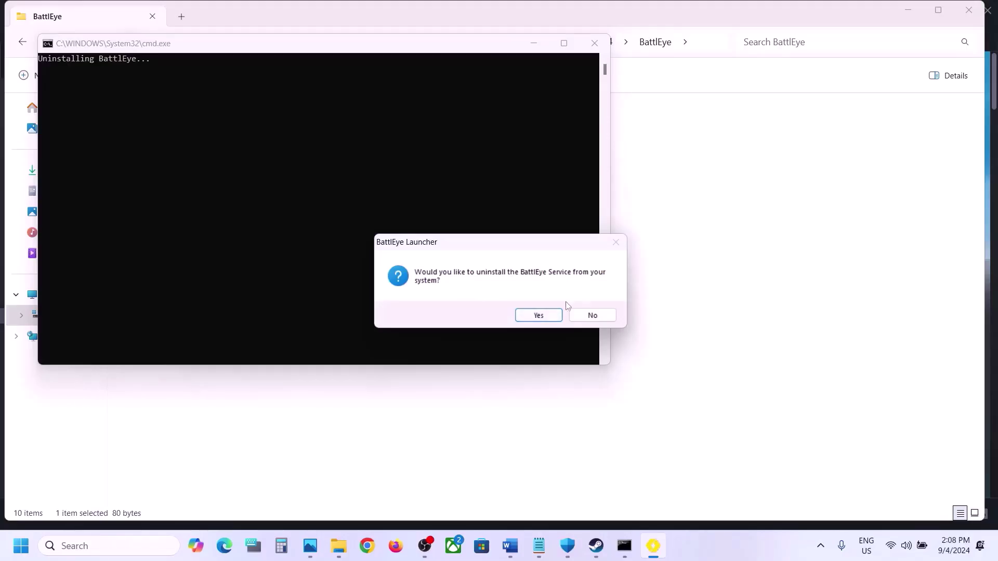
pyautogui.click(540, 316)
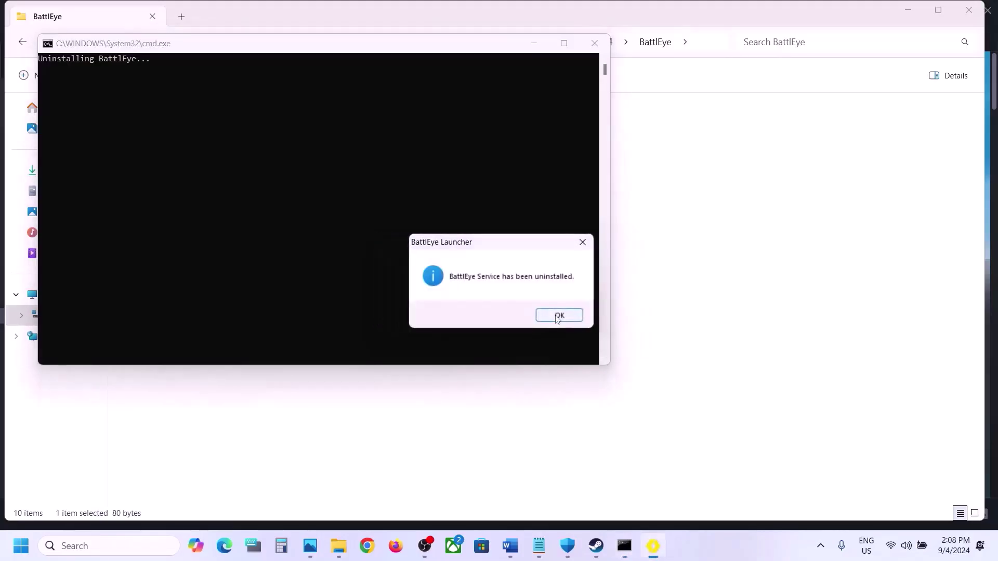
pyautogui.click(559, 316)
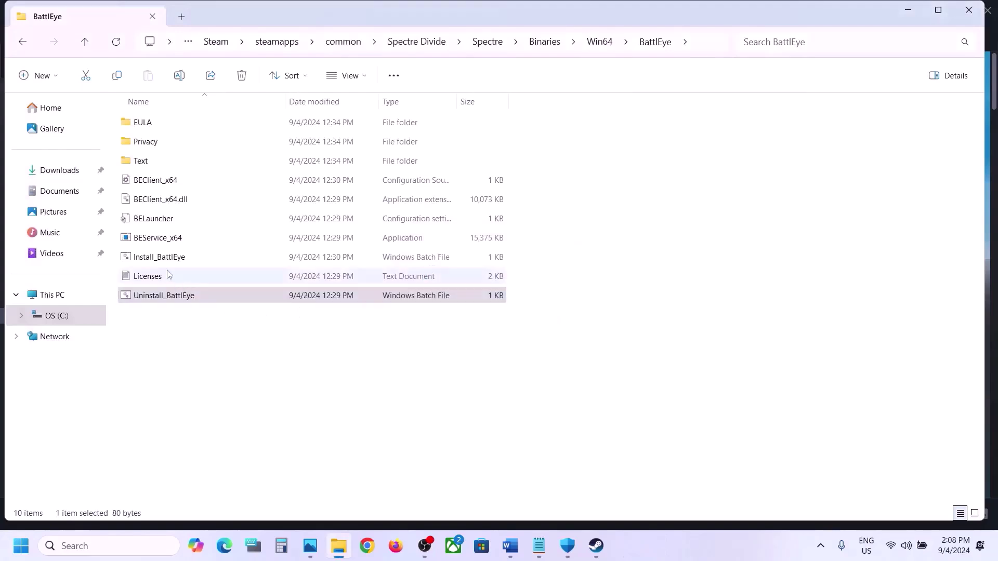
pyautogui.click(193, 260)
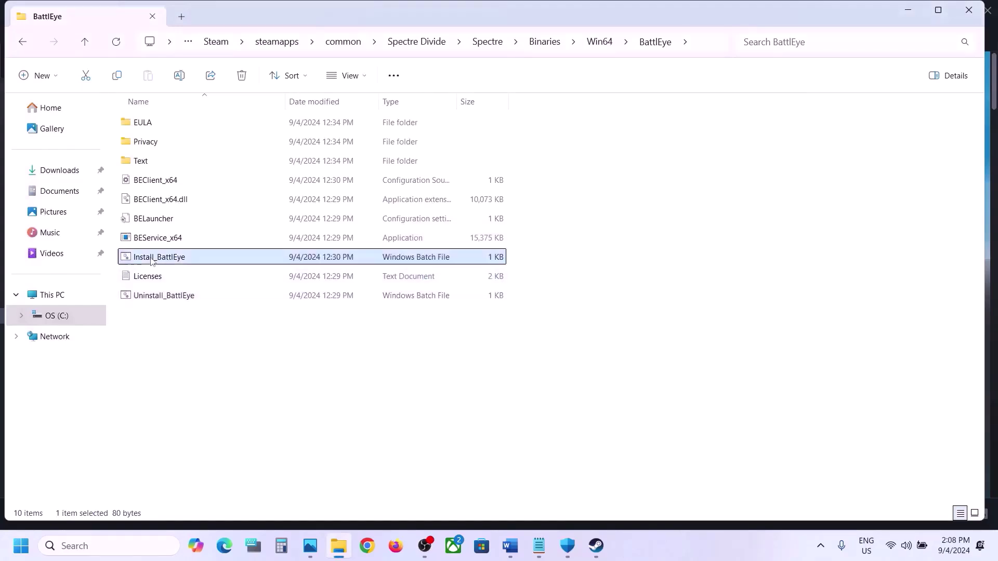
# Run Install_BattlEye as administrator, then rerun Uninstall_BattlEye and confirm the removal
pyautogui.rightClick(194, 261)
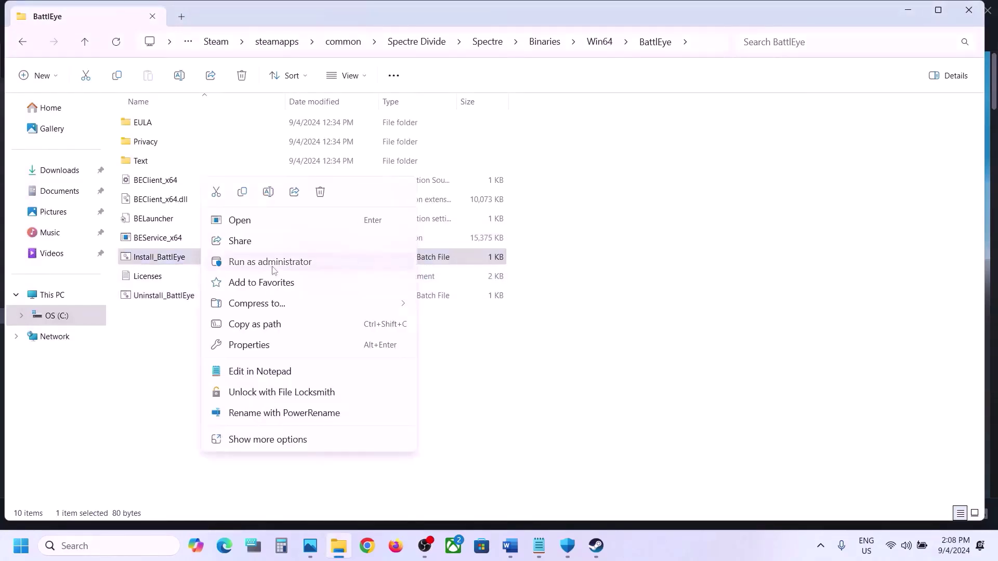
pyautogui.click(275, 264)
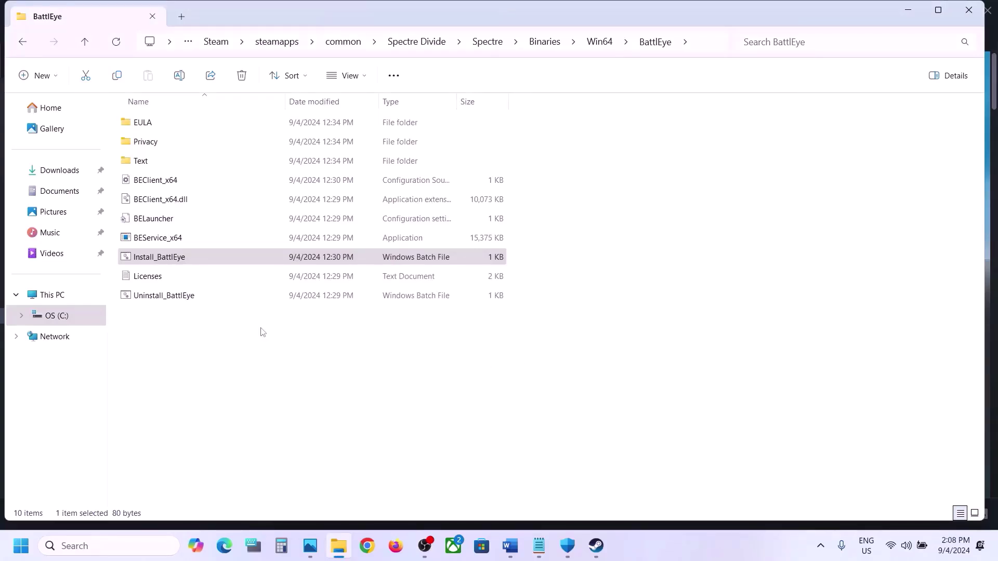
pyautogui.click(170, 309)
pyautogui.click(180, 298)
pyautogui.rightClick(208, 297)
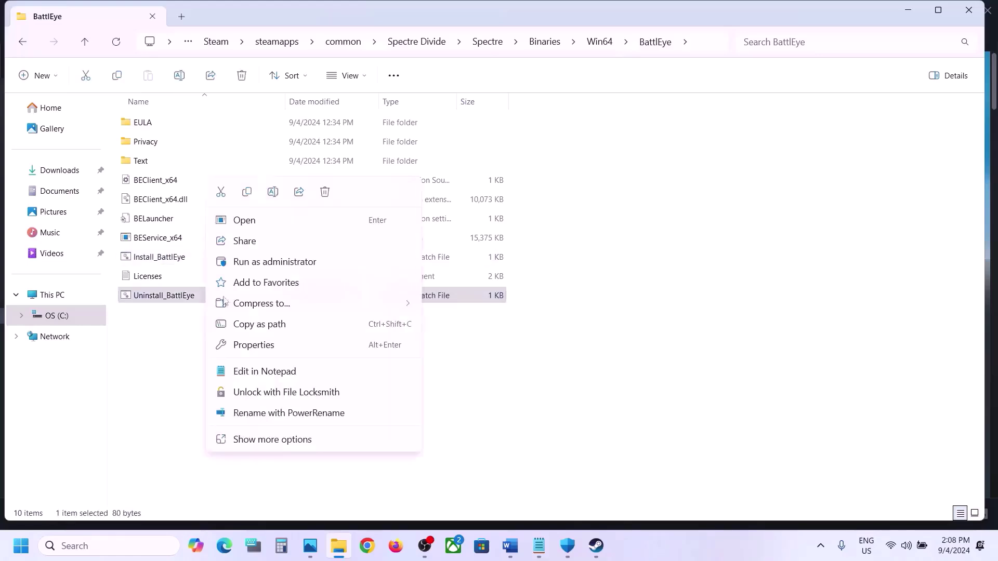
pyautogui.click(283, 266)
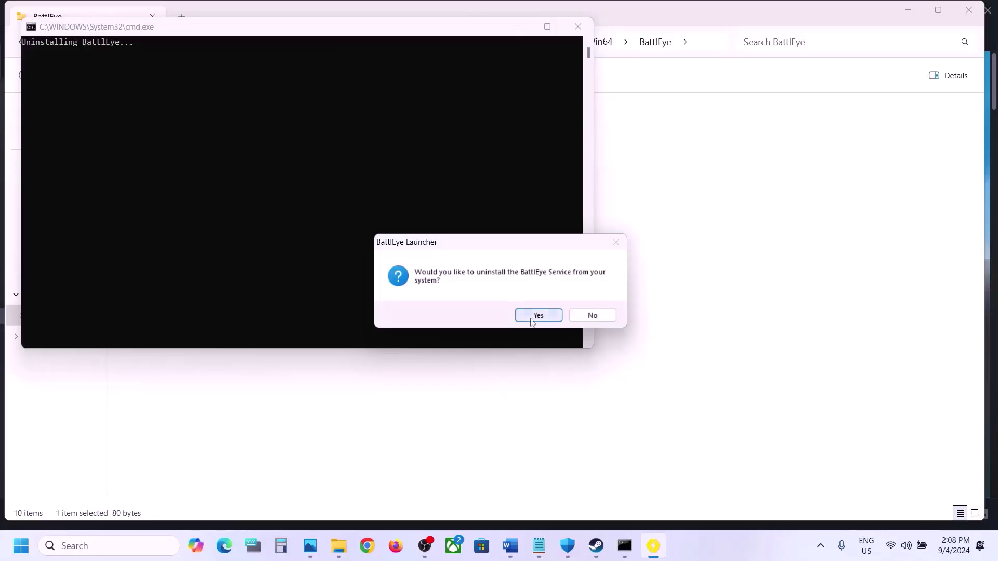
pyautogui.click(539, 315)
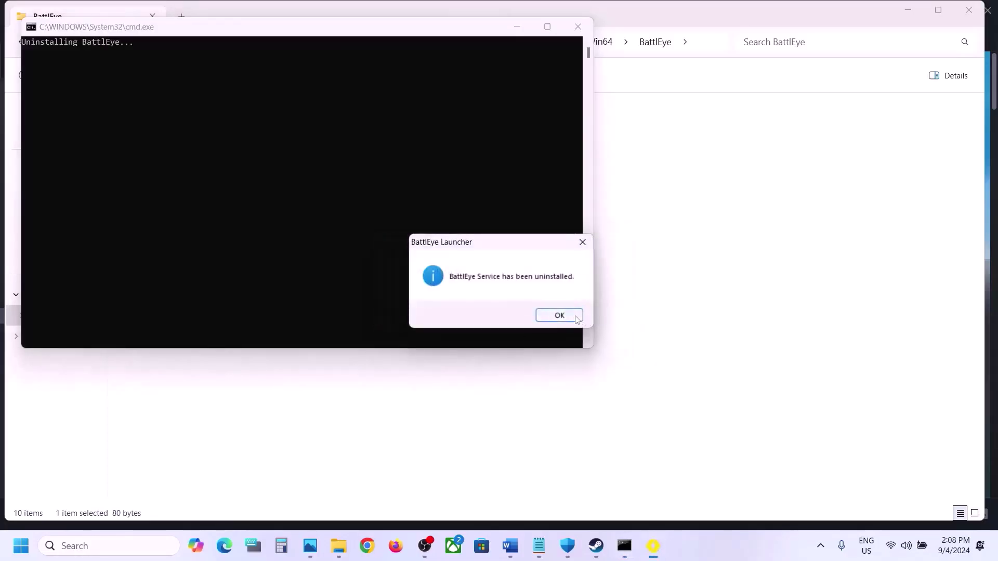
pyautogui.click(576, 319)
# Play Spectre Divide from Steam, agree to install BattlEye and accept its licence
pyautogui.click(598, 544)
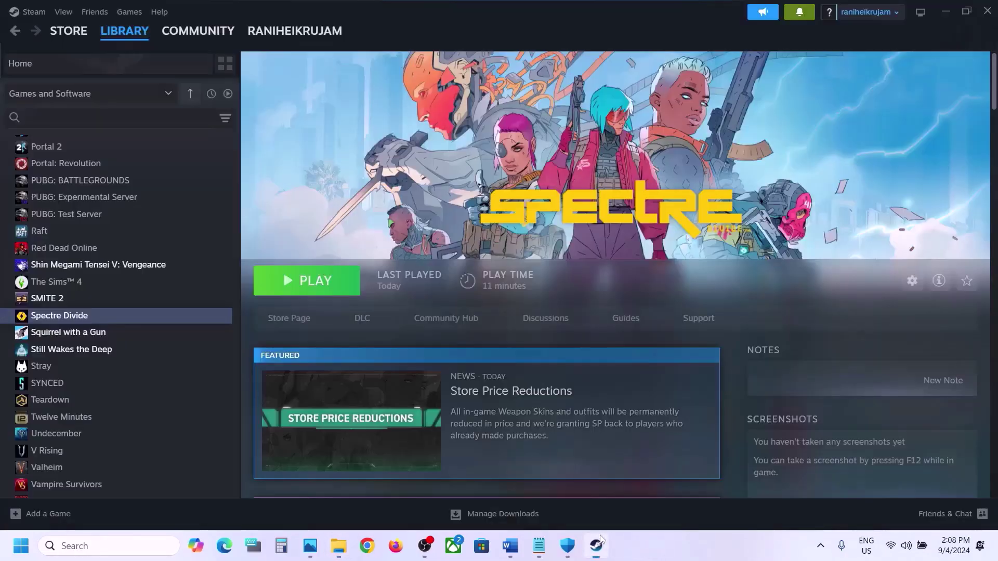
pyautogui.click(318, 283)
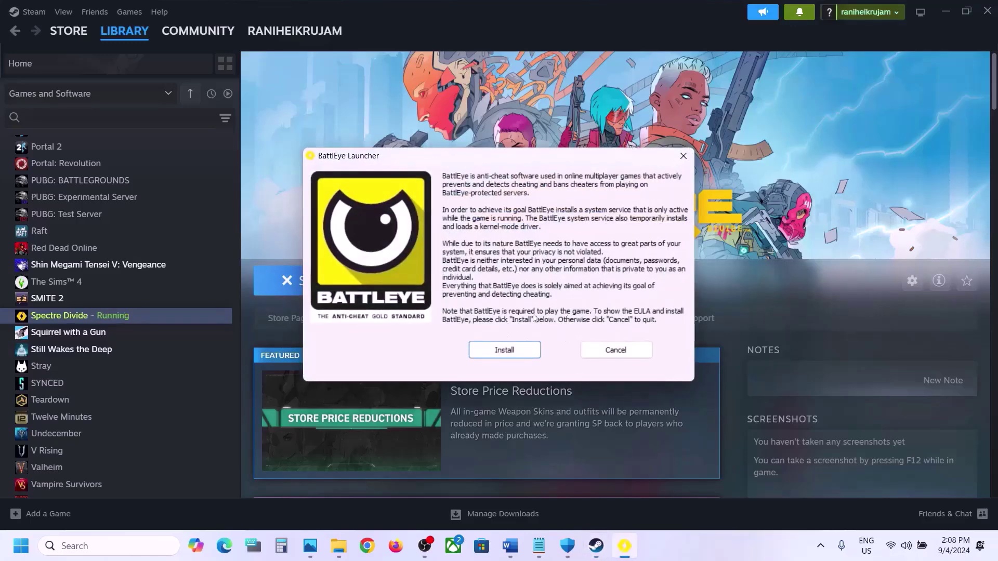
pyautogui.click(525, 349)
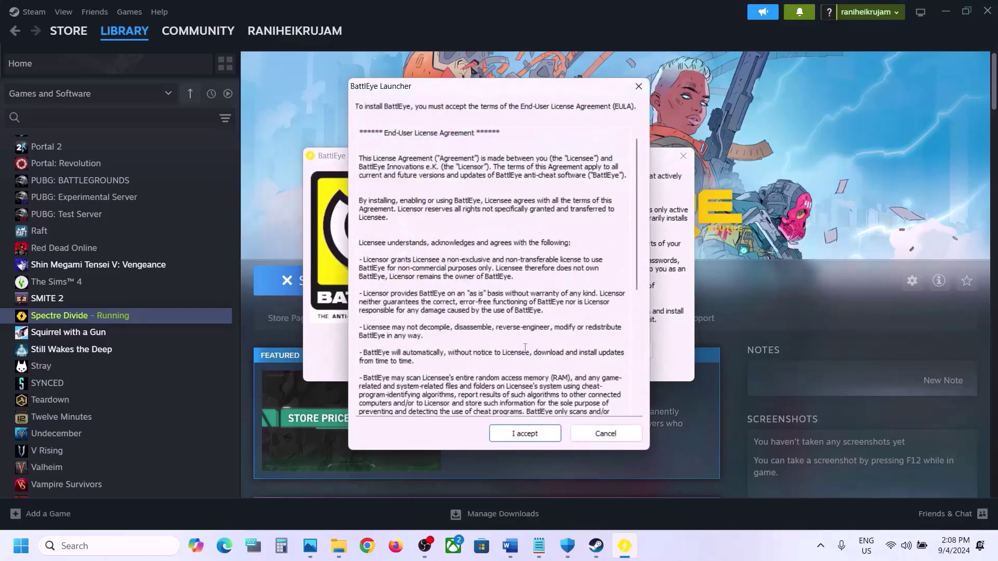
pyautogui.click(522, 434)
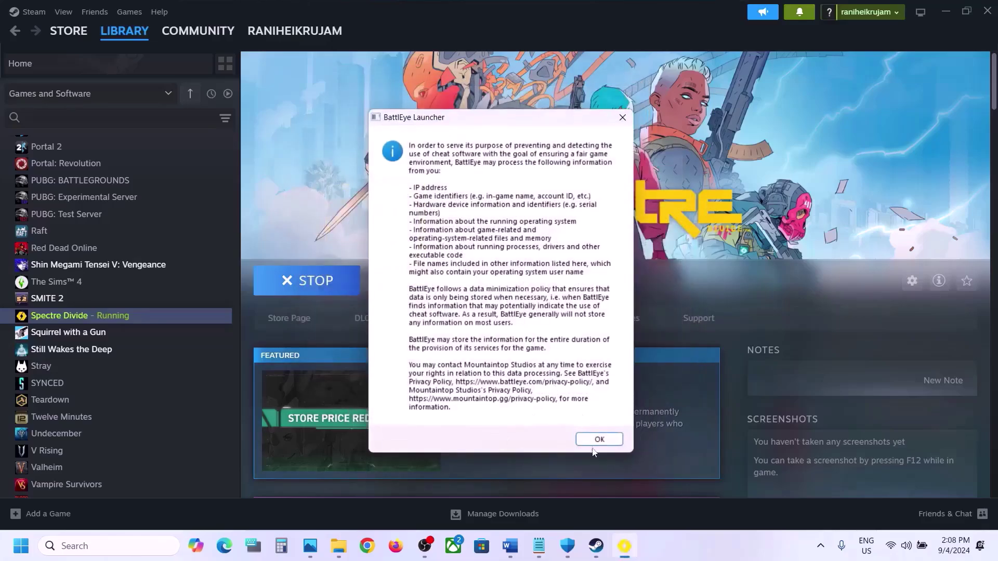
pyautogui.click(599, 439)
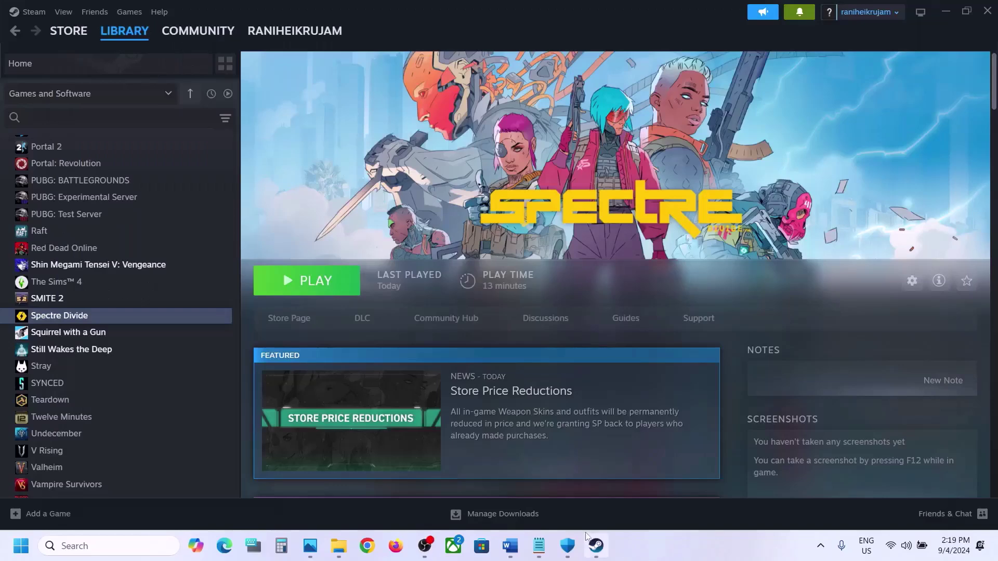
# Copy the ipconfig/flushdns command from Step 4 of the Word guide
pyautogui.click(510, 545)
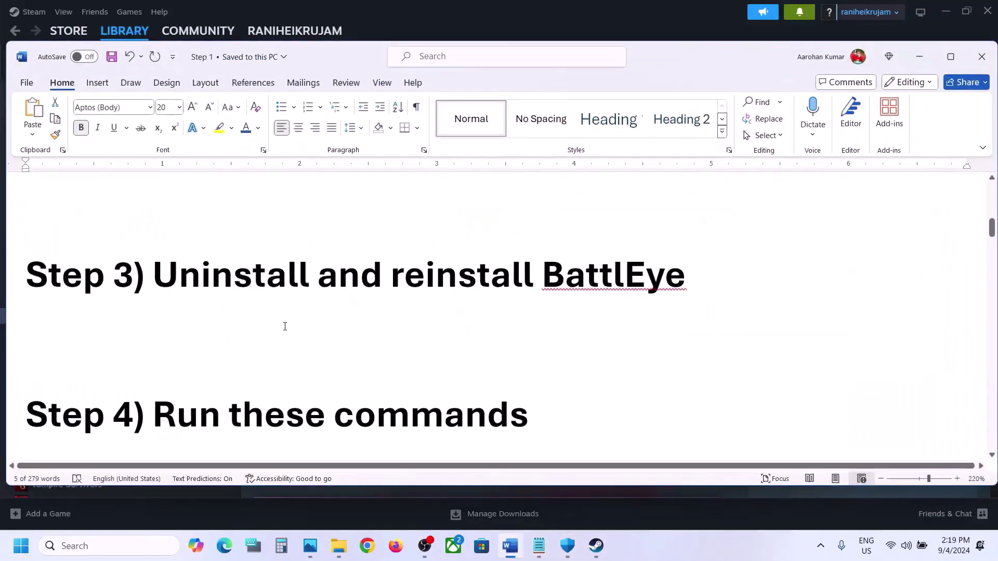
pyautogui.scroll(-5, 338, 317)
pyautogui.scroll(1, 318, 299)
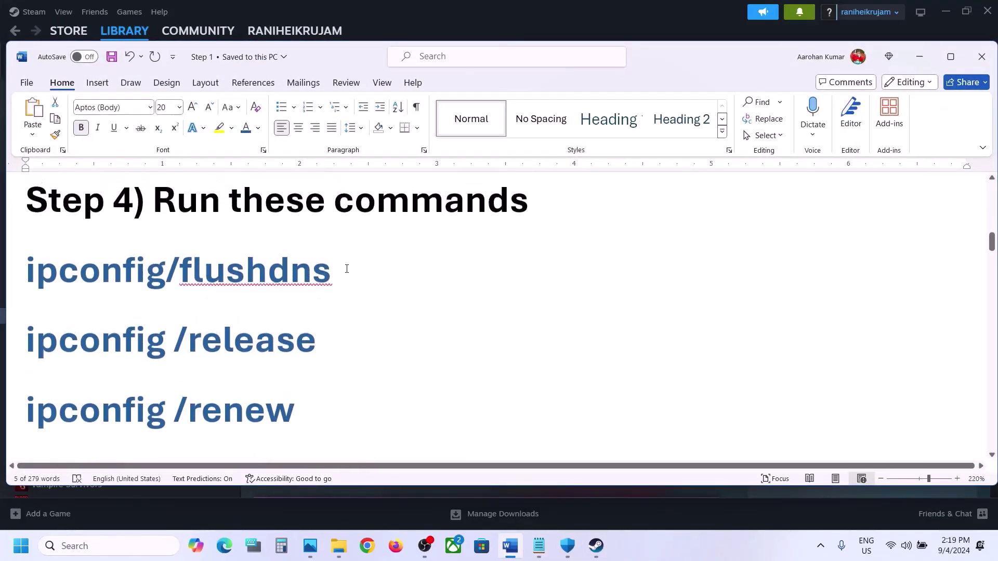
pyautogui.tripleClick(318, 296)
pyautogui.rightClick(73, 291)
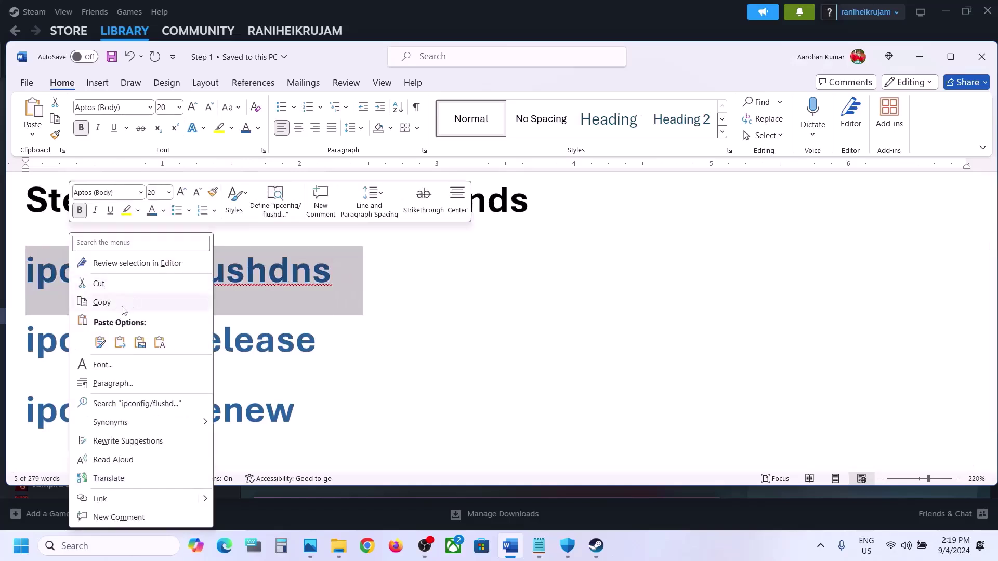
pyautogui.click(123, 307)
pyautogui.click(96, 549)
# Launch Command Prompt as administrator and run ipconfig /release copied from the guide
pyautogui.write('cm')
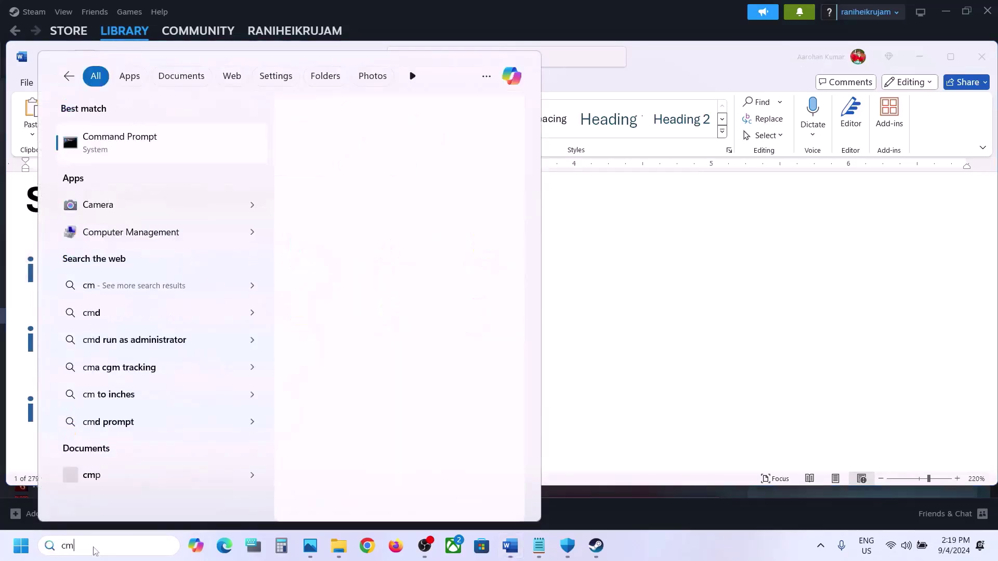
pyautogui.write('d')
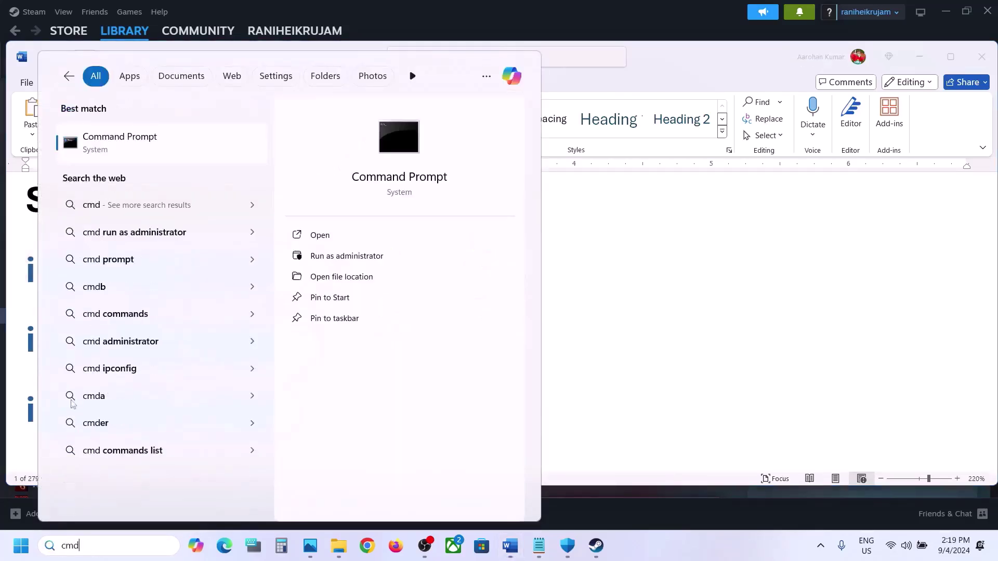
pyautogui.rightClick(131, 156)
pyautogui.click(203, 174)
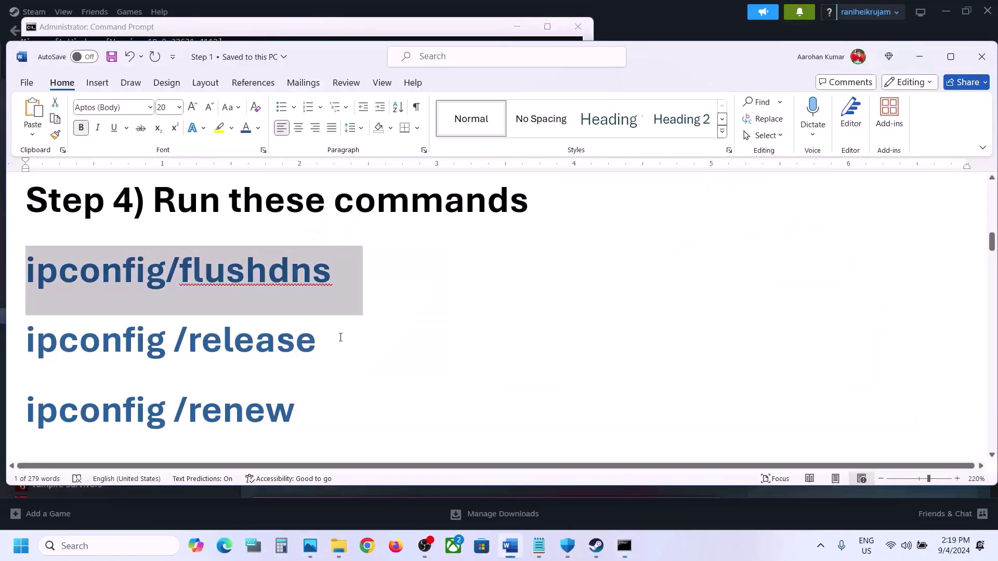
pyautogui.tripleClick(89, 349)
pyautogui.hotkey('ctrl', 'c')
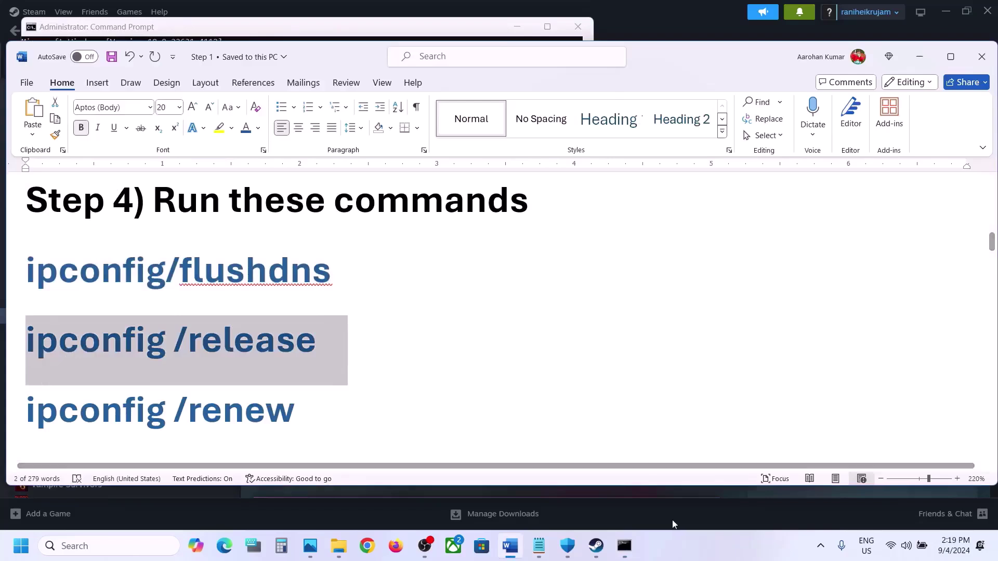
pyautogui.click(625, 546)
pyautogui.rightClick(436, 272)
pyautogui.press('Return')
pyautogui.hotkey('alt', 'Tab')
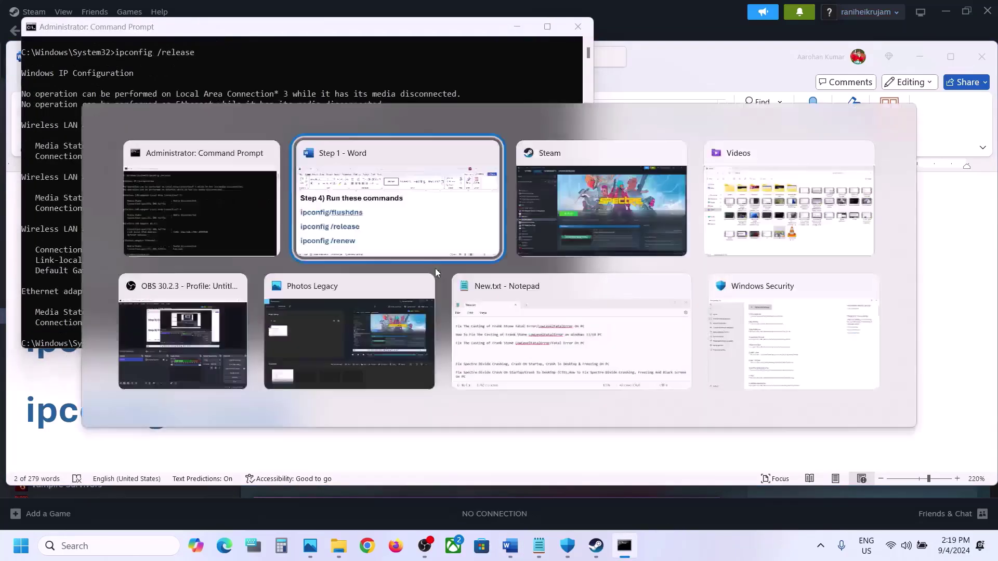
# Run ipconfig /renew in the administrator Command Prompt
pyautogui.tripleClick(276, 417)
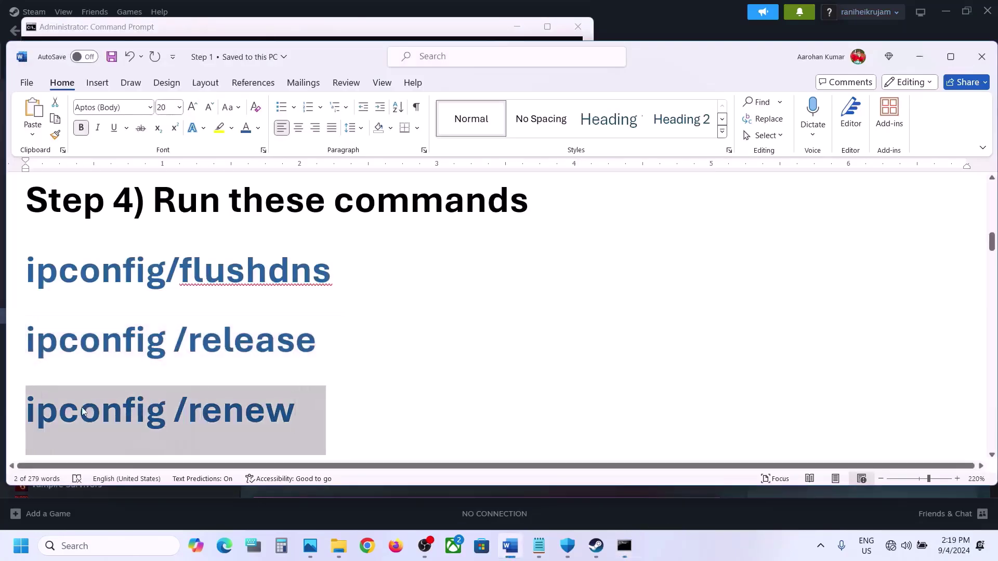
pyautogui.click(632, 558)
pyautogui.hotkey('ctrl', 'v')
pyautogui.press('Return')
pyautogui.hotkey('alt', 'Tab')
# Run netsh winsock reset in the administrator Command Prompt
pyautogui.scroll(-3, 301, 404)
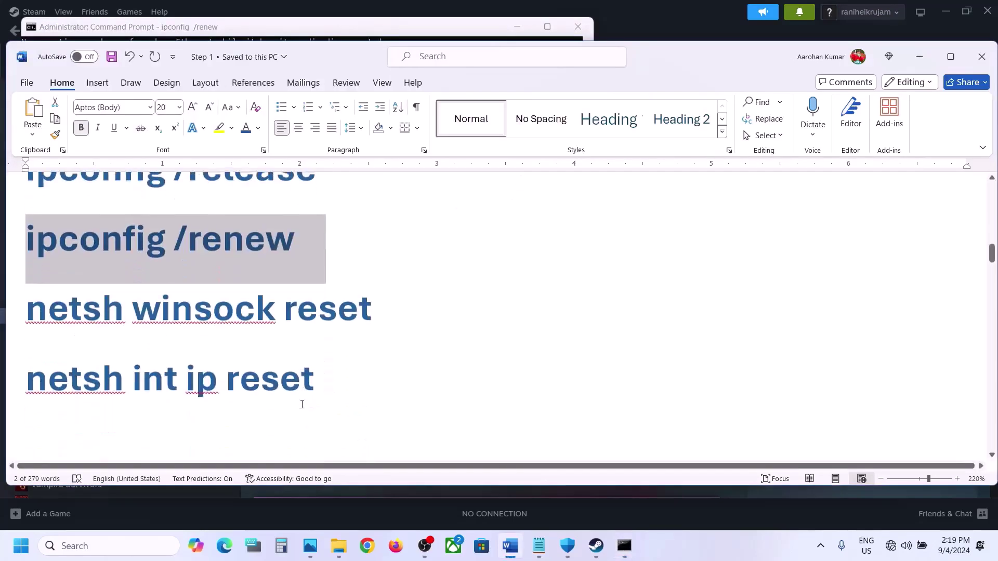
pyautogui.tripleClick(383, 278)
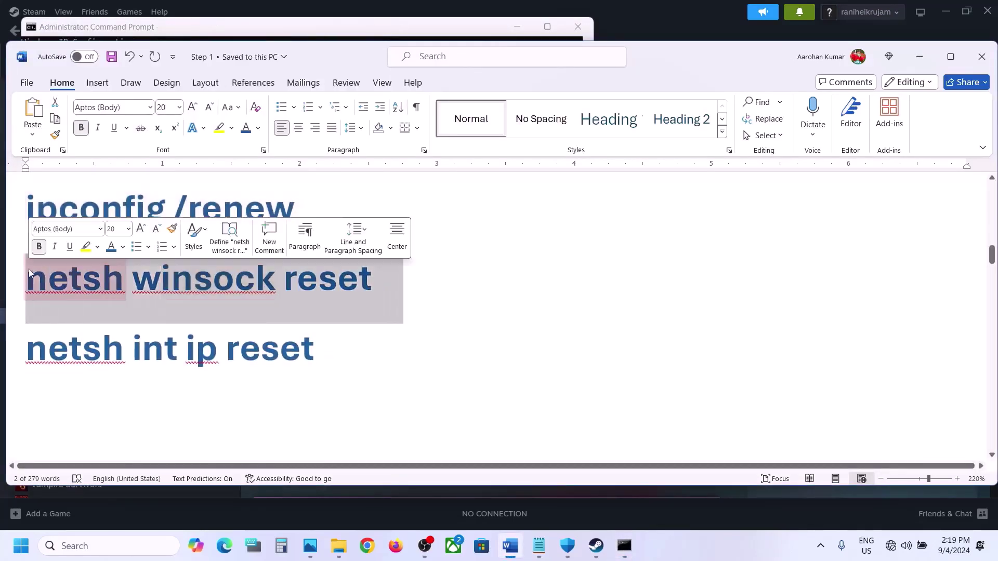
pyautogui.rightClick(30, 234)
pyautogui.click(88, 300)
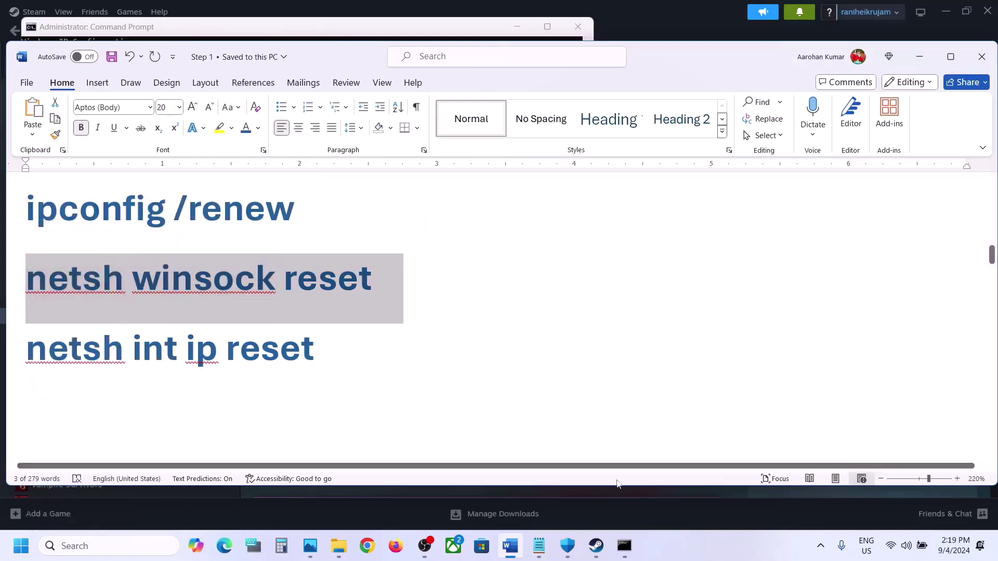
pyautogui.click(625, 546)
pyautogui.hotkey('ctrl', 'v')
pyautogui.press('Return')
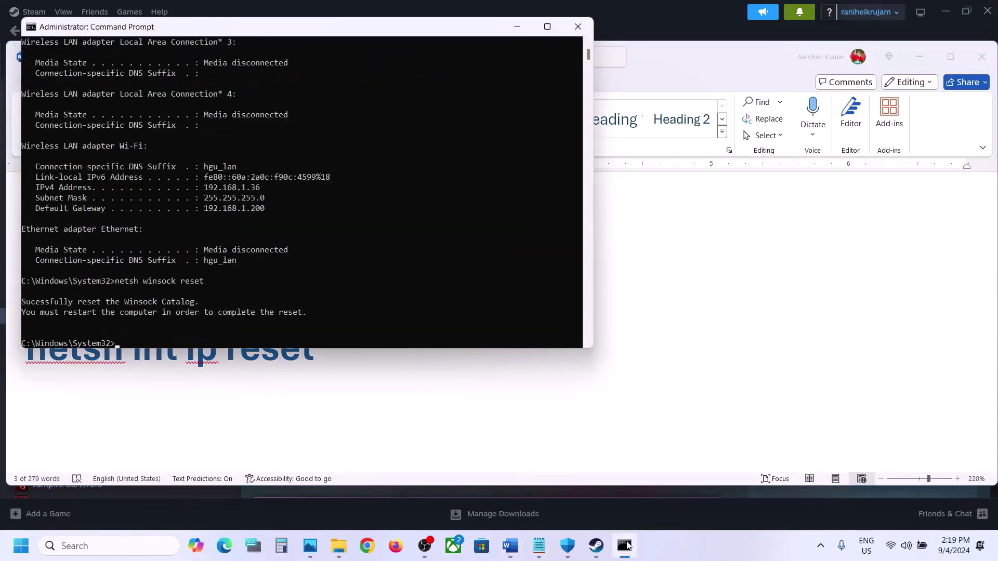
pyautogui.hotkey('alt', 'Tab')
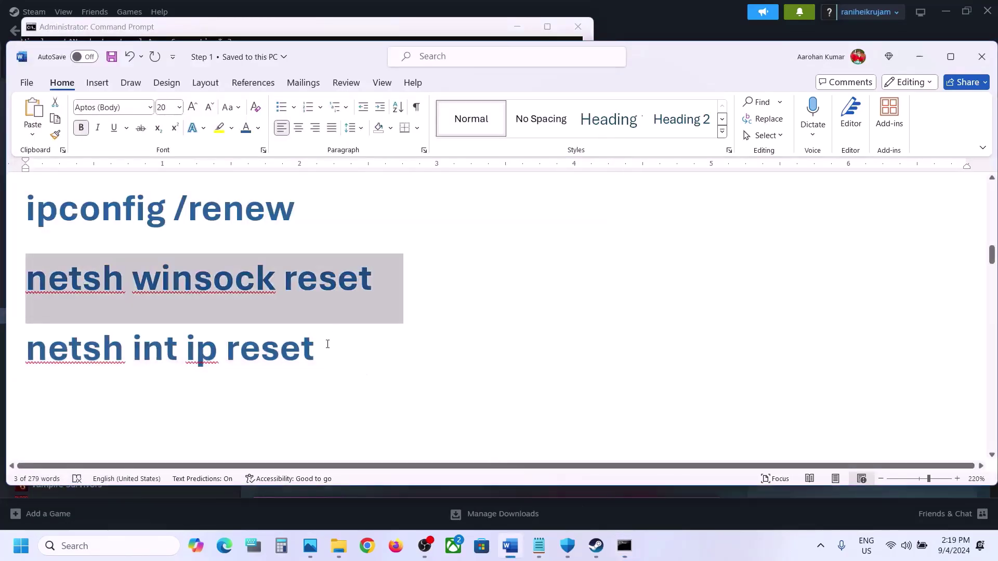
# Run netsh int ip reset, then close Command Prompt
pyautogui.tripleClick(327, 344)
pyautogui.hotkey('ctrl', 'c')
pyautogui.hotkey('alt', 'Tab')
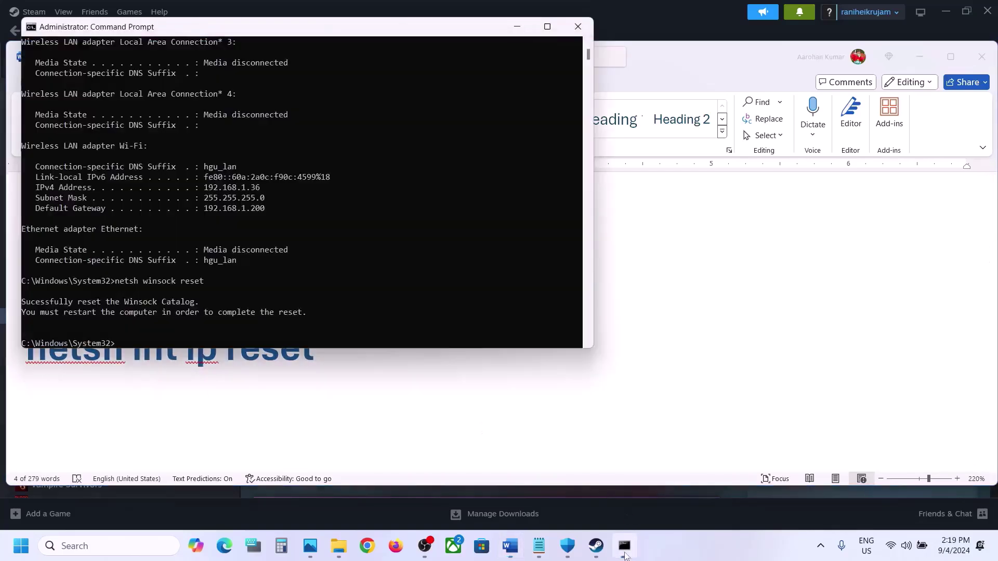
pyautogui.hotkey('ctrl', 'v')
pyautogui.press('Return')
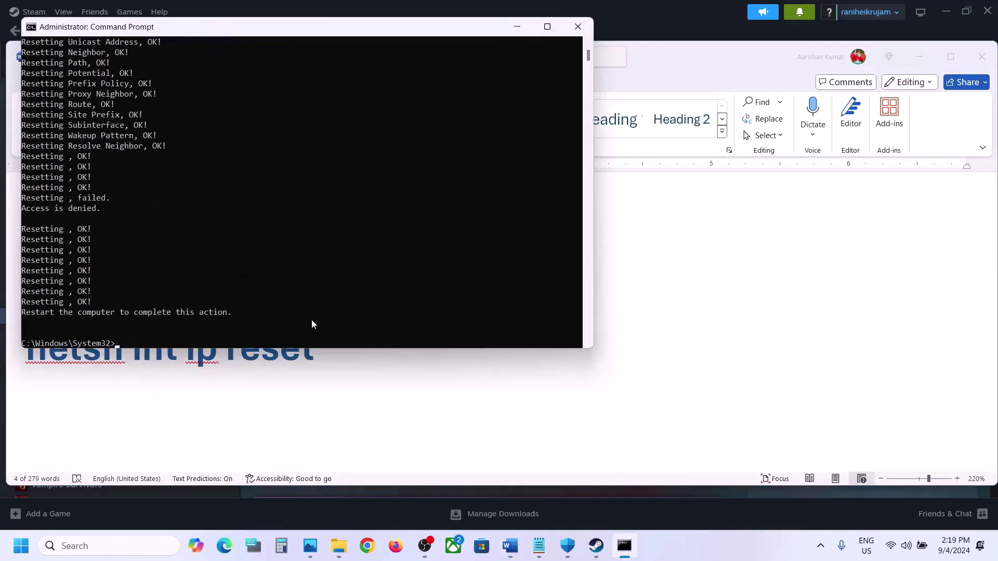
pyautogui.click(242, 314)
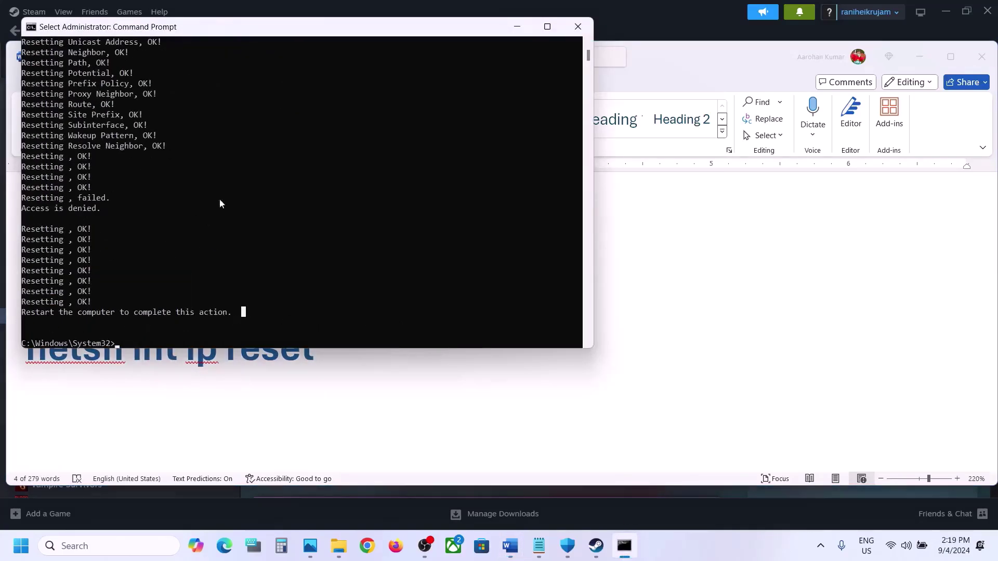
pyautogui.click(578, 26)
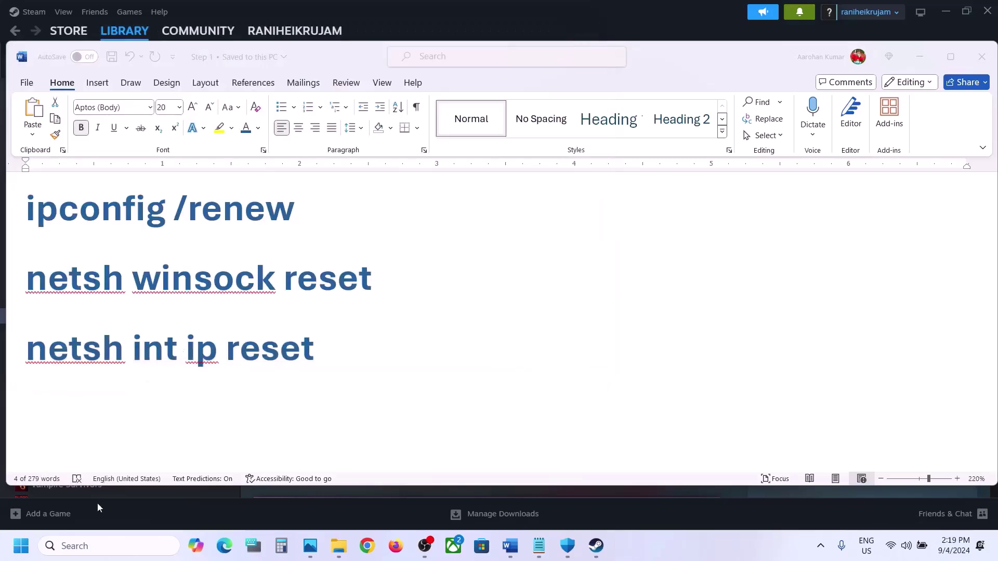
pyautogui.click(21, 546)
# Read Step 5 on Ethernet and Step 6's -dx11/-dx12 launch option, then minimize Word
pyautogui.click(377, 501)
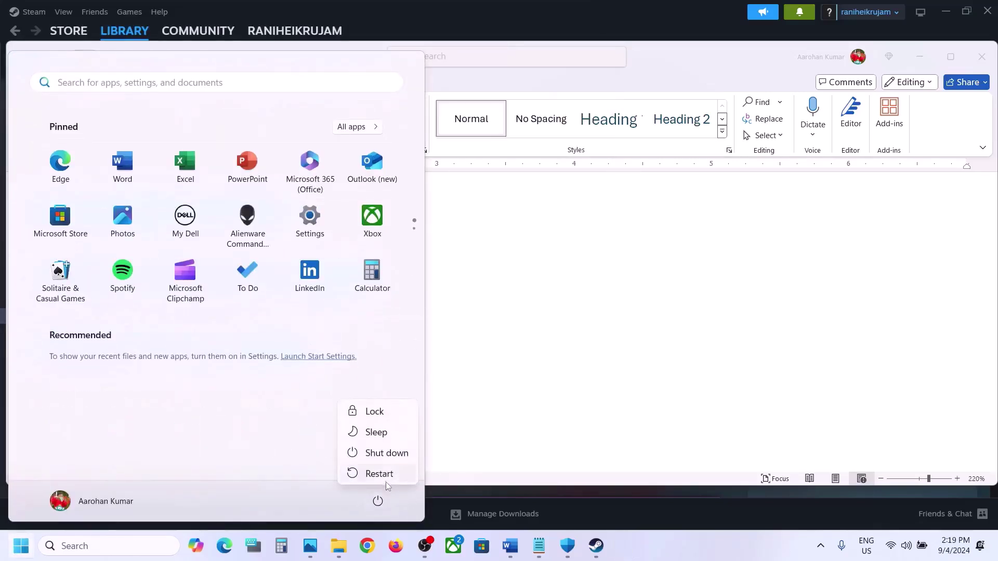
pyautogui.press('Escape')
pyautogui.press('Escape')
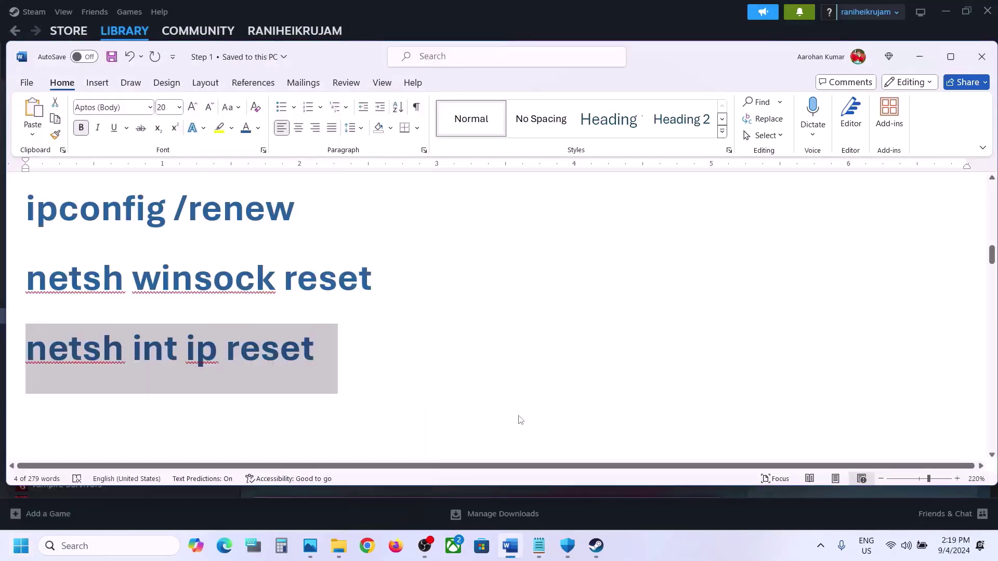
pyautogui.scroll(-3, 317, 372)
pyautogui.moveTo(154, 329); pyautogui.dragTo(621, 315)
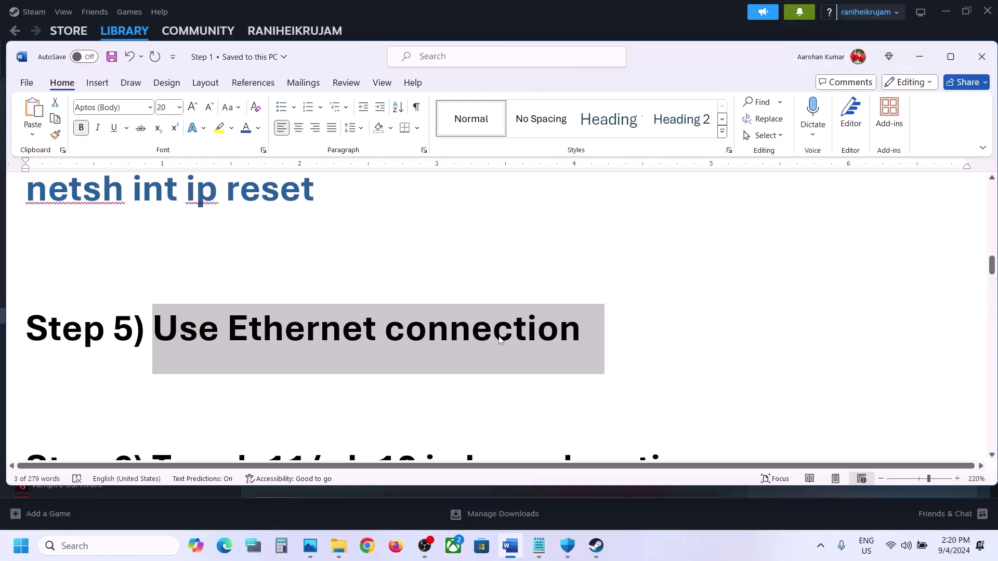
pyautogui.scroll(-3, 626, 391)
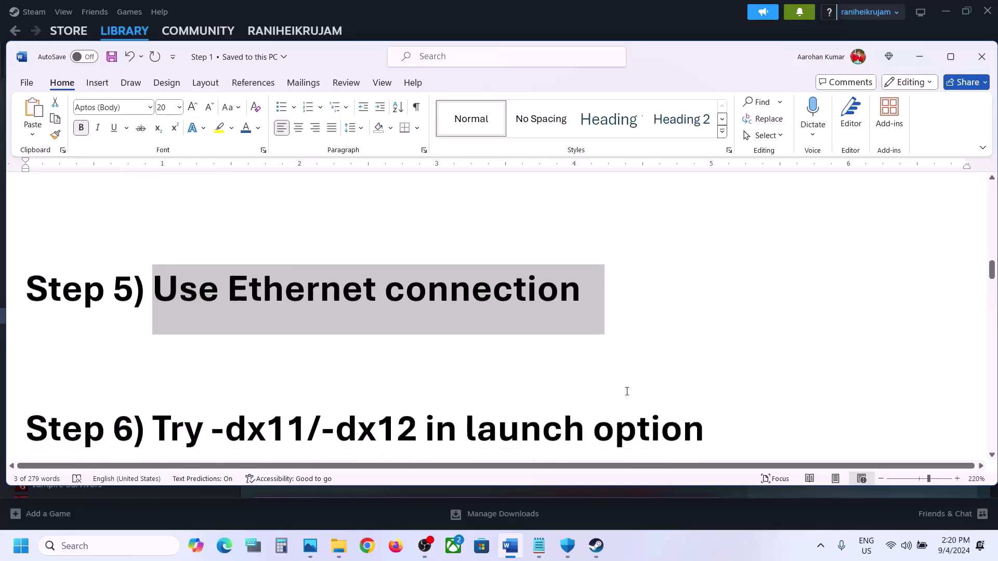
pyautogui.moveTo(211, 341); pyautogui.dragTo(703, 342)
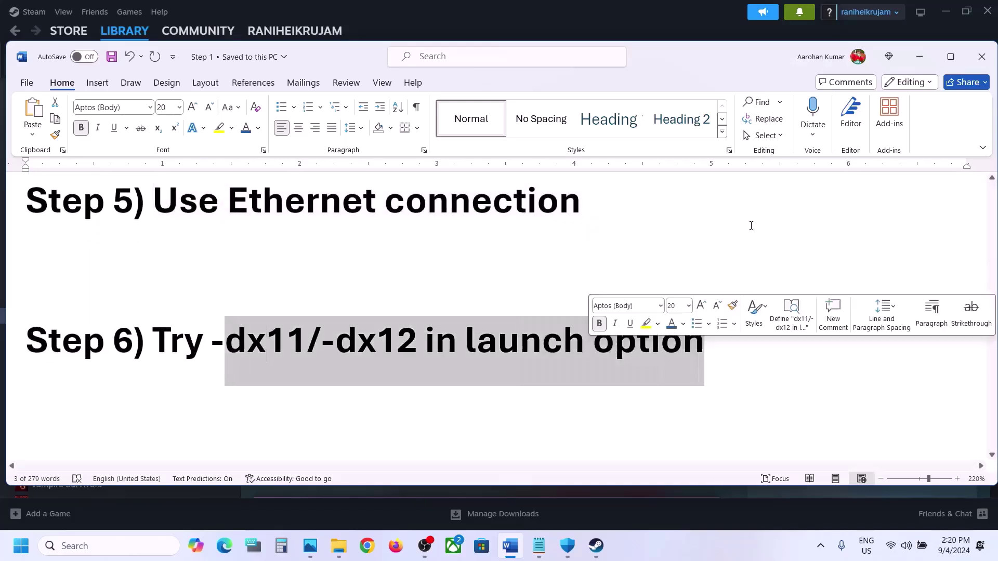
pyautogui.click(920, 56)
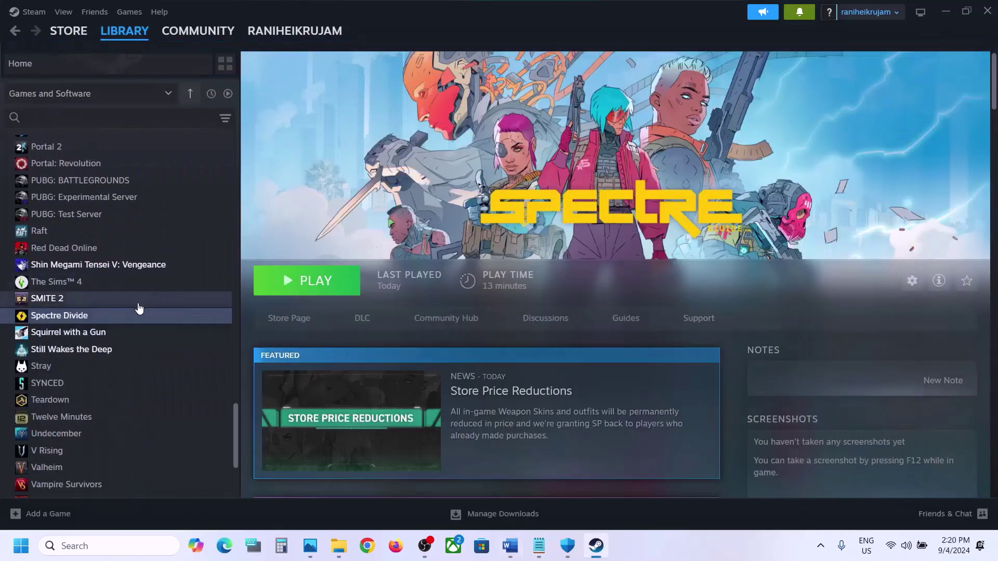
# Set Spectre Divide's Steam launch option to -dx11
pyautogui.rightClick(119, 315)
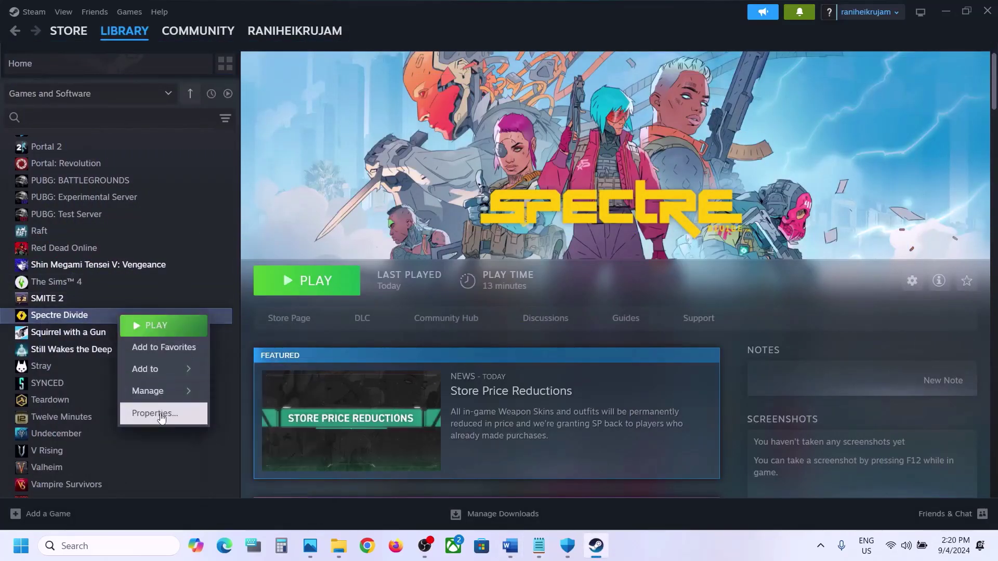
pyautogui.click(156, 414)
pyautogui.tripleClick(412, 227)
pyautogui.write('-dx11')
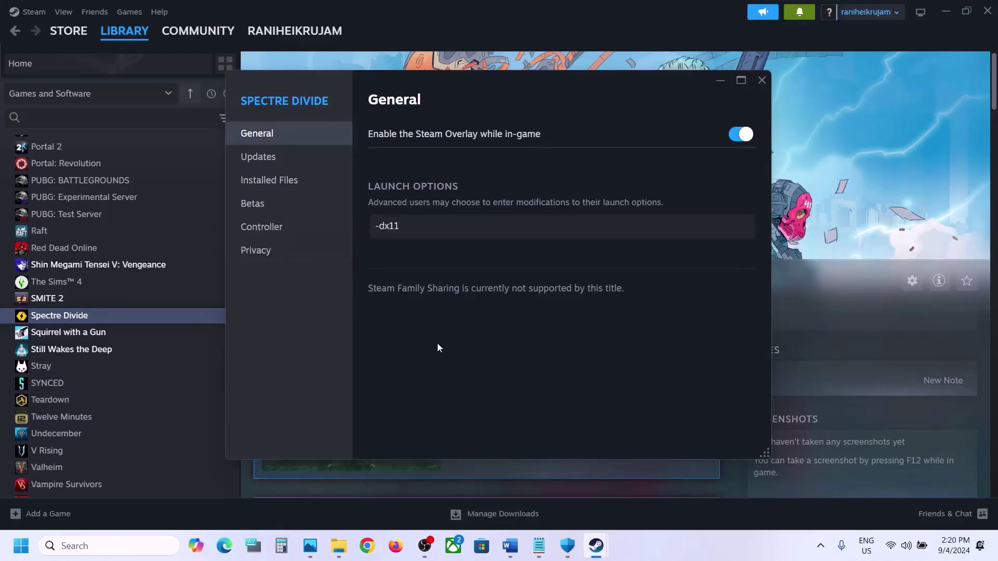
pyautogui.click(762, 80)
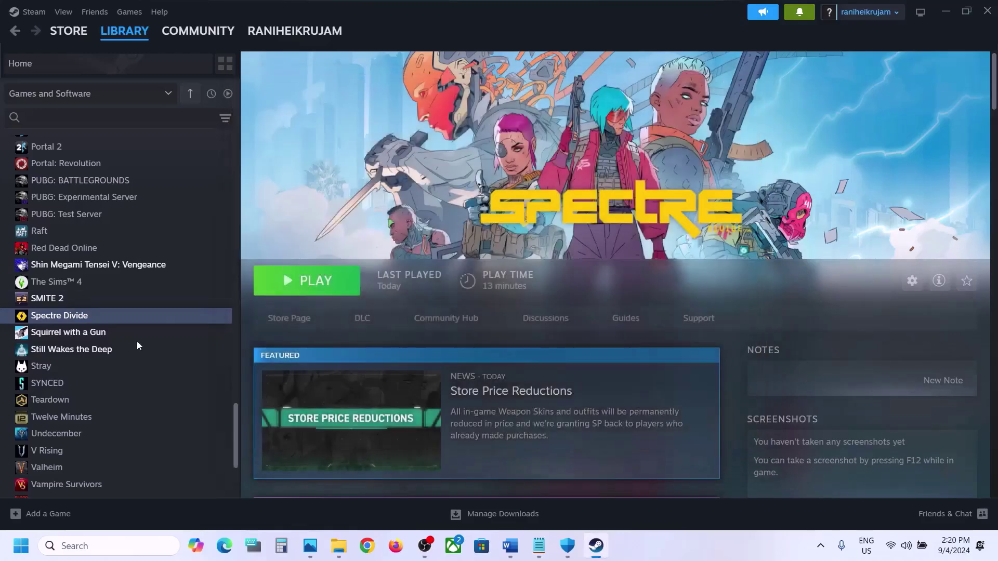
# Change the launch option to -dx12, then clear it so launch options are empty
pyautogui.rightClick(122, 317)
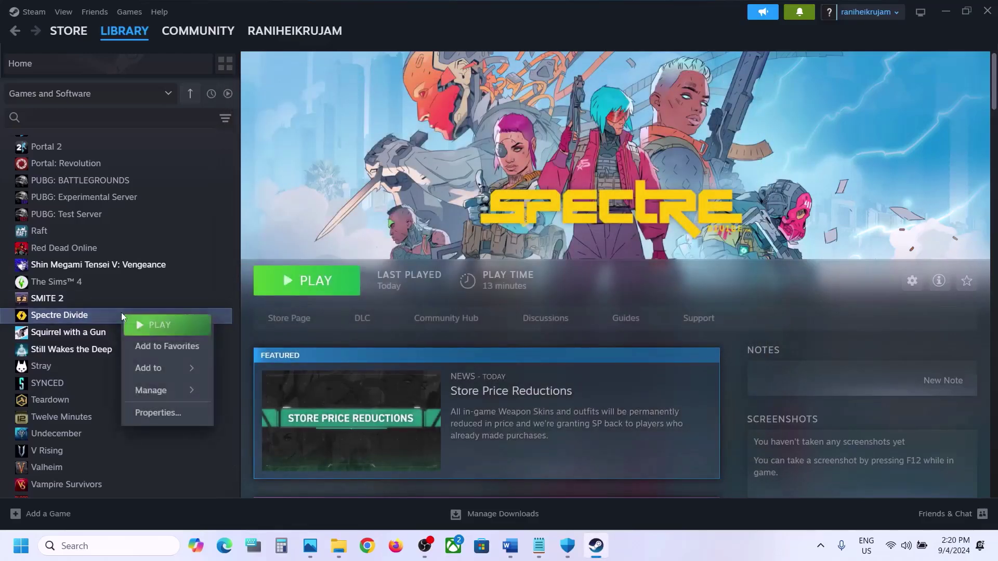
pyautogui.click(185, 412)
pyautogui.click(423, 225)
pyautogui.hotkey('ctrl', 'a')
pyautogui.write('-')
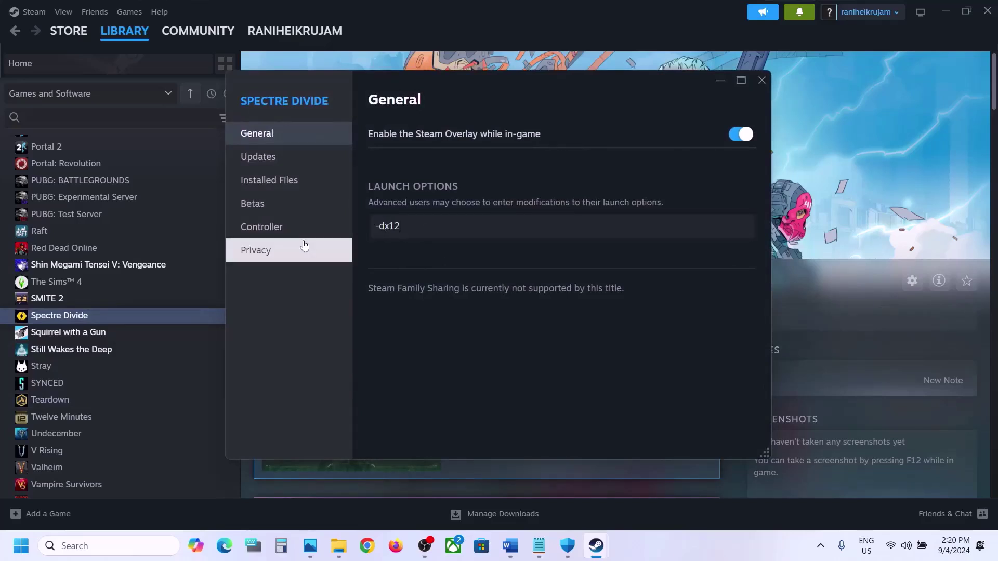
pyautogui.write('dx12')
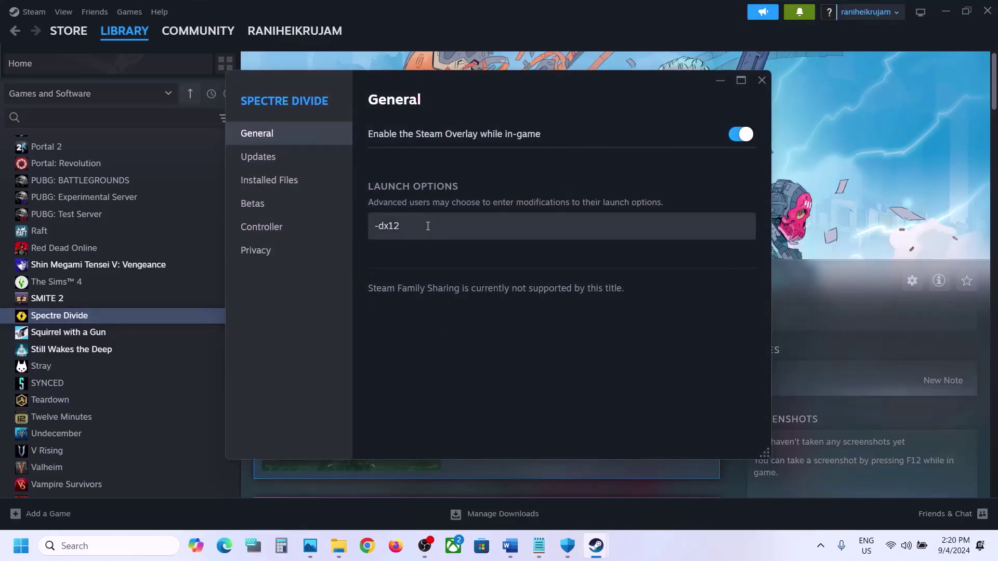
pyautogui.moveTo(428, 225); pyautogui.dragTo(358, 228)
pyautogui.press('BackSpace')
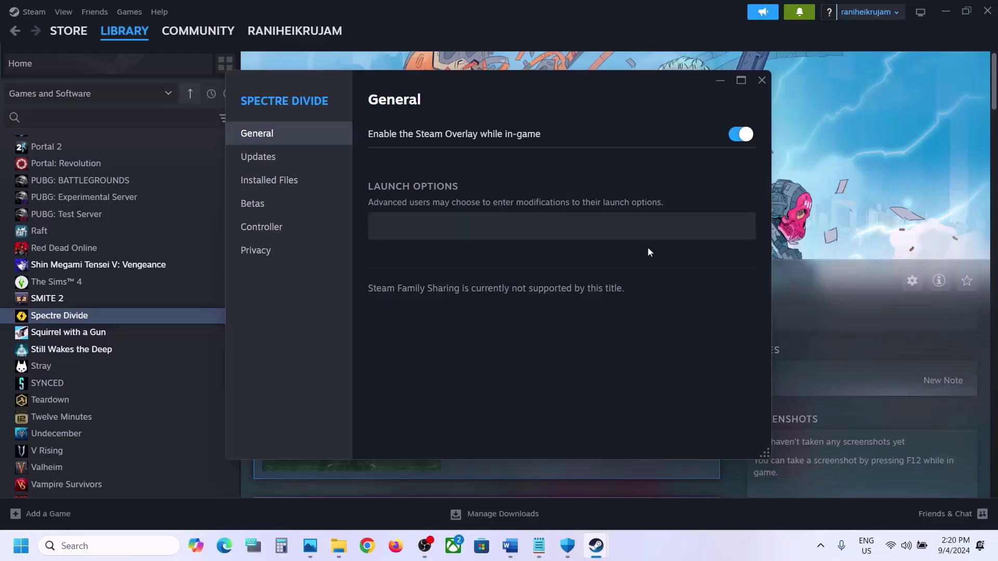
pyautogui.click(763, 81)
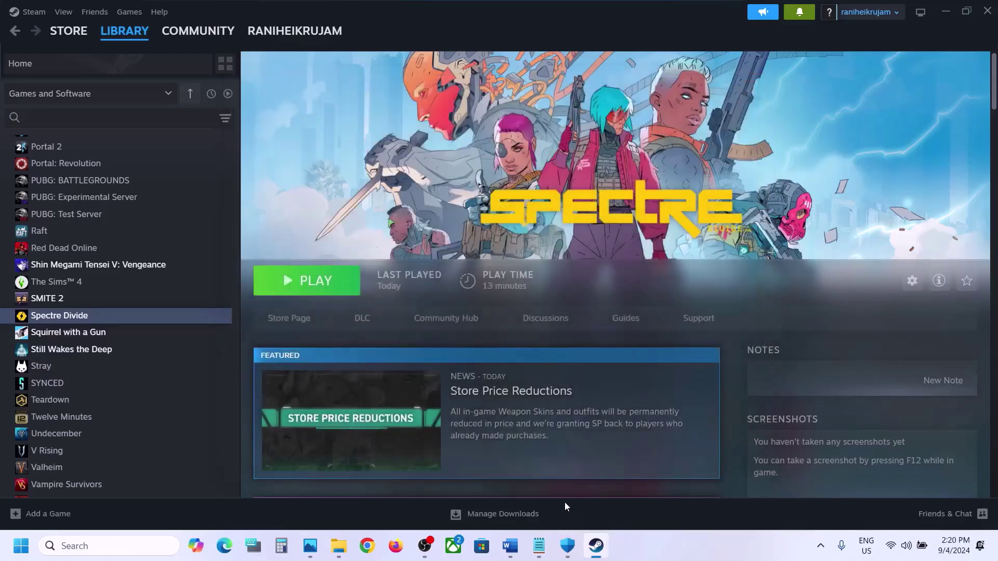
pyautogui.click(511, 546)
# Scroll to Step 7's clean driver install and open its nvidia.com drivers link
pyautogui.scroll(-5, 463, 305)
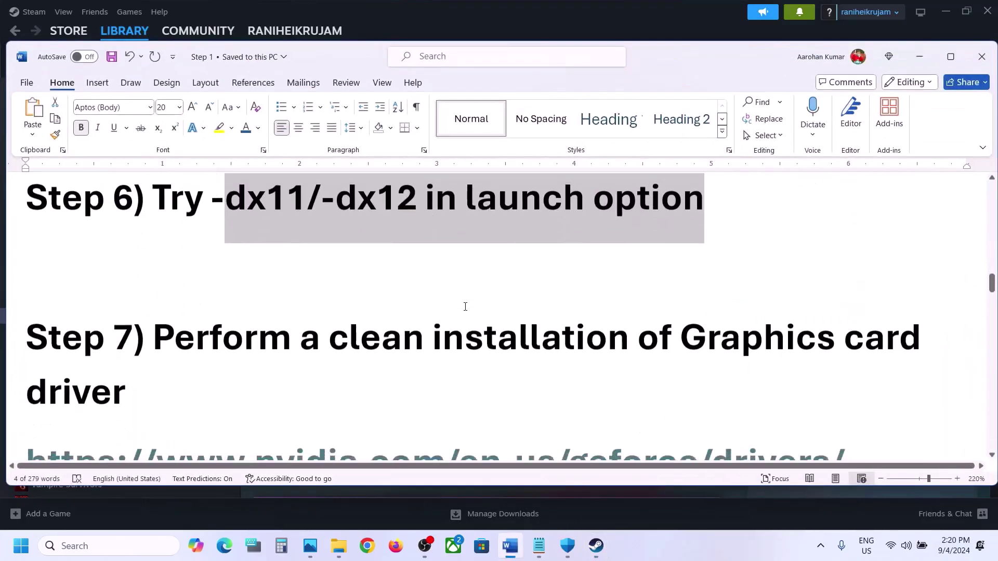
pyautogui.moveTo(158, 305); pyautogui.dragTo(382, 346)
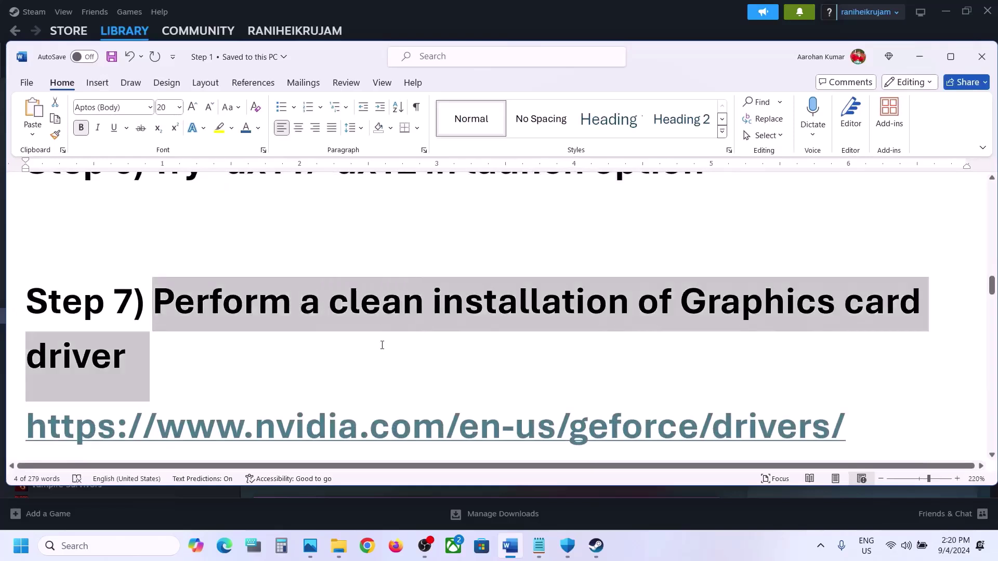
pyautogui.scroll(-1, 381, 350)
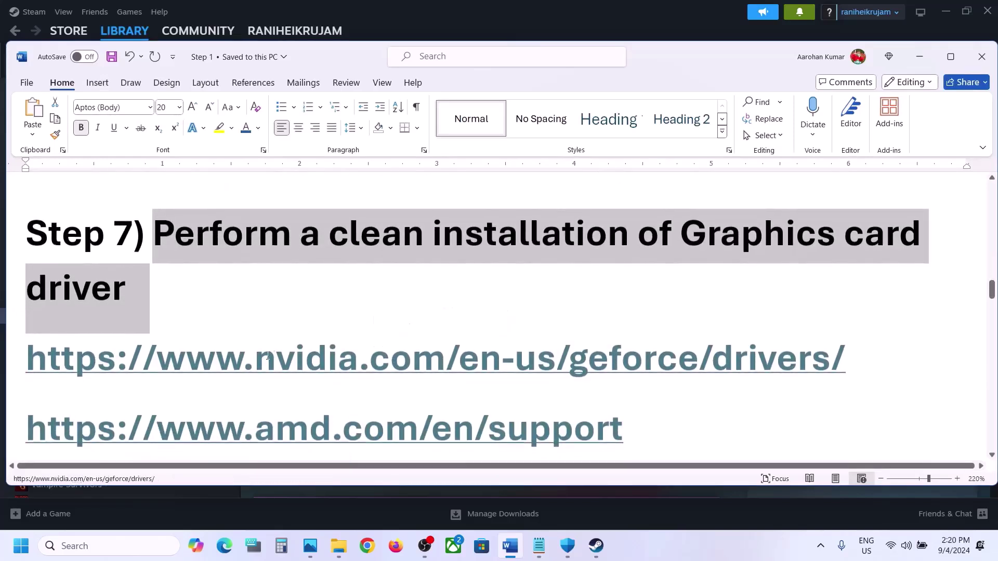
pyautogui.moveTo(276, 359); pyautogui.dragTo(614, 355)
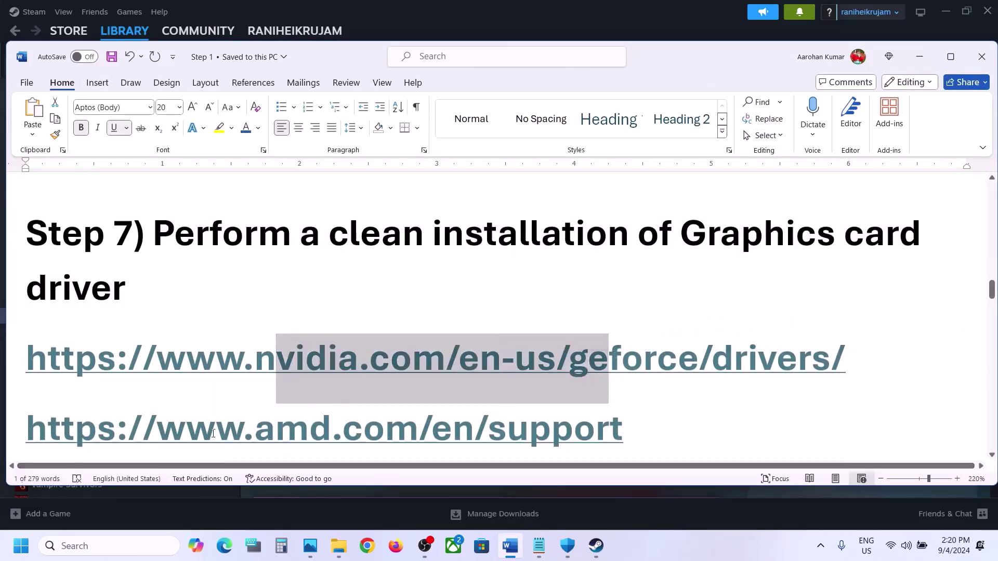
pyautogui.moveTo(213, 434); pyautogui.dragTo(529, 433)
pyautogui.moveTo(262, 359); pyautogui.dragTo(539, 358)
pyautogui.click(730, 560)
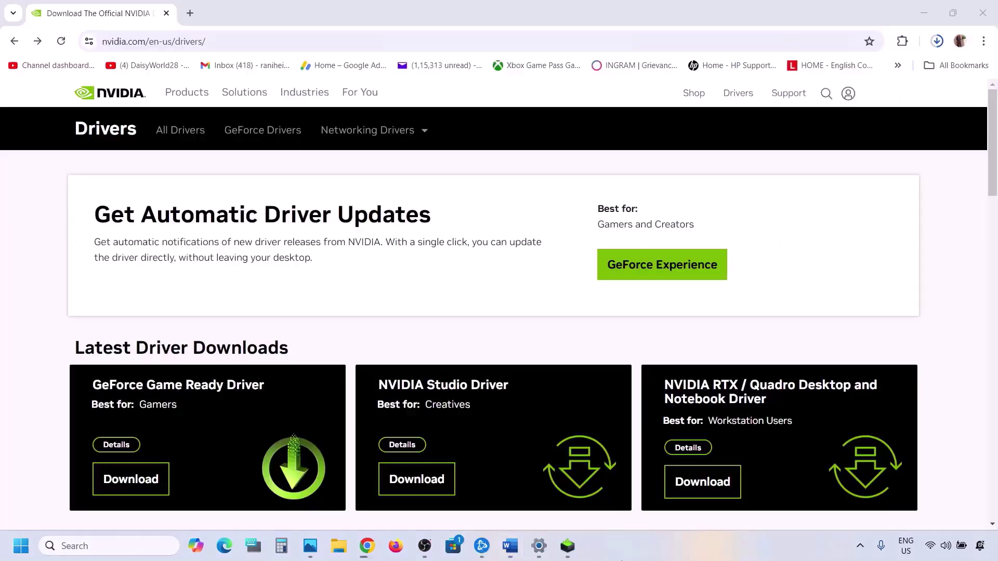
# Search for drivers for the GeForce RTX 3050 Laptop GPU on Windows 11
pyautogui.scroll(-8, 231, 373)
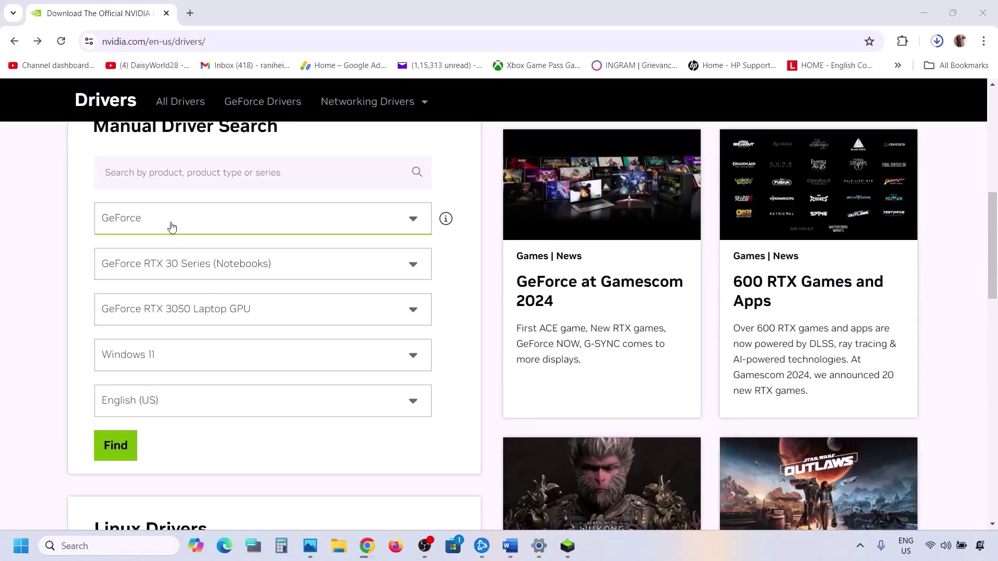
pyautogui.click(186, 278)
pyautogui.click(81, 289)
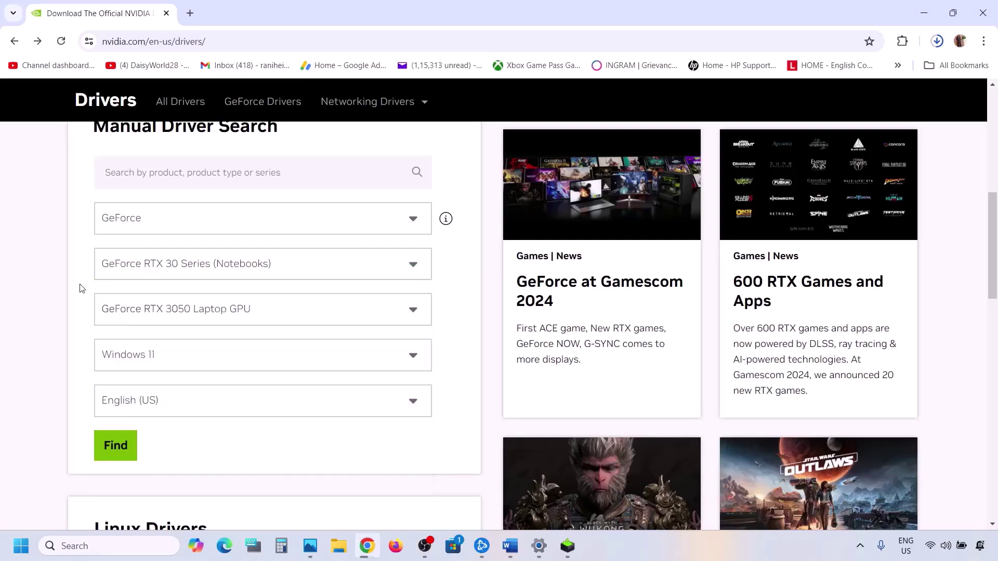
pyautogui.click(148, 368)
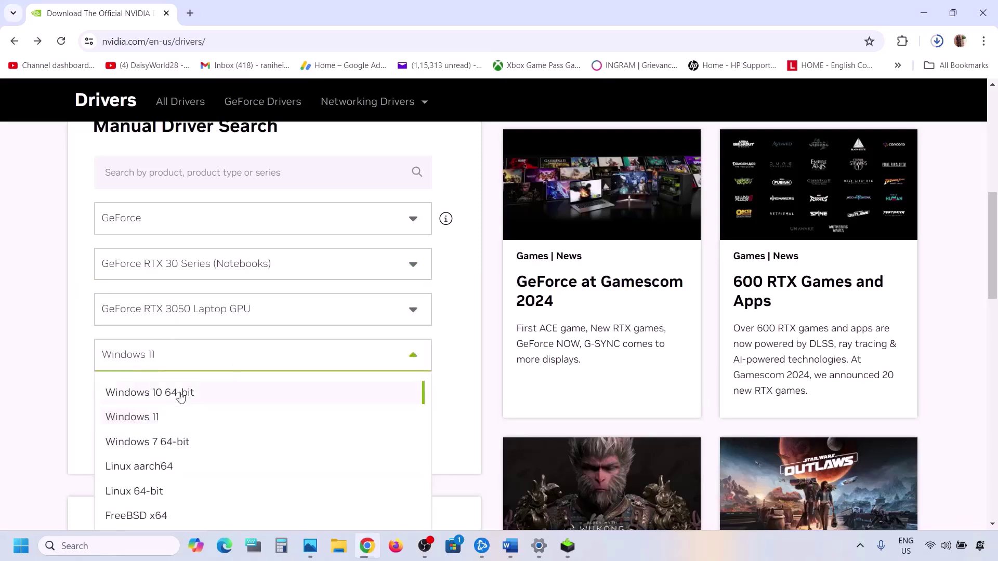
pyautogui.click(54, 339)
pyautogui.scroll(-1, 193, 370)
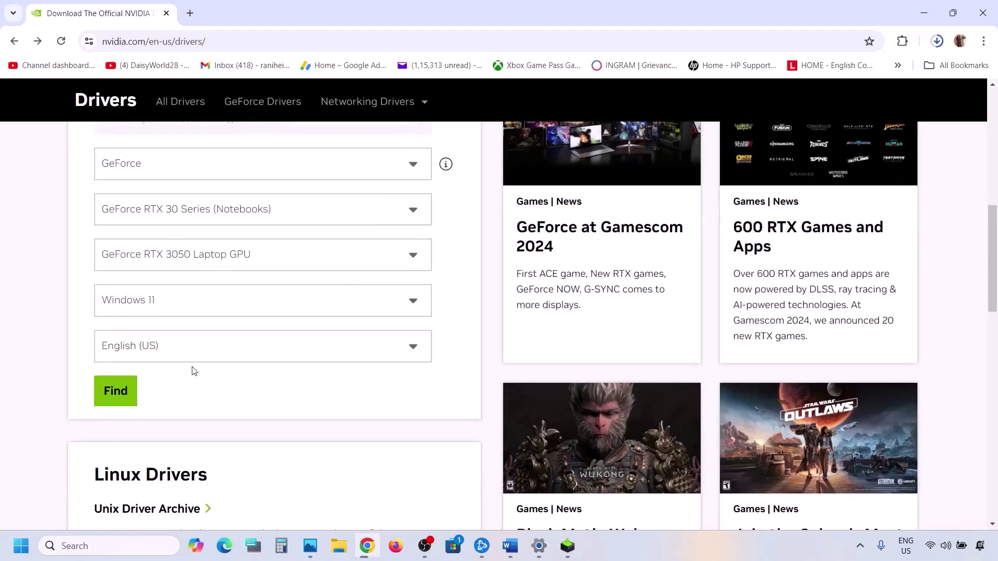
pyautogui.click(115, 391)
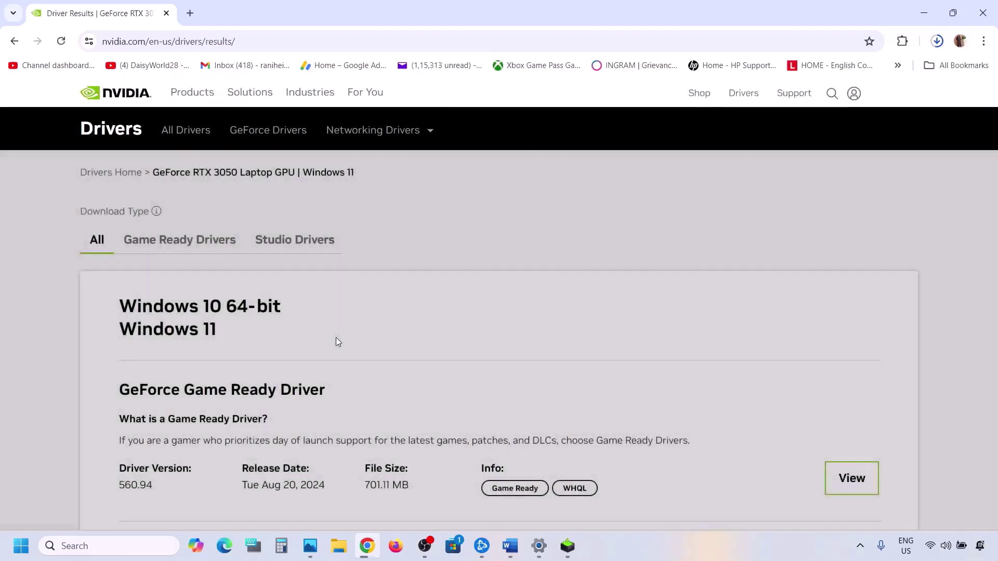
# Open the Game Ready Driver 560.94 details and start its download
pyautogui.scroll(-3, 336, 342)
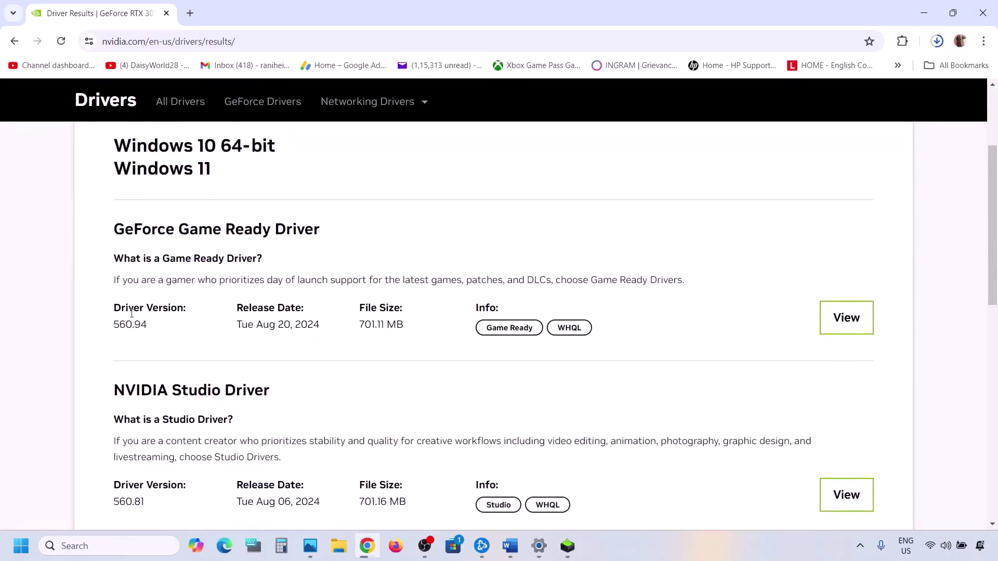
pyautogui.moveTo(120, 310); pyautogui.dragTo(181, 305)
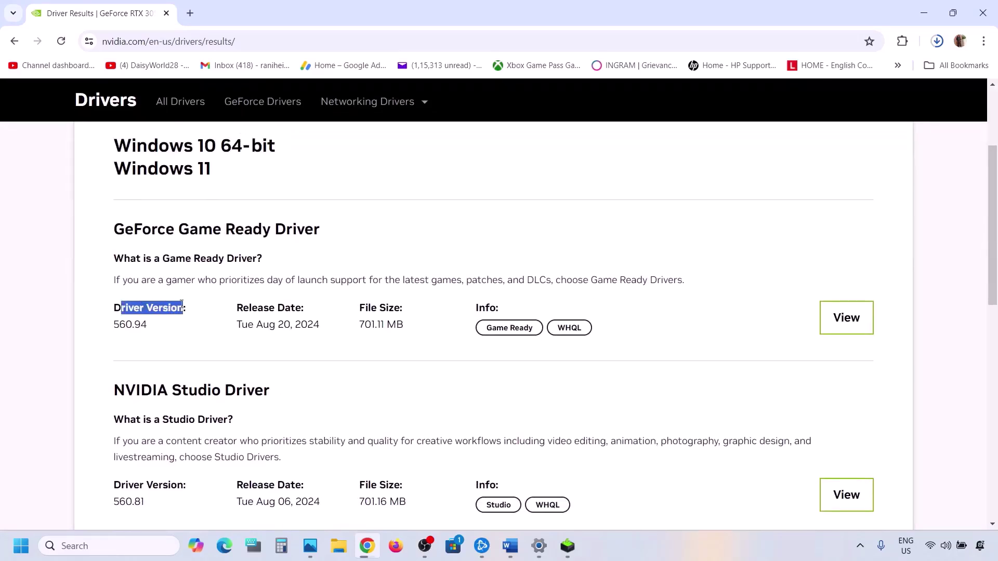
pyautogui.moveTo(119, 325); pyautogui.dragTo(160, 326)
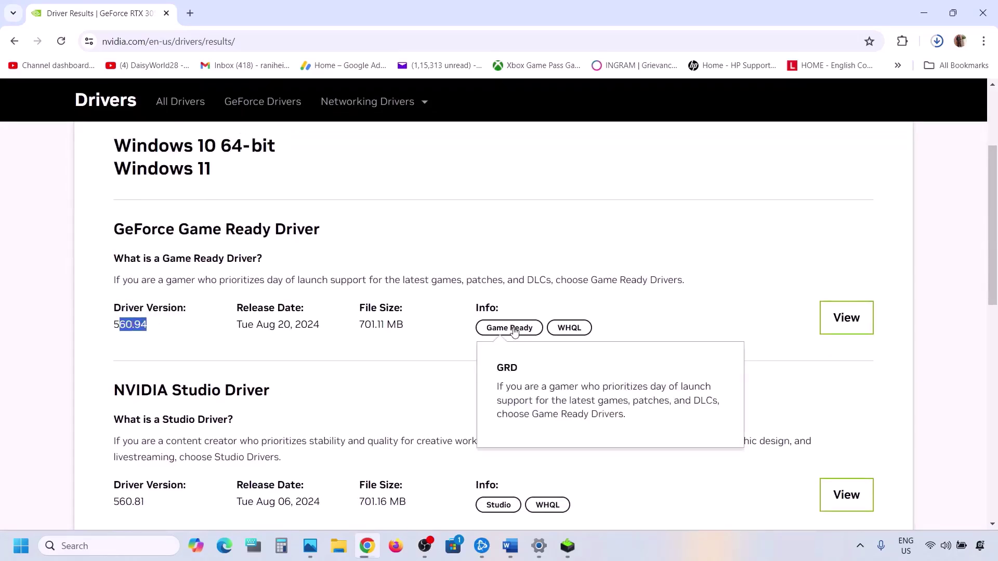
pyautogui.click(848, 318)
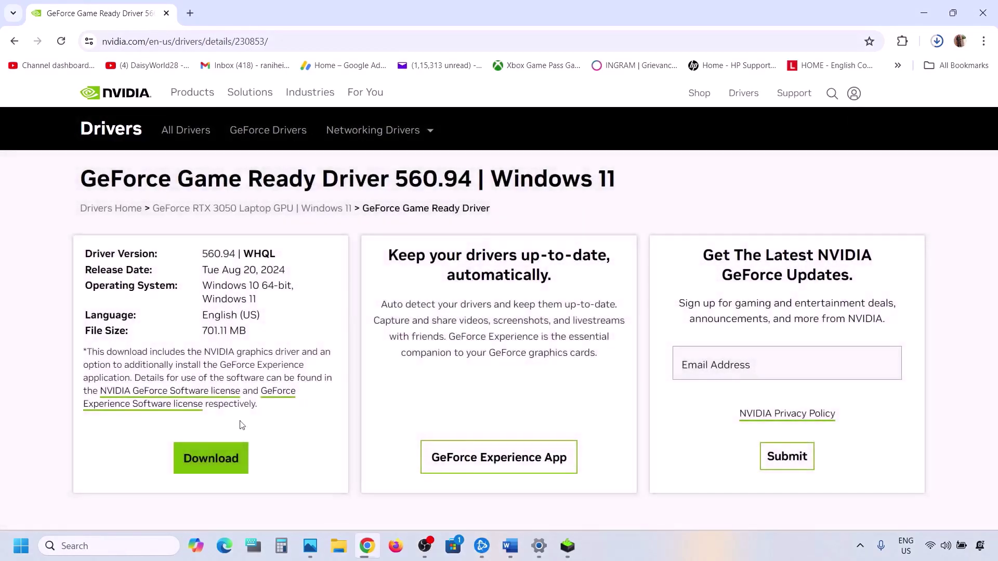
pyautogui.click(210, 460)
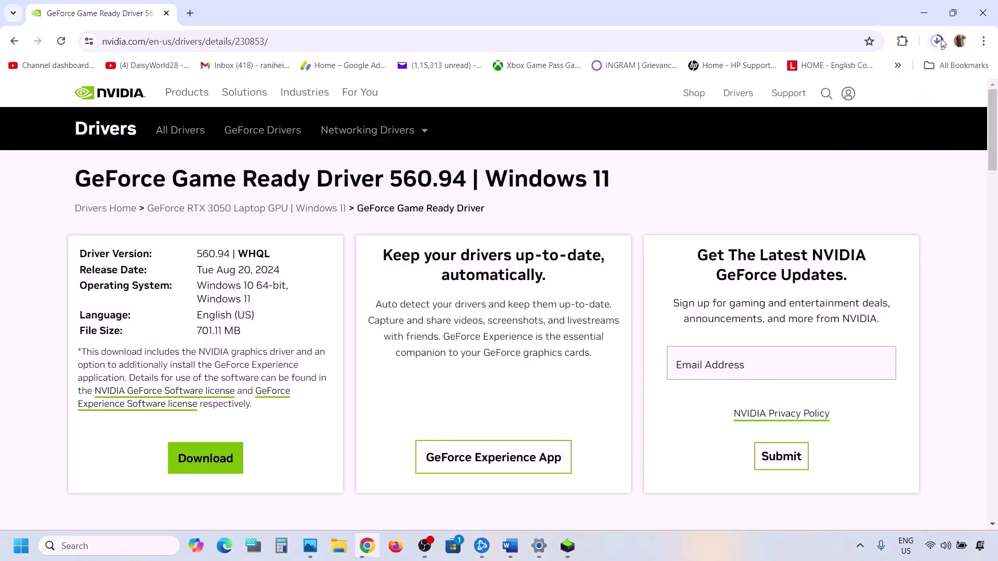
# Accept the license and start a custom install of the NVIDIA graphics driver
pyautogui.click(569, 546)
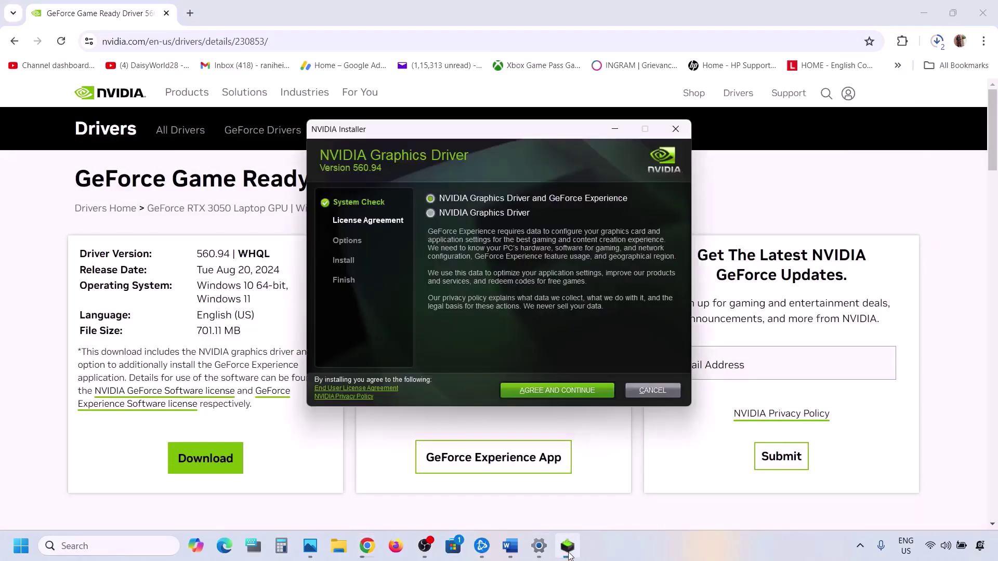
pyautogui.click(566, 387)
pyautogui.click(457, 273)
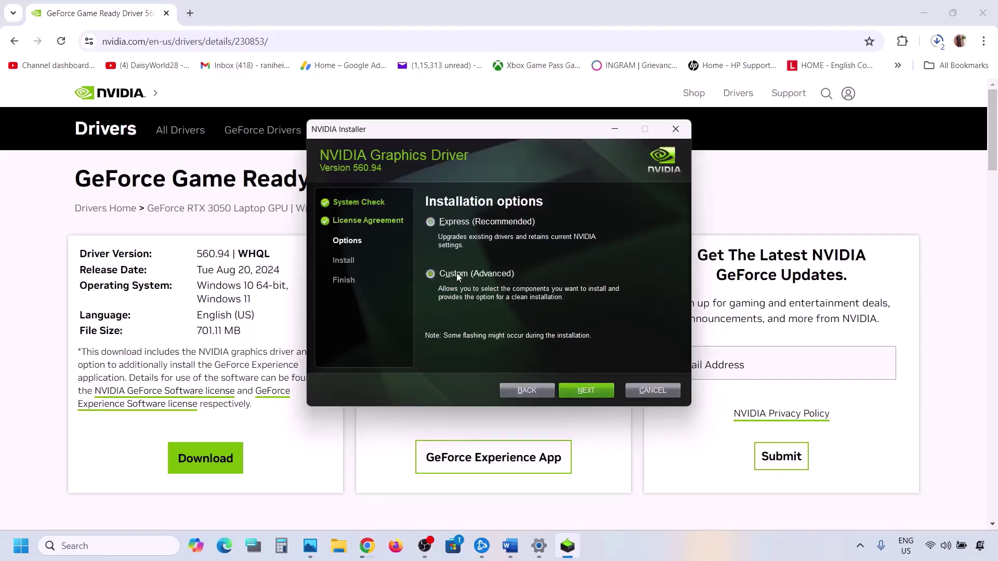
pyautogui.click(577, 392)
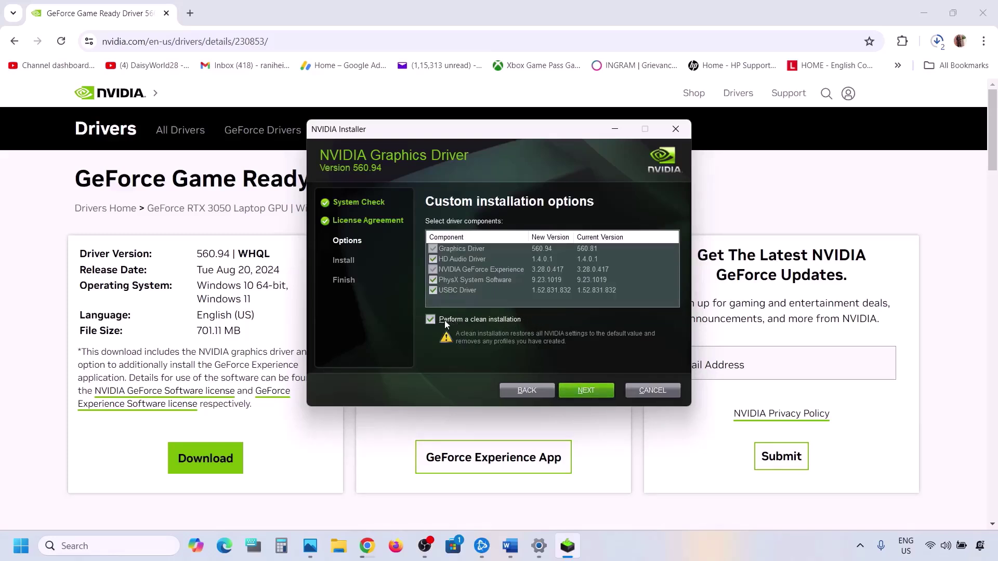
pyautogui.click(589, 392)
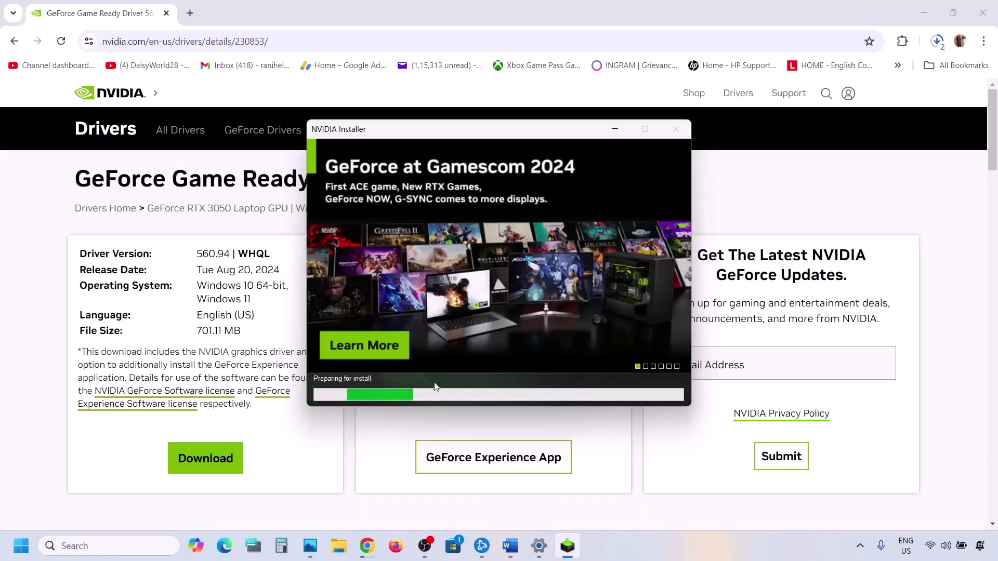
# Dismiss the Start power menu and return to the Word guide at Step 8
pyautogui.click(21, 546)
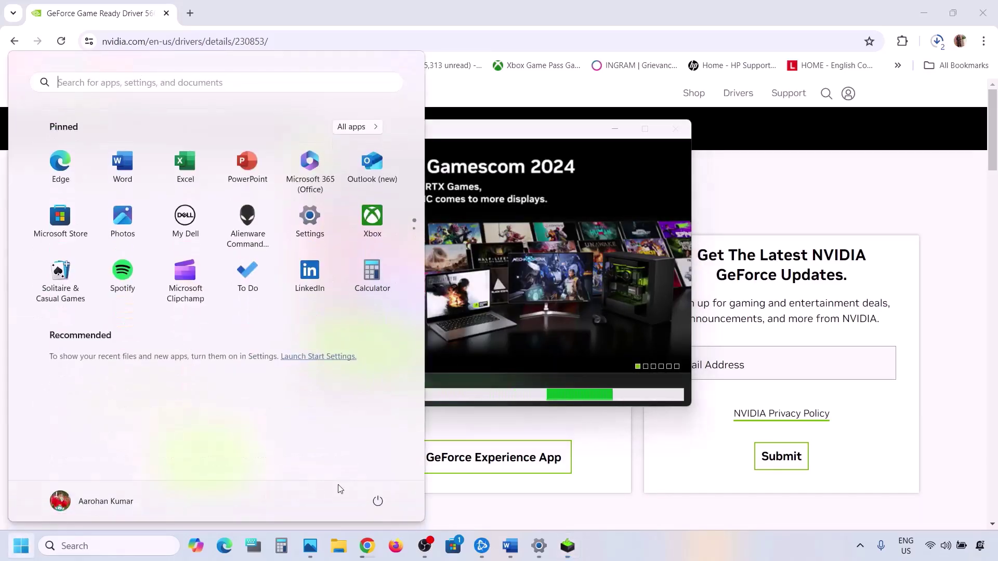
pyautogui.click(378, 502)
pyautogui.click(636, 291)
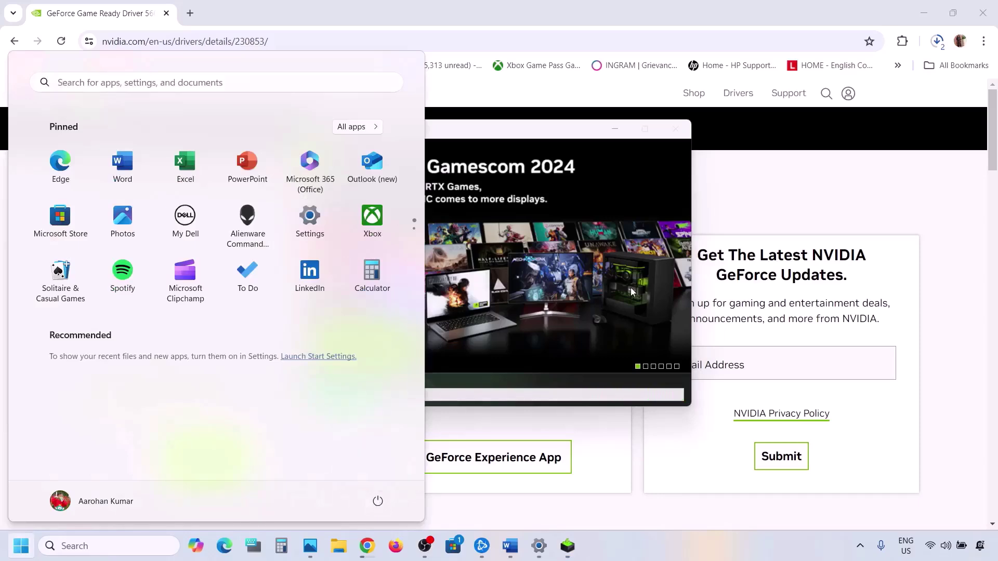
pyautogui.click(635, 291)
pyautogui.click(635, 291)
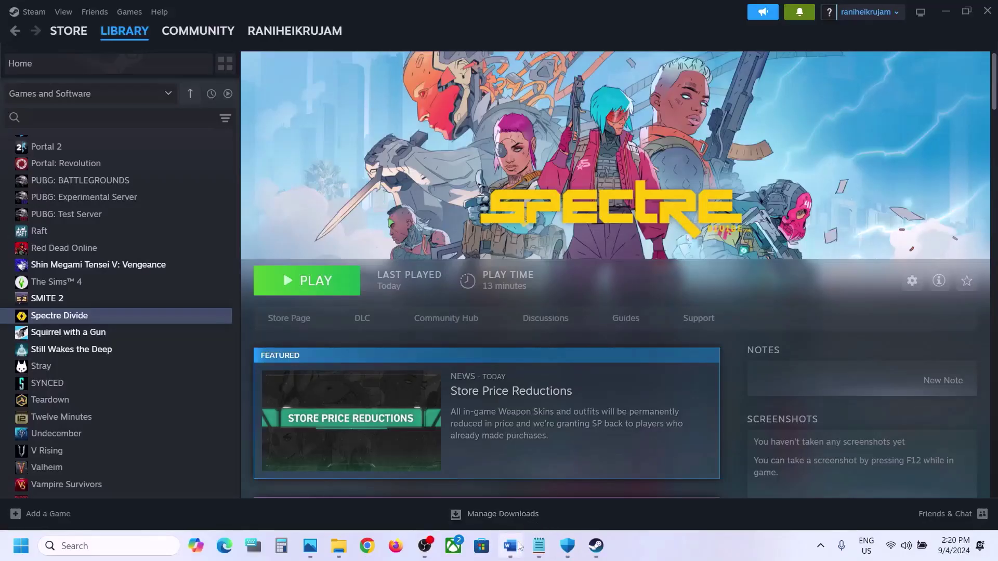
pyautogui.click(514, 546)
pyautogui.scroll(-5, 408, 294)
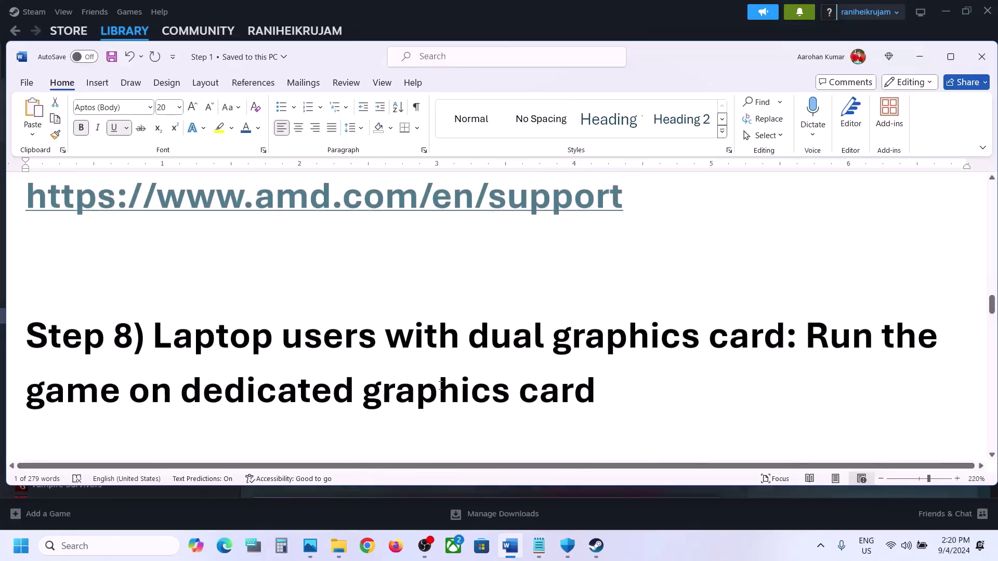
# Copy 'graphics' from Step 8 and search Windows for it to open Graphics settings
pyautogui.tripleClick(440, 384)
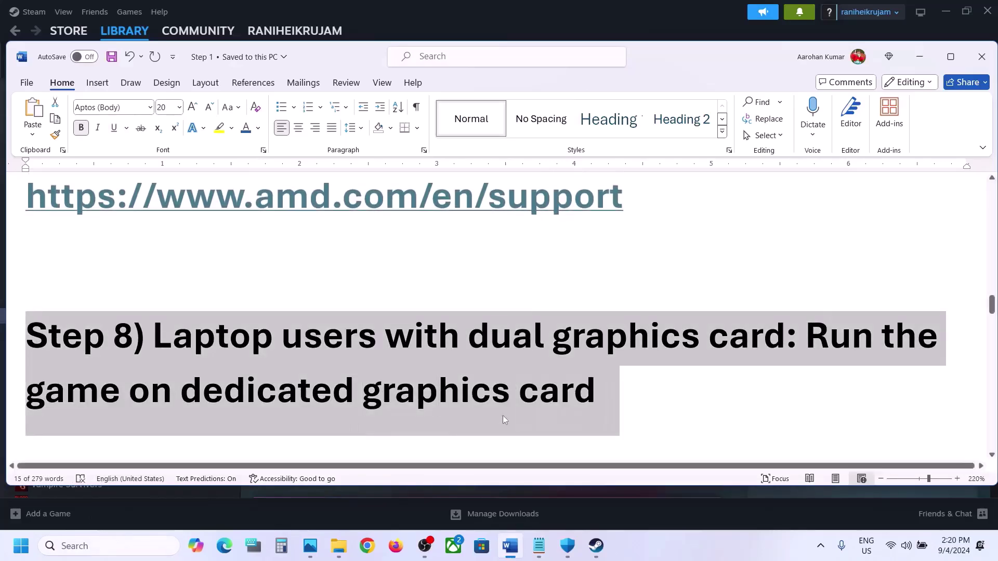
pyautogui.doubleClick(469, 394)
pyautogui.hotkey('ctrl', 'c')
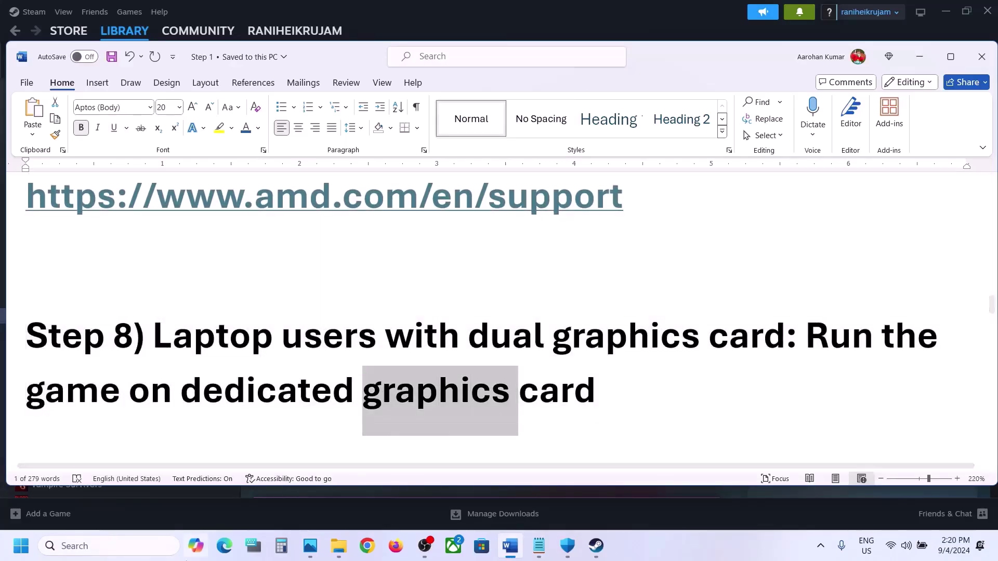
pyautogui.click(165, 549)
pyautogui.hotkey('ctrl', 'v')
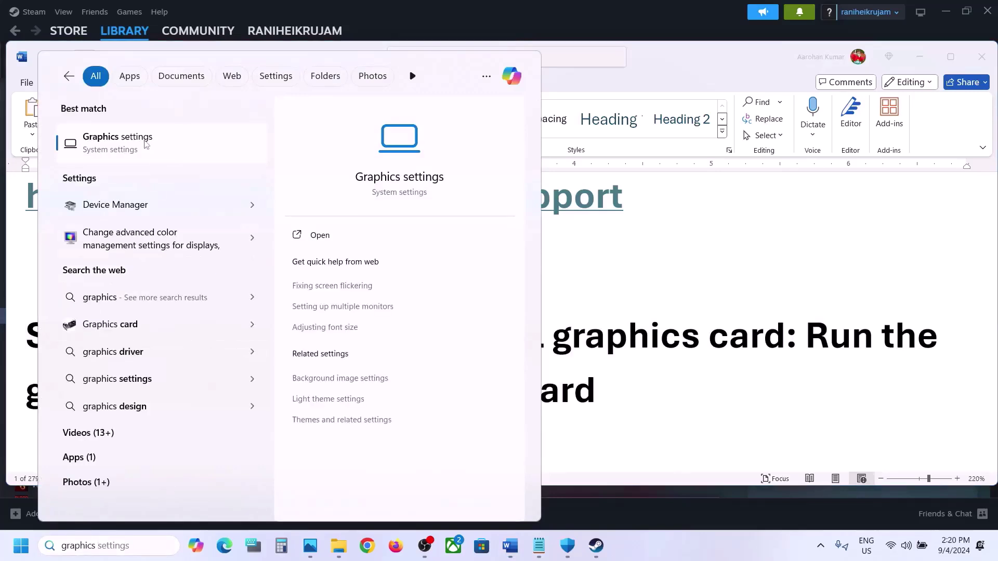
pyautogui.click(147, 144)
# Add SpectreClient from the Spectre Divide folder and save it as High performance
pyautogui.click(303, 233)
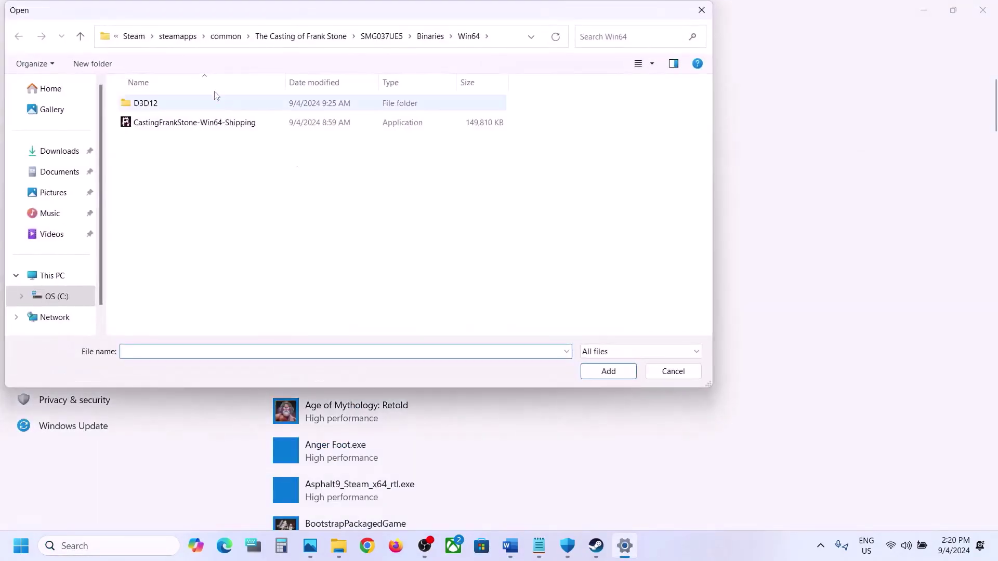
pyautogui.click(226, 36)
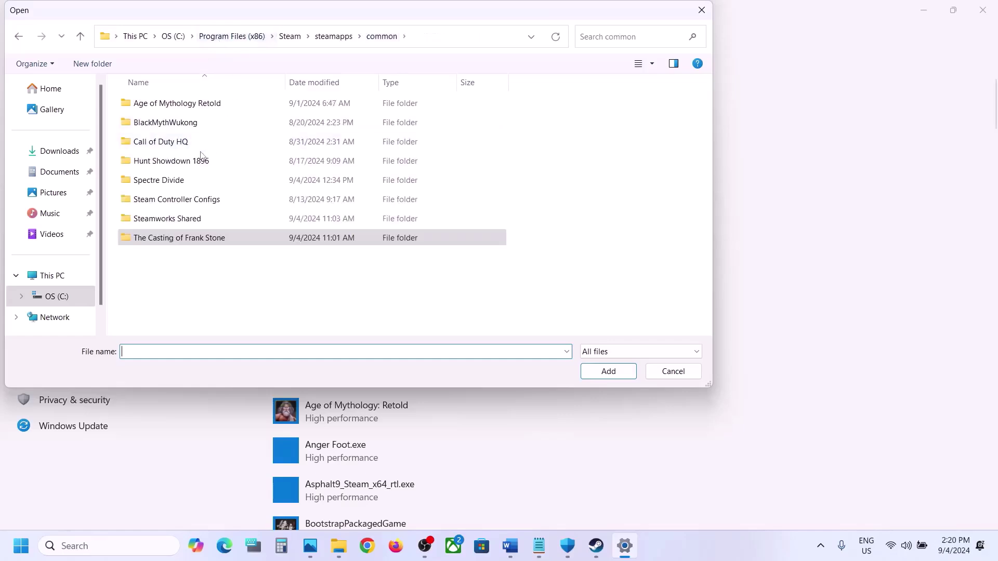
pyautogui.doubleClick(165, 182)
pyautogui.click(157, 143)
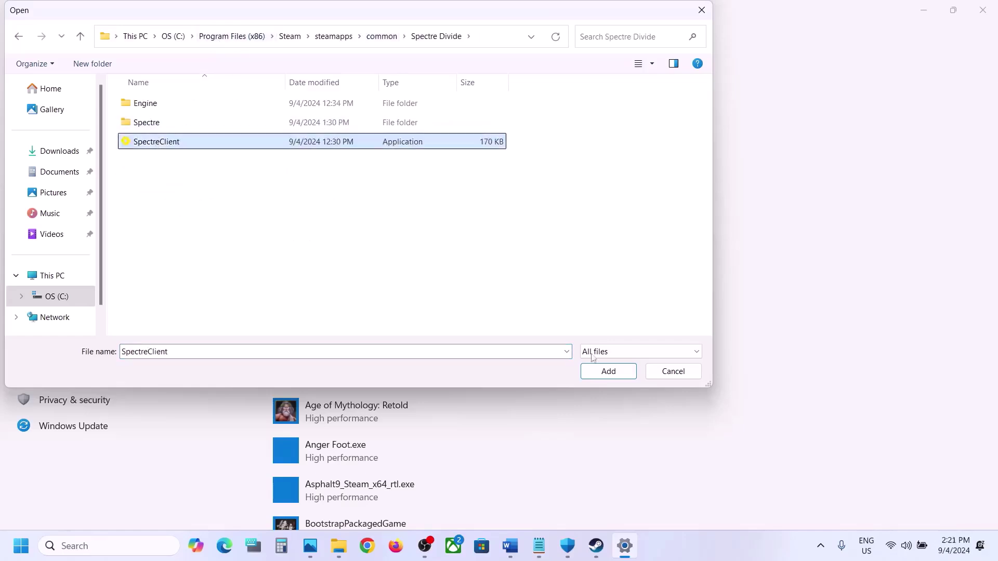
pyautogui.click(608, 371)
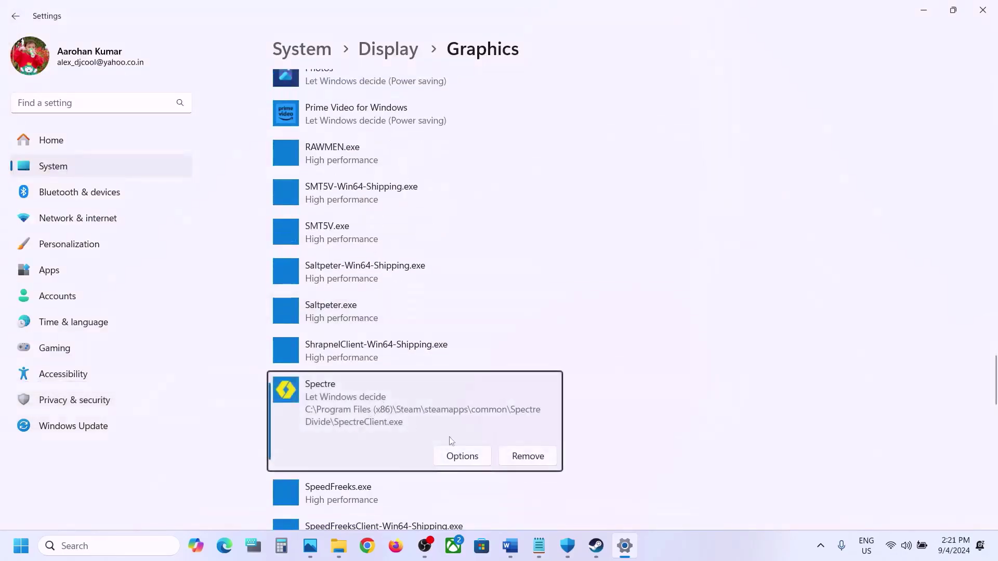
pyautogui.click(481, 460)
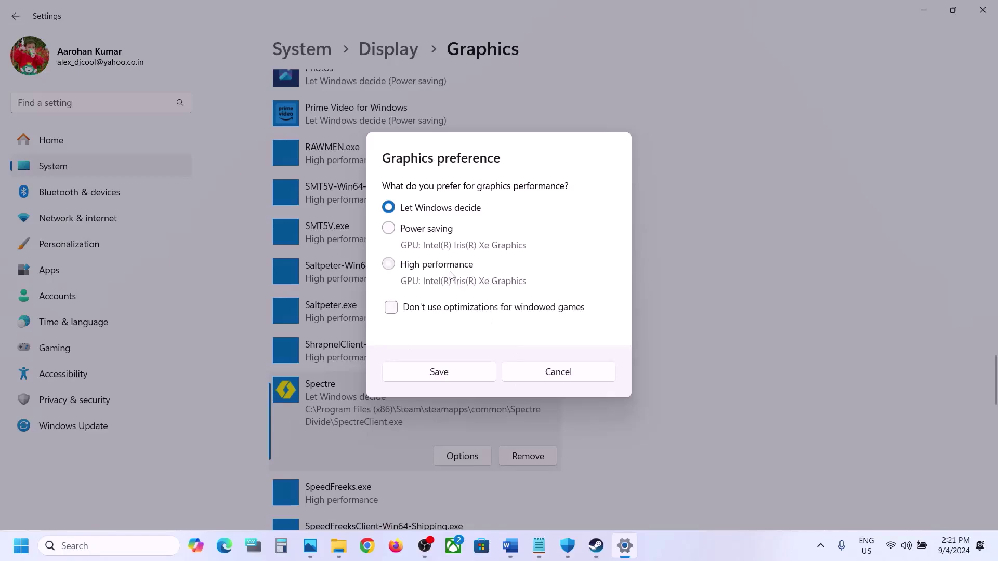
pyautogui.click(457, 370)
pyautogui.scroll(20, 455, 372)
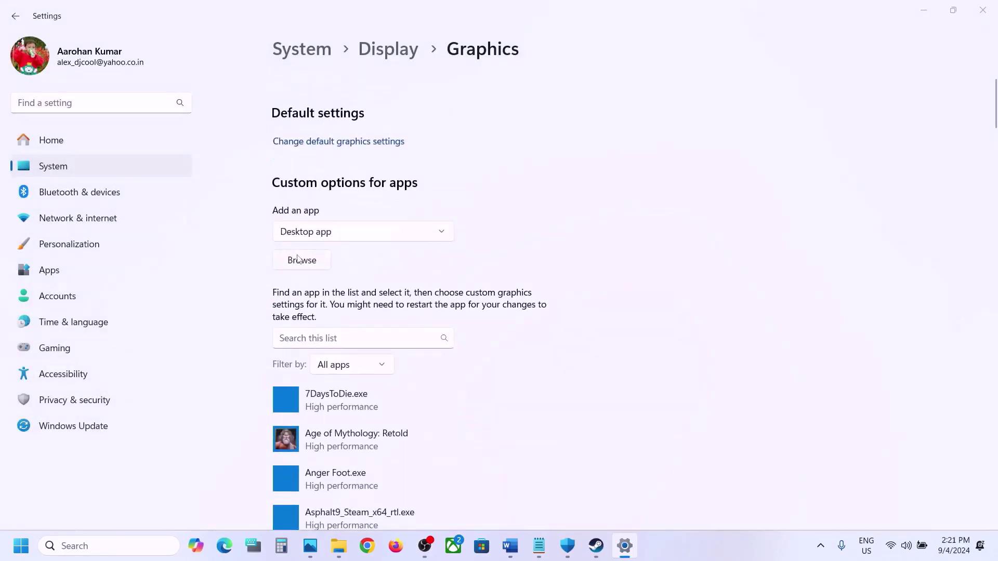
# Add SpectreClient_BE from Spectre\Binaries\Win64 and save it as High performance
pyautogui.click(299, 259)
pyautogui.doubleClick(151, 121)
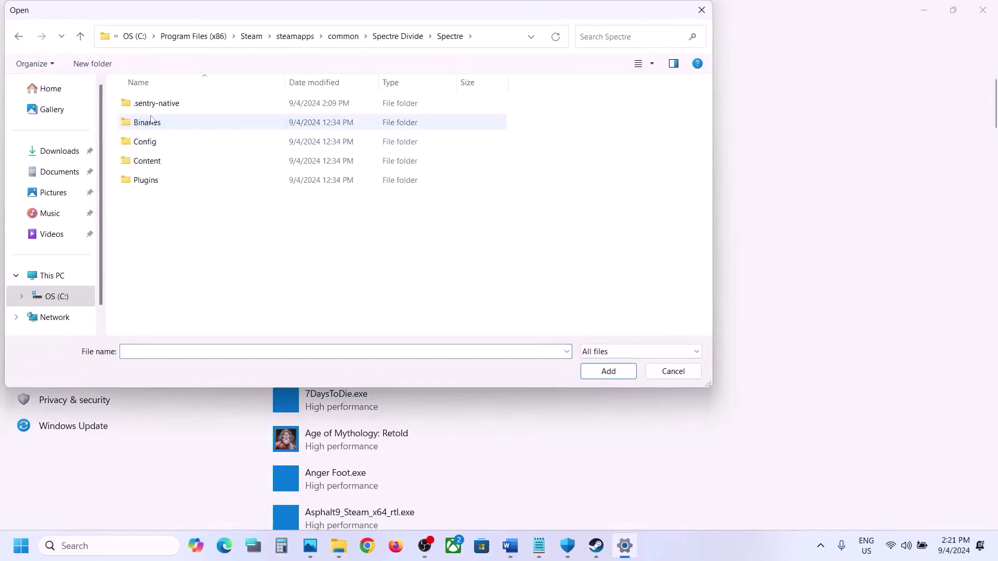
pyautogui.doubleClick(151, 123)
pyautogui.doubleClick(150, 104)
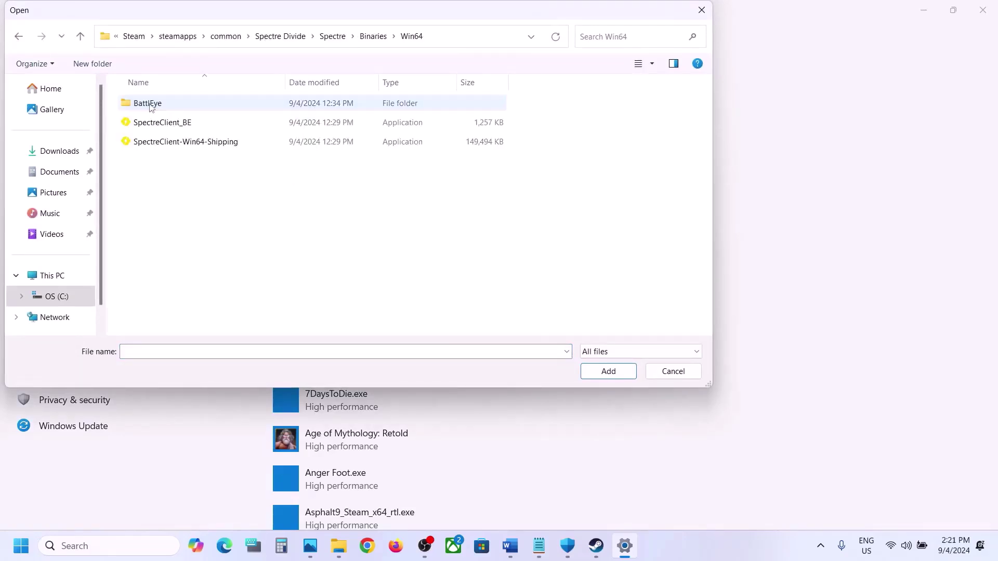
pyautogui.click(179, 123)
pyautogui.click(608, 371)
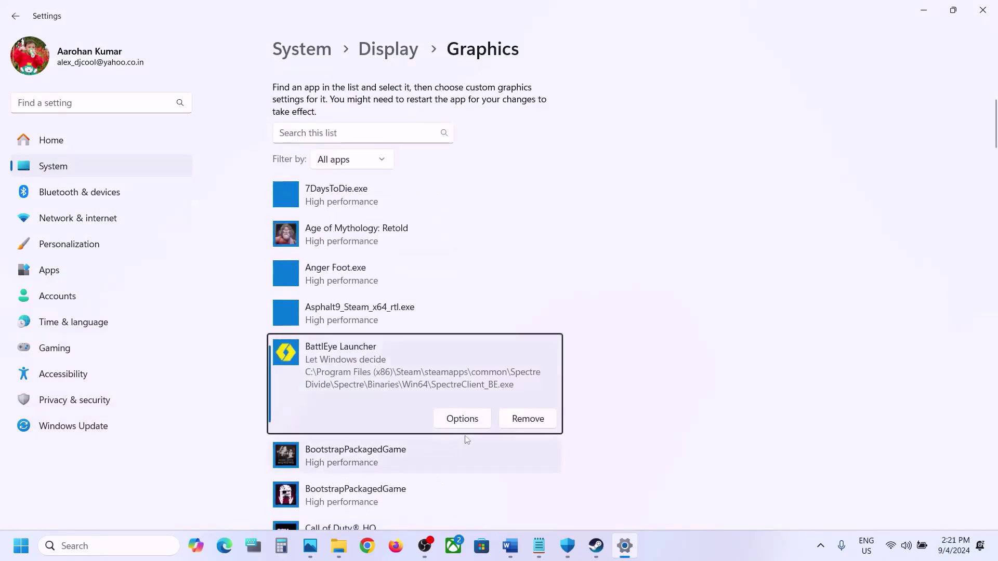
pyautogui.click(463, 420)
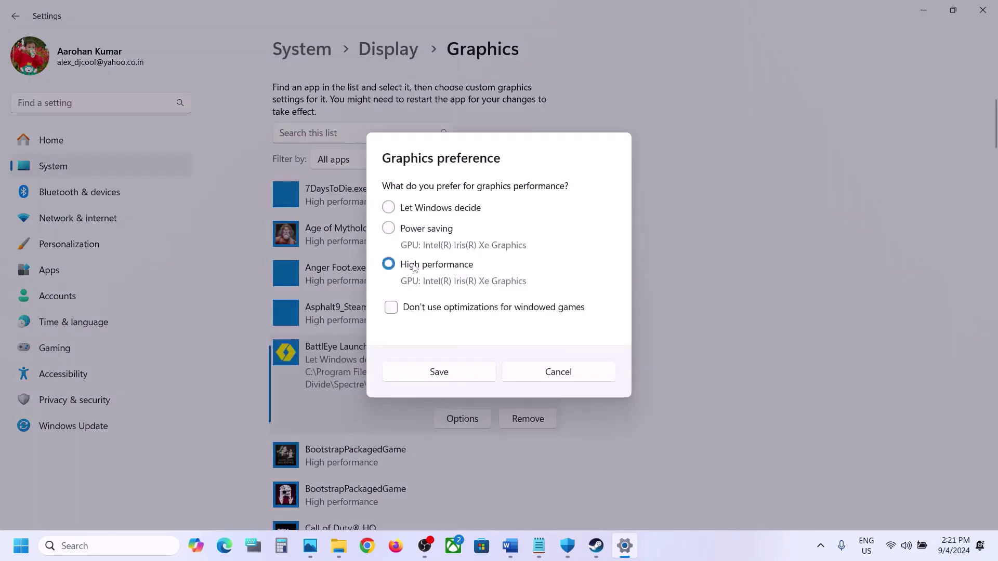
pyautogui.click(439, 372)
pyautogui.scroll(3, 464, 370)
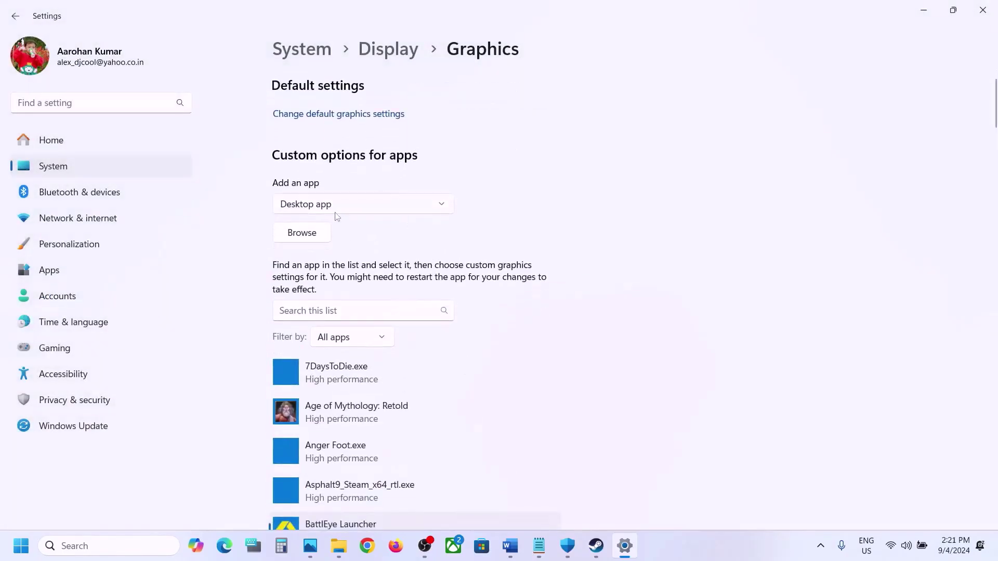
# Add SpectreClient-Win64-Shipping and save it as High performance
pyautogui.click(313, 239)
pyautogui.click(206, 142)
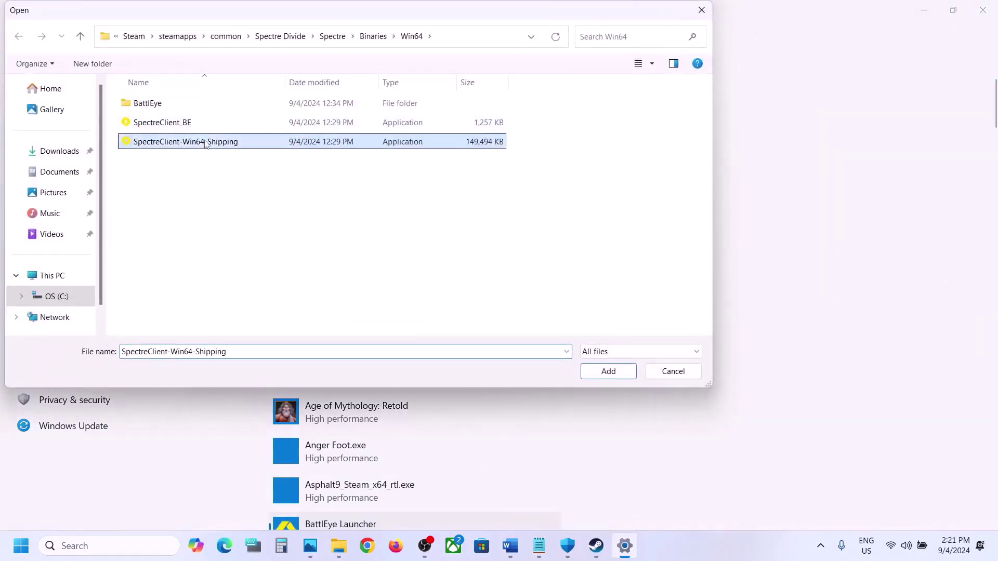
pyautogui.click(608, 371)
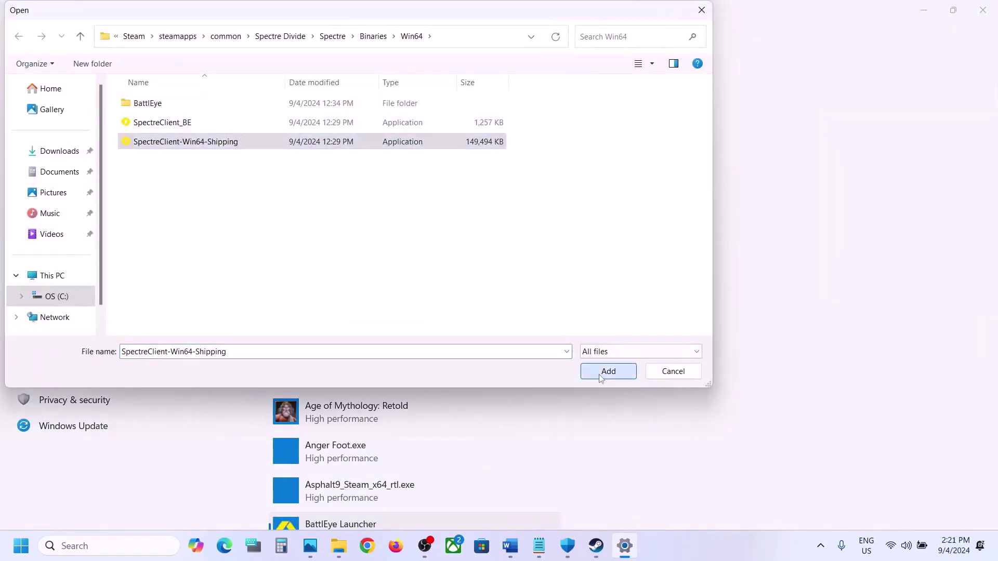
pyautogui.click(459, 453)
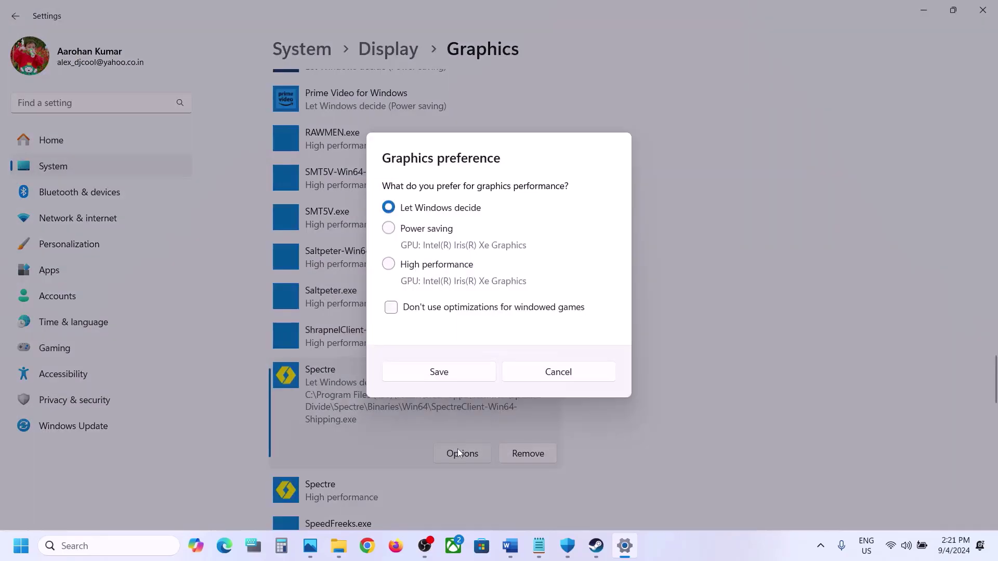
pyautogui.click(451, 379)
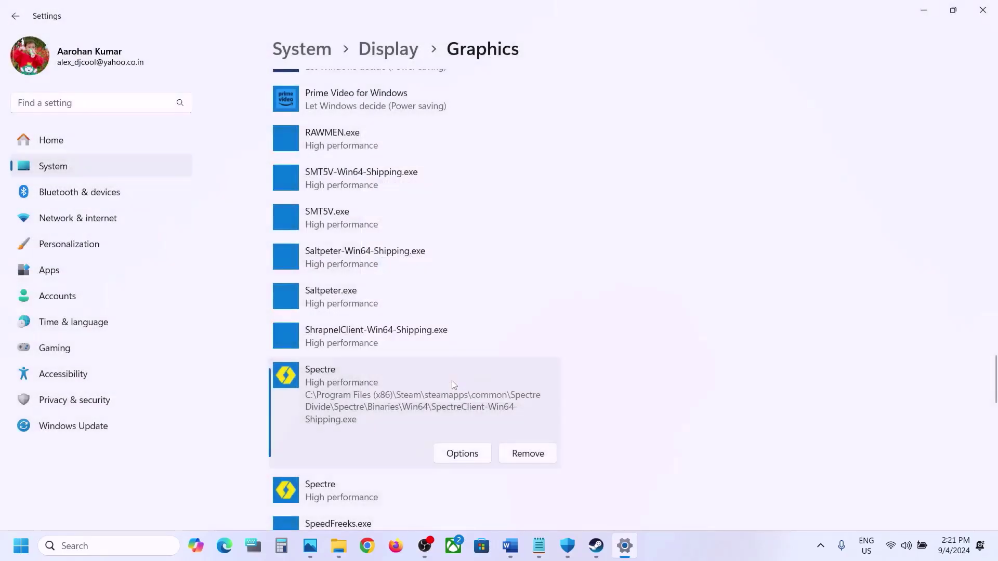
pyautogui.click(598, 554)
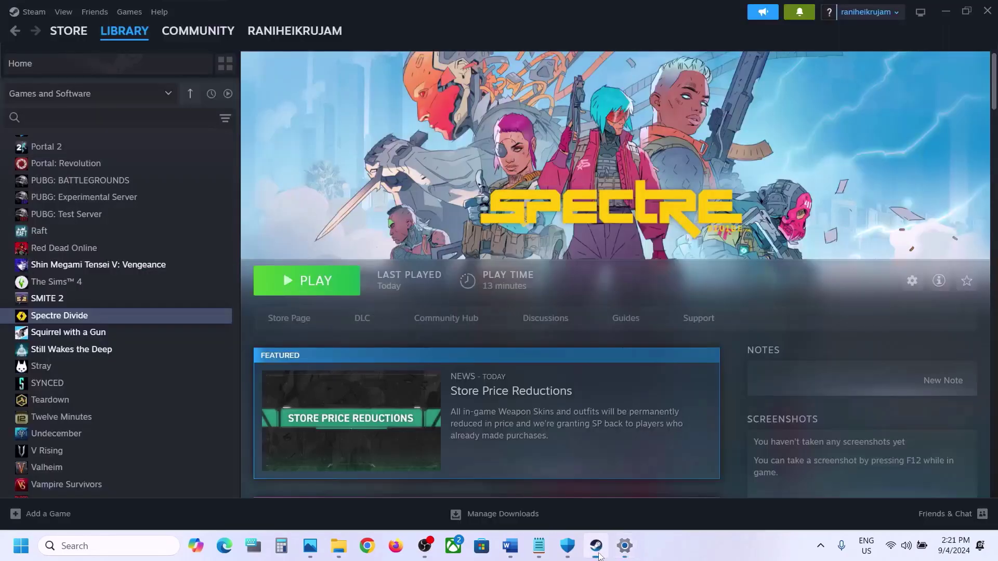
pyautogui.click(517, 543)
# Verify the integrity of Spectre Divide's game files in Steam
pyautogui.scroll(-3, 374, 213)
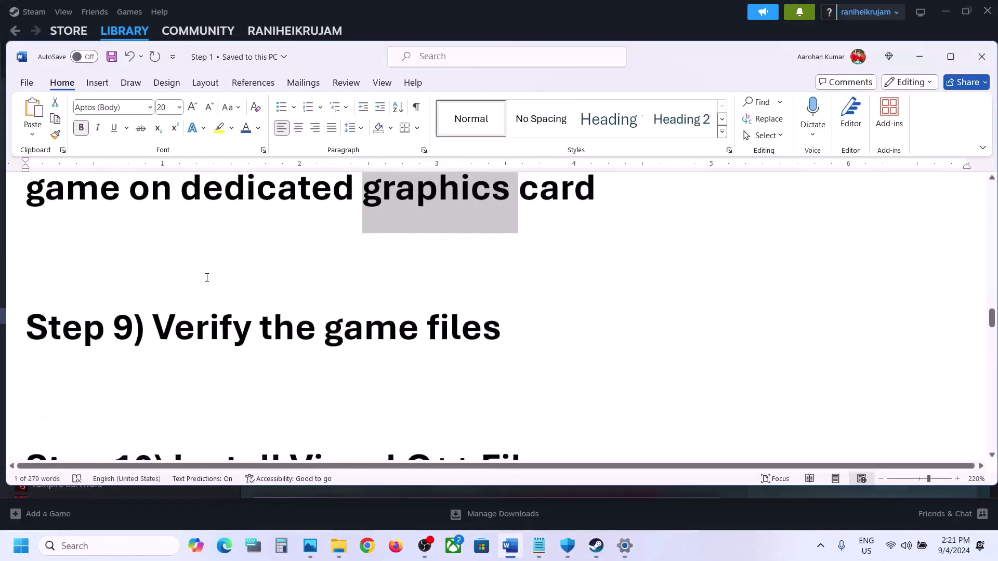
pyautogui.moveTo(200, 318); pyautogui.dragTo(501, 327)
pyautogui.click(597, 546)
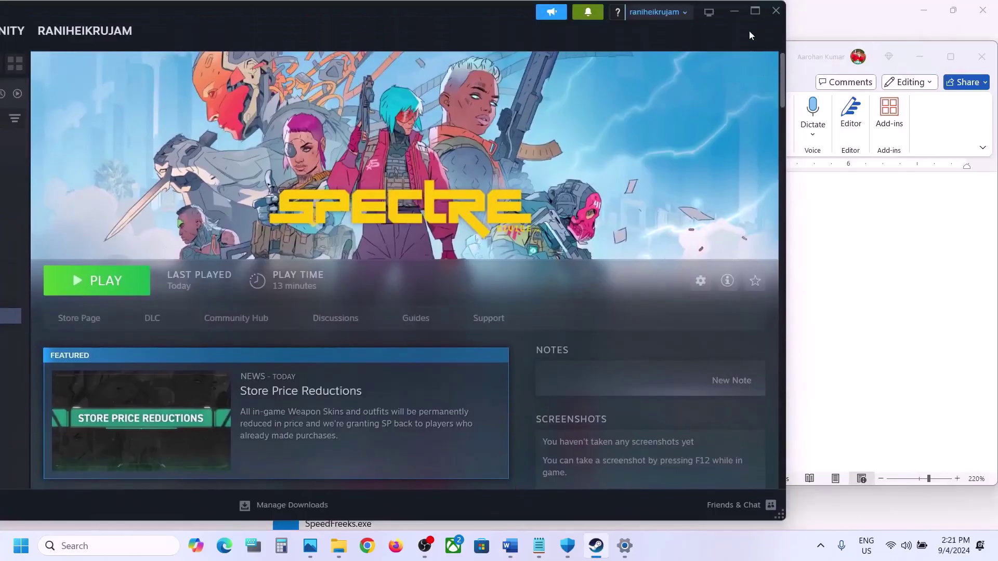
pyautogui.click(752, 18)
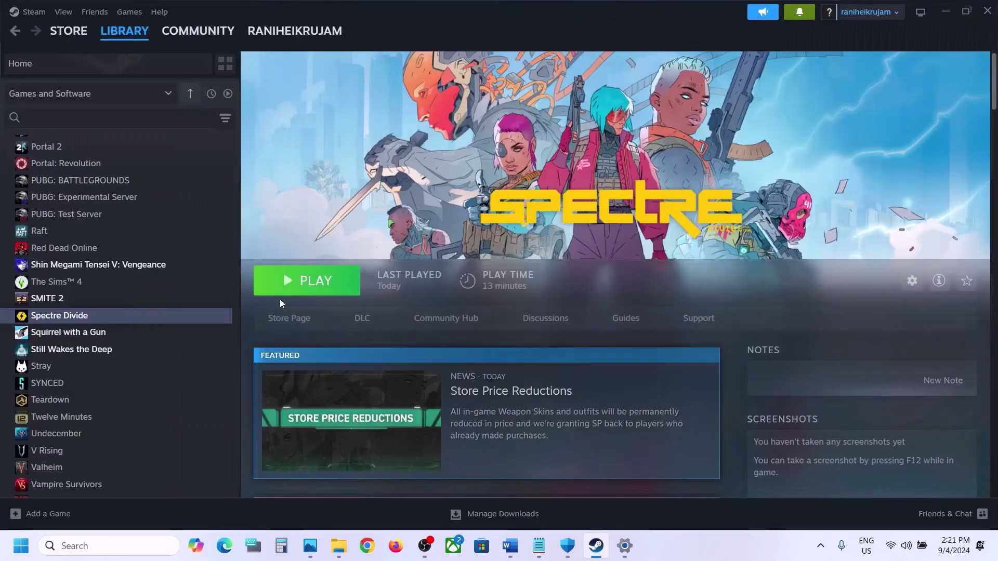
pyautogui.rightClick(179, 317)
pyautogui.click(213, 415)
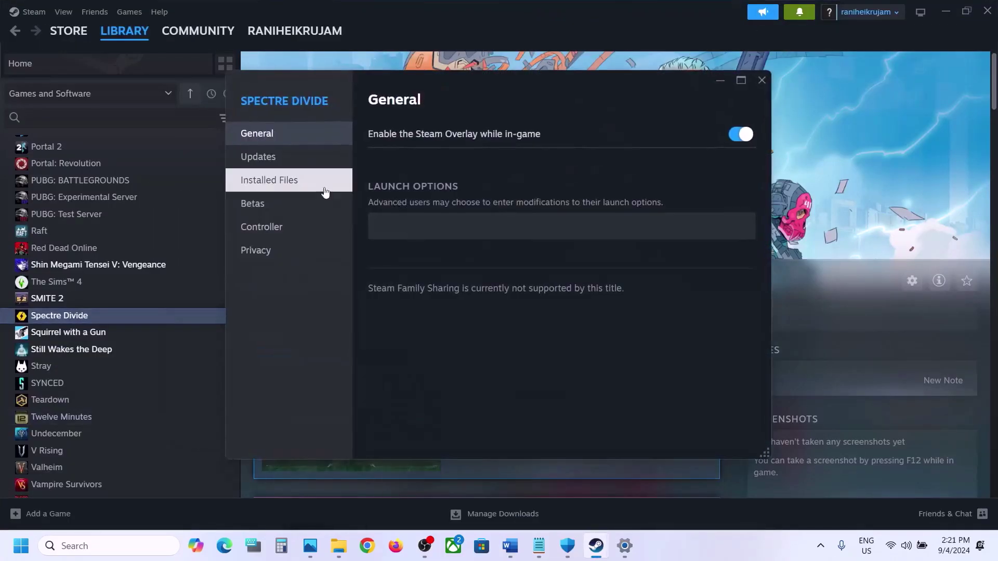
pyautogui.click(300, 186)
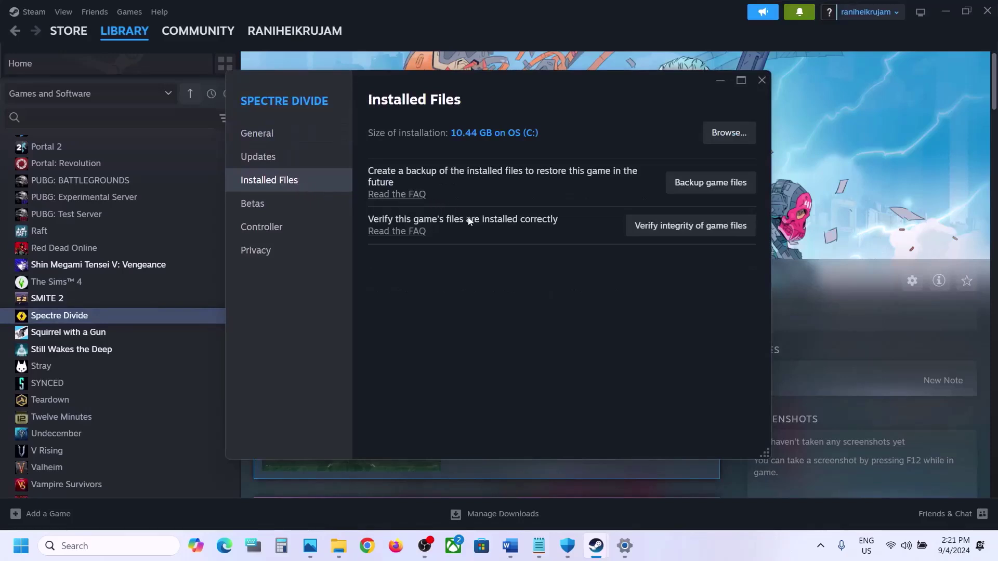
pyautogui.click(665, 232)
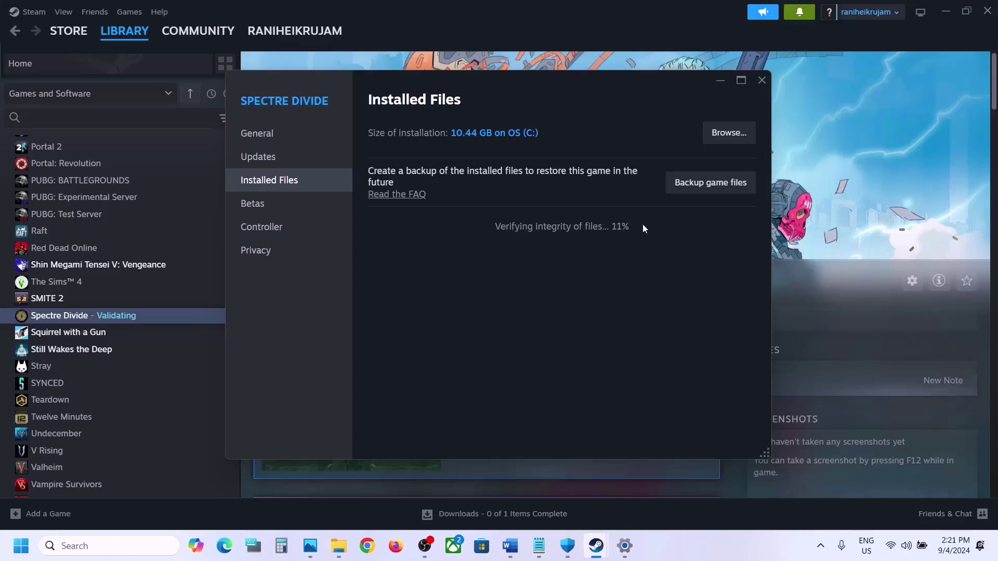
pyautogui.click(829, 144)
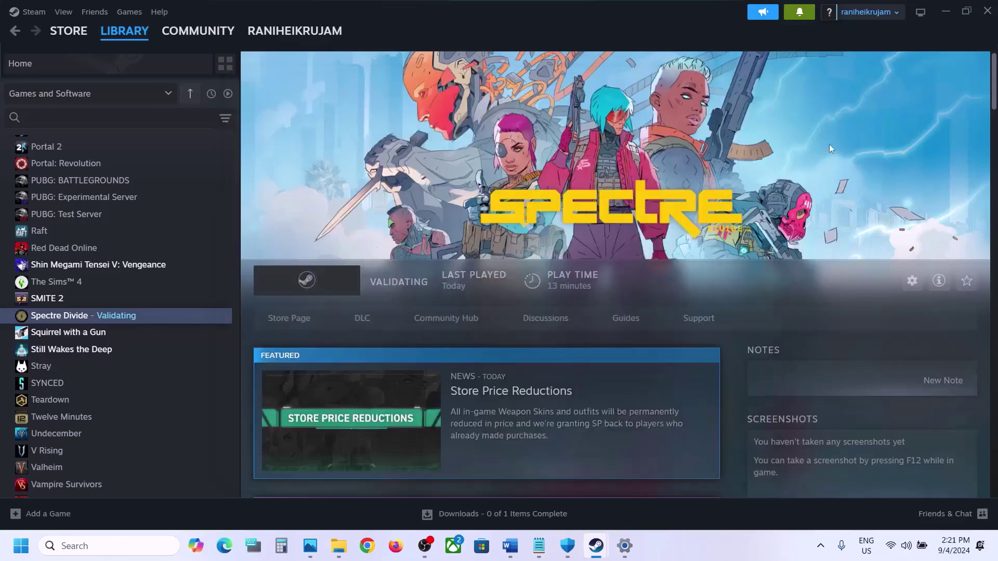
# Select Step 10's Visual C++ downloads link in Word and open a new Chrome tab
pyautogui.click(510, 546)
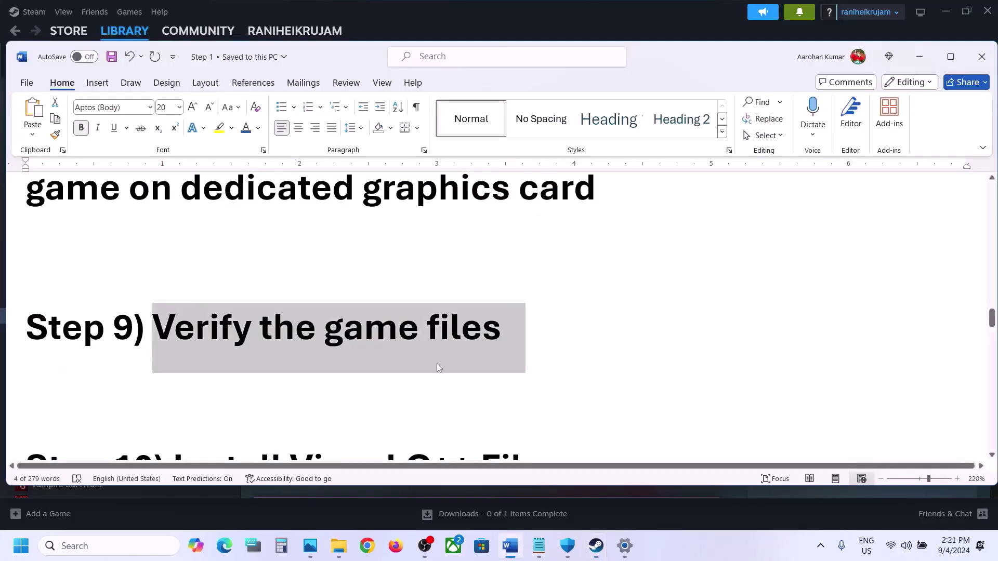
pyautogui.scroll(-5, 417, 363)
pyautogui.scroll(-2, 377, 369)
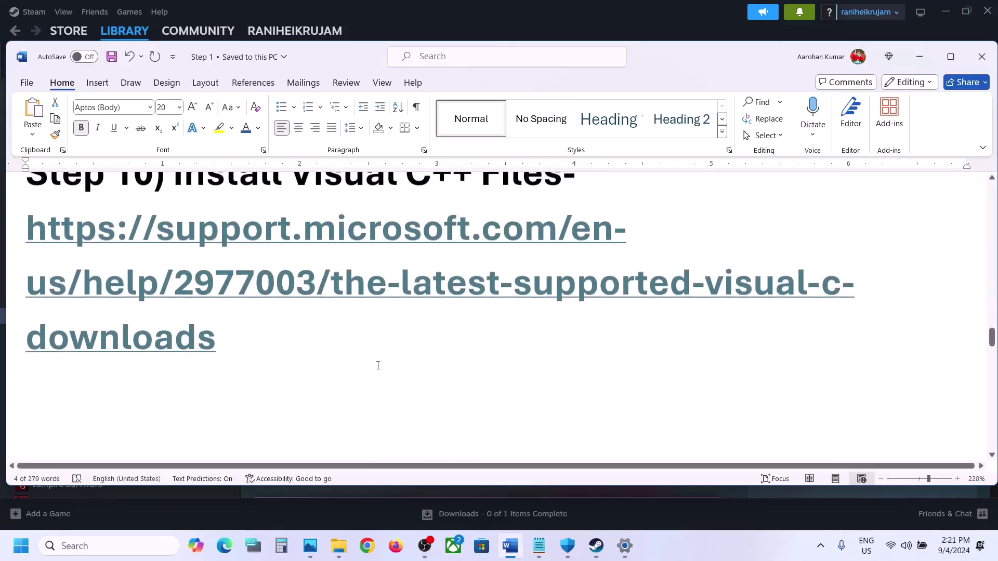
pyautogui.tripleClick(116, 295)
pyautogui.hotkey('ctrl', 'c')
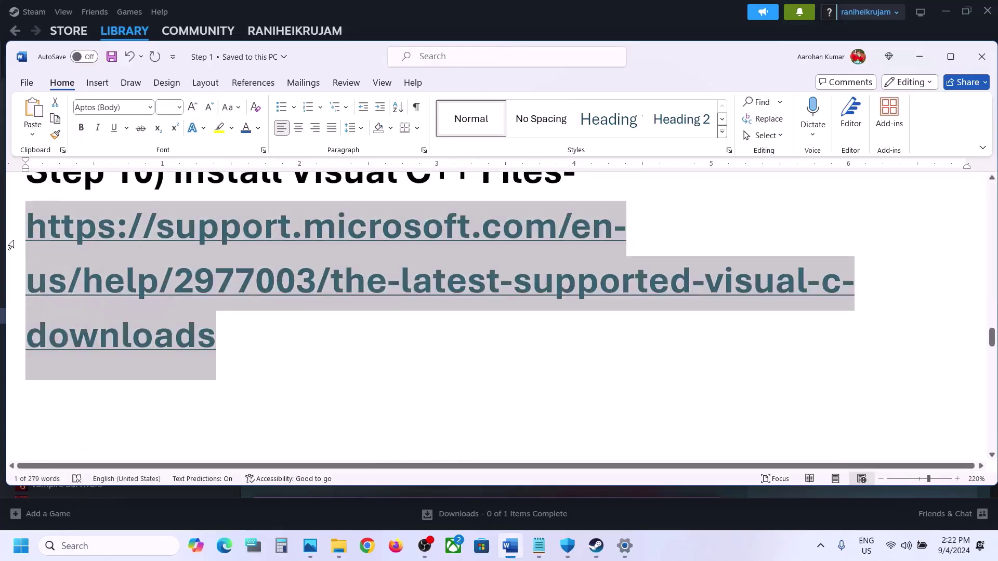
pyautogui.click(368, 546)
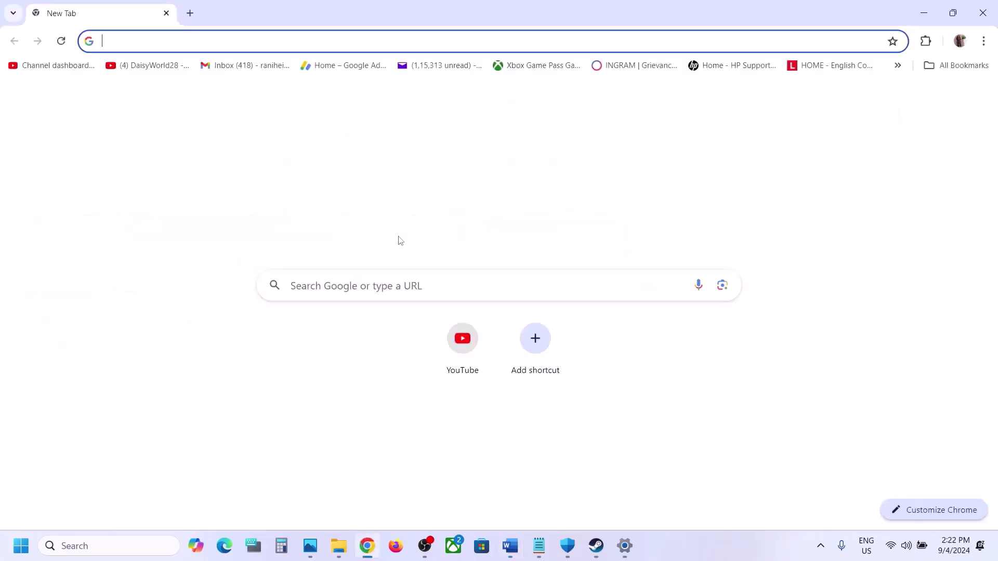
# Load the Visual C++ redistributable downloads page and find the x86 entry in the download table
pyautogui.hotkey('ctrl', 'v')
pyautogui.press('Return')
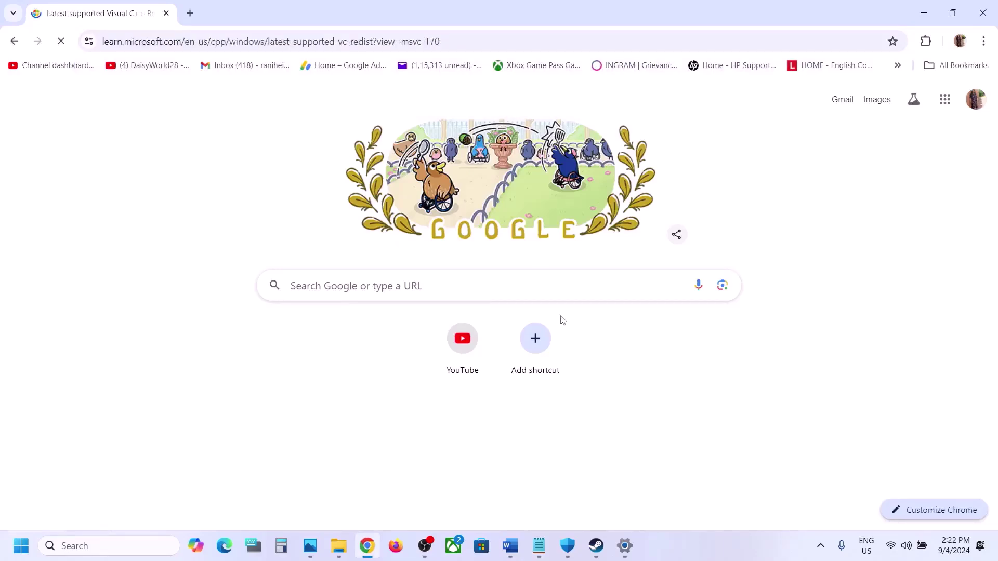
pyautogui.scroll(-6, 375, 308)
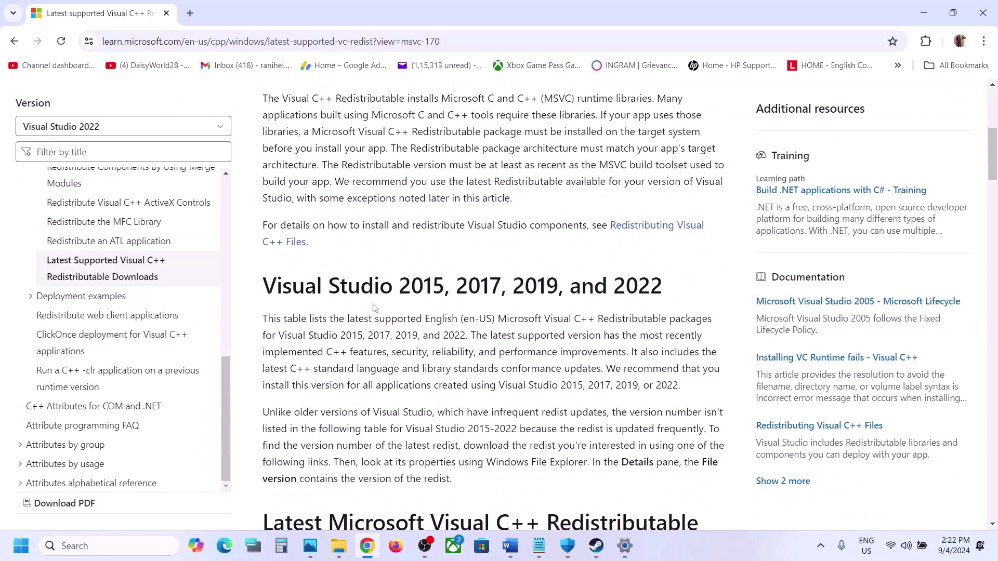
pyautogui.moveTo(345, 288); pyautogui.dragTo(629, 285)
pyautogui.scroll(-8, 623, 285)
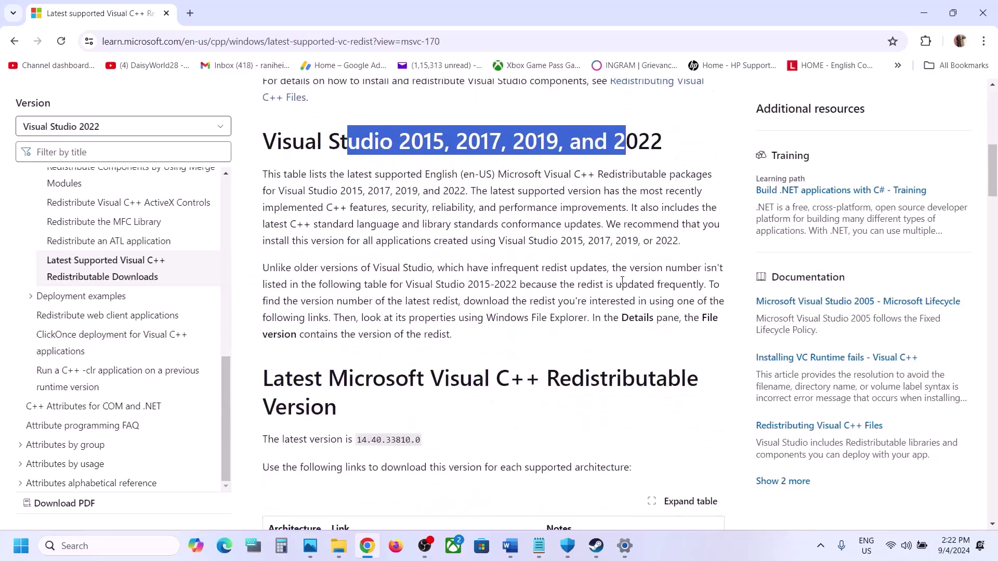
pyautogui.moveTo(282, 317); pyautogui.dragTo(280, 329)
pyautogui.doubleClick(281, 328)
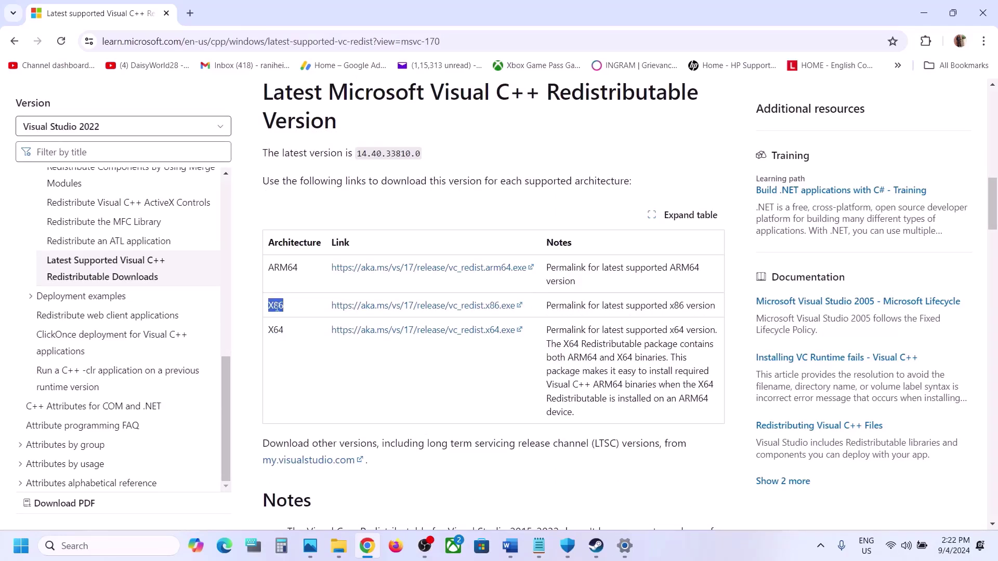
# Download and repair the x86 Visual C++ redistributable, which fails because a reboot is required
pyautogui.click(403, 307)
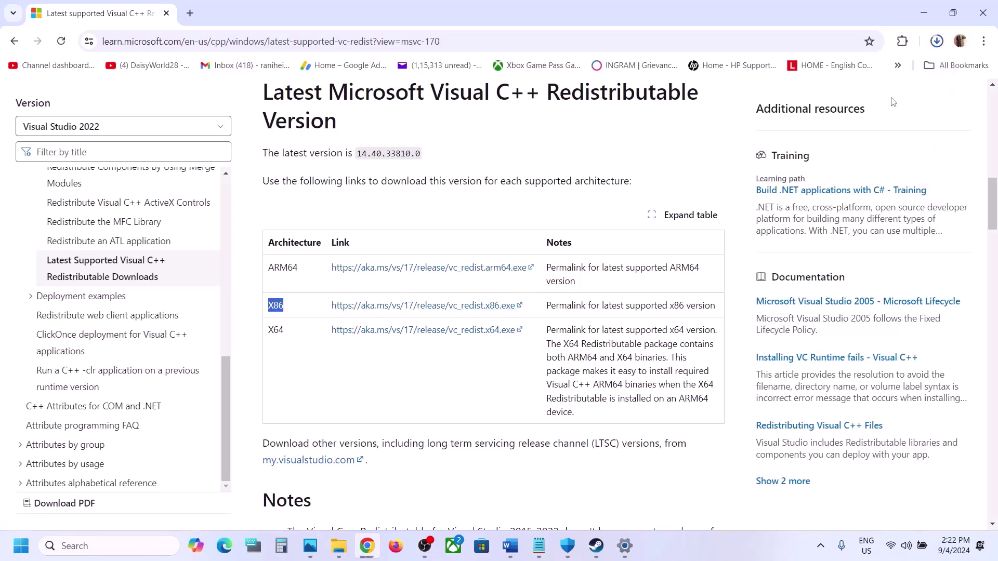
pyautogui.click(812, 73)
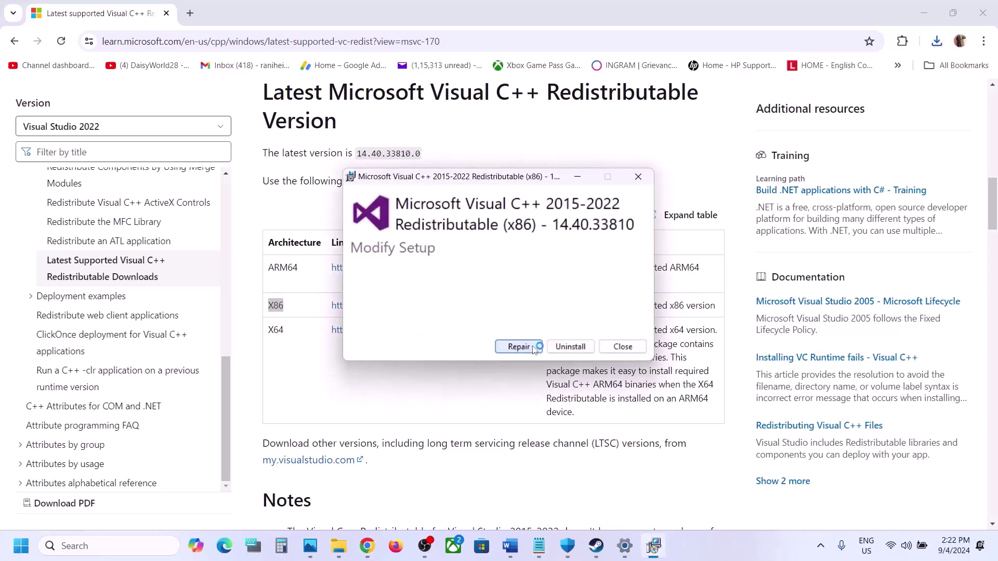
pyautogui.click(518, 347)
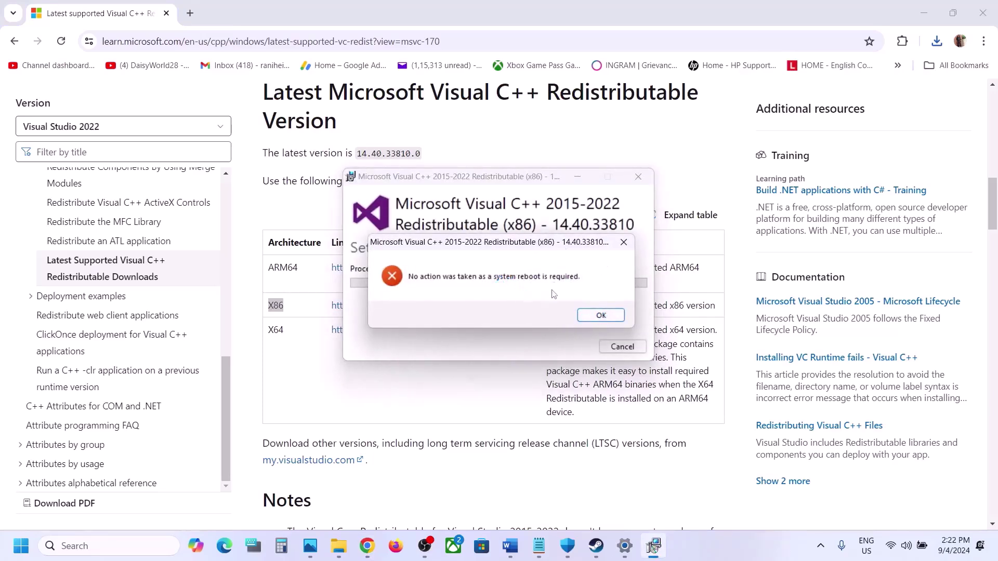
pyautogui.click(593, 316)
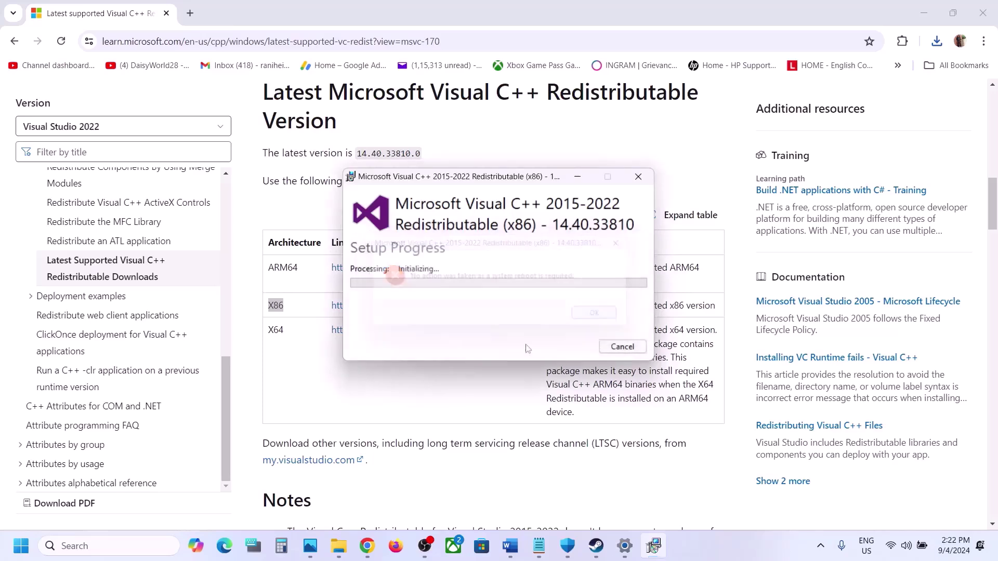
pyautogui.click(623, 346)
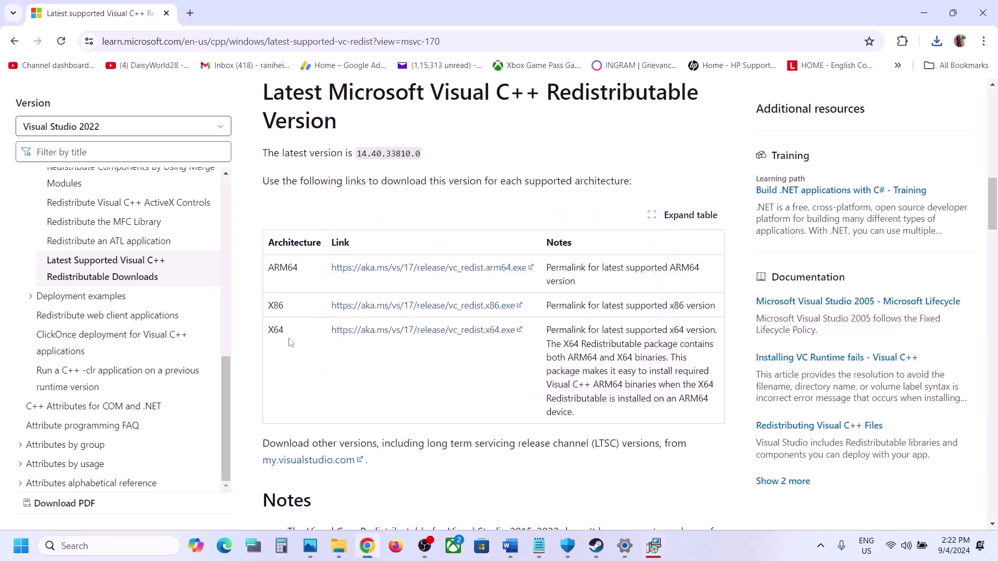
# Download and repair the x64 redistributable, which also fails, and show both failed setups side by side
pyautogui.click(367, 330)
pyautogui.click(476, 338)
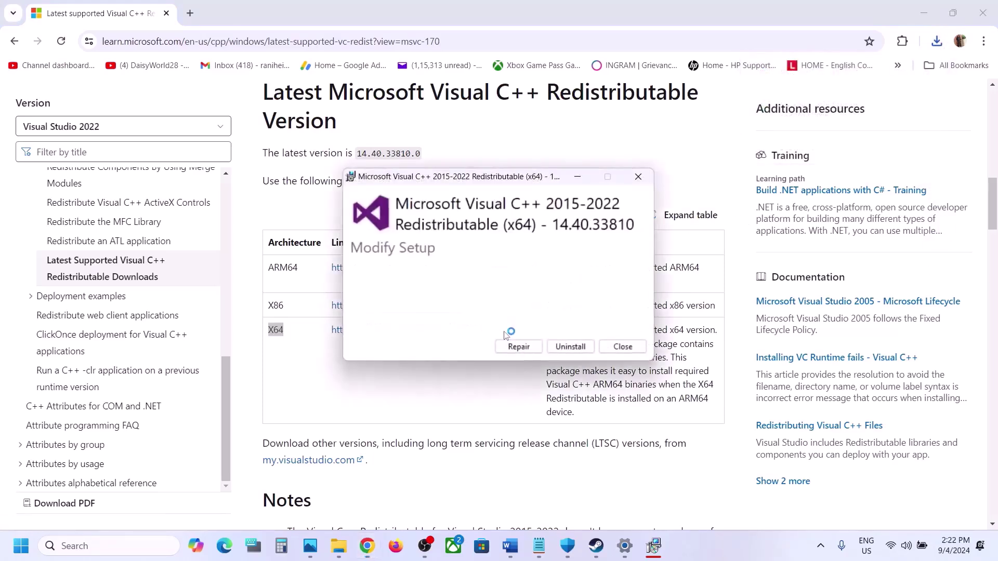
pyautogui.click(514, 345)
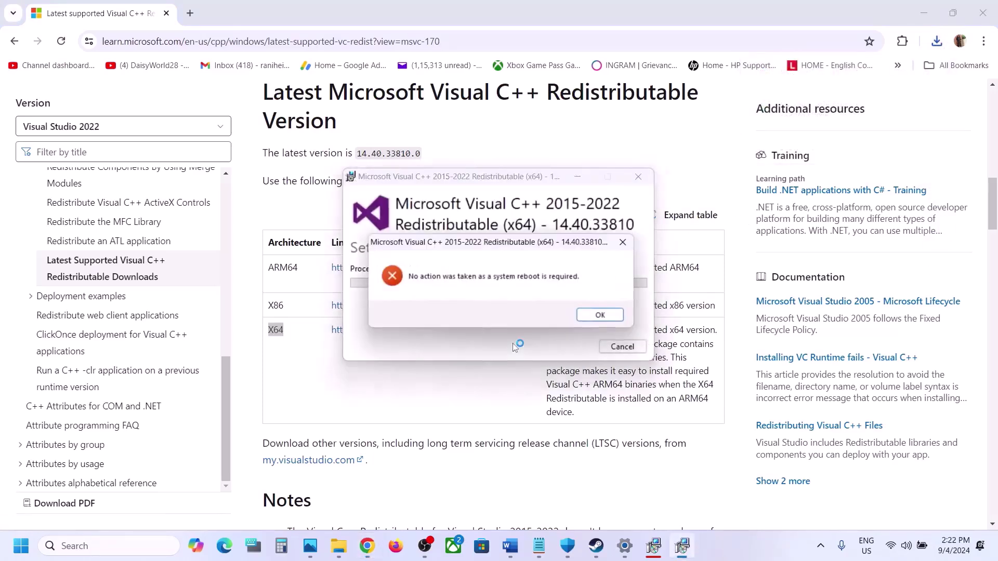
pyautogui.click(619, 317)
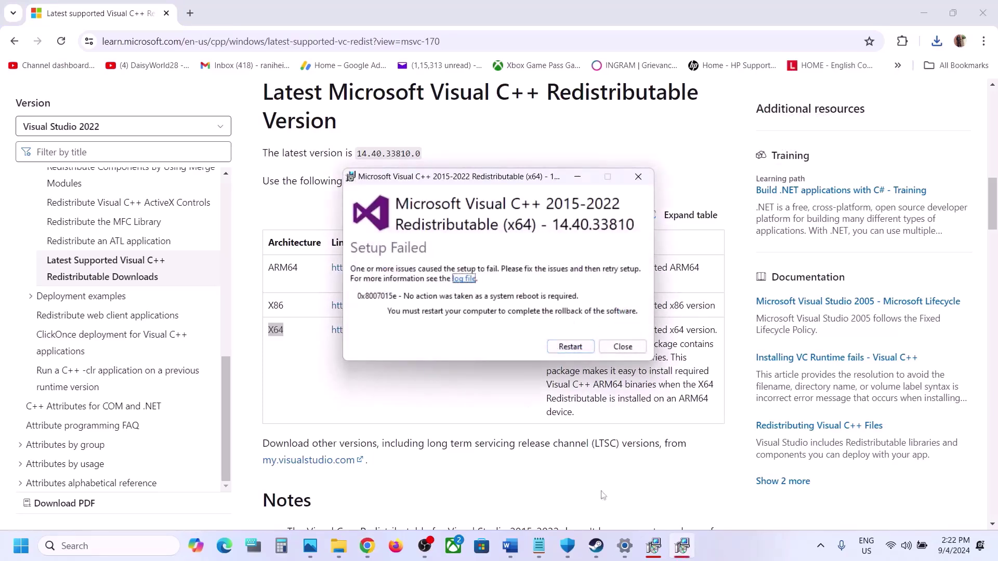
pyautogui.click(650, 551)
pyautogui.moveTo(521, 180); pyautogui.dragTo(299, 286)
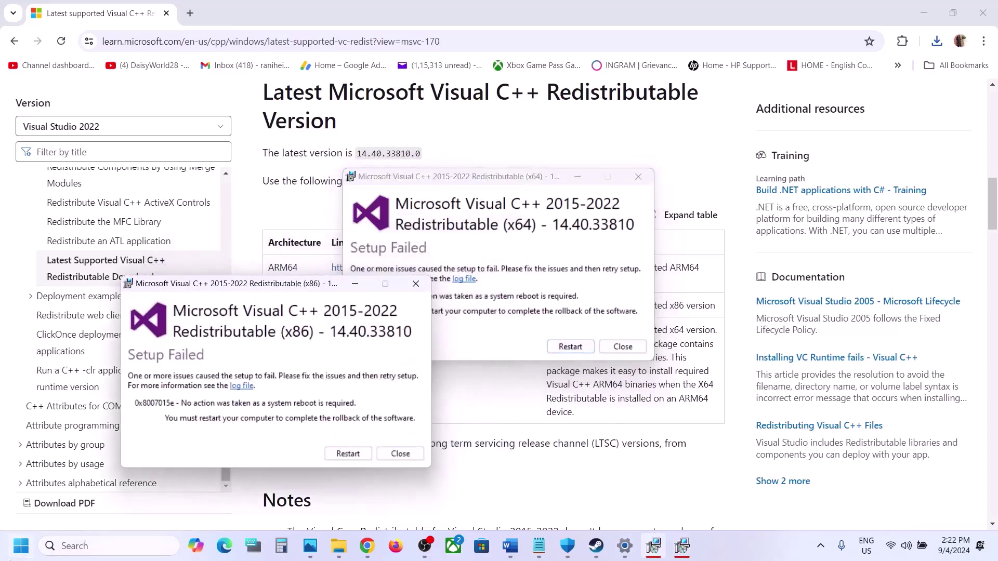
# Look at the Start menu restart options without restarting, then return to the Steam library
pyautogui.click(21, 546)
pyautogui.click(381, 502)
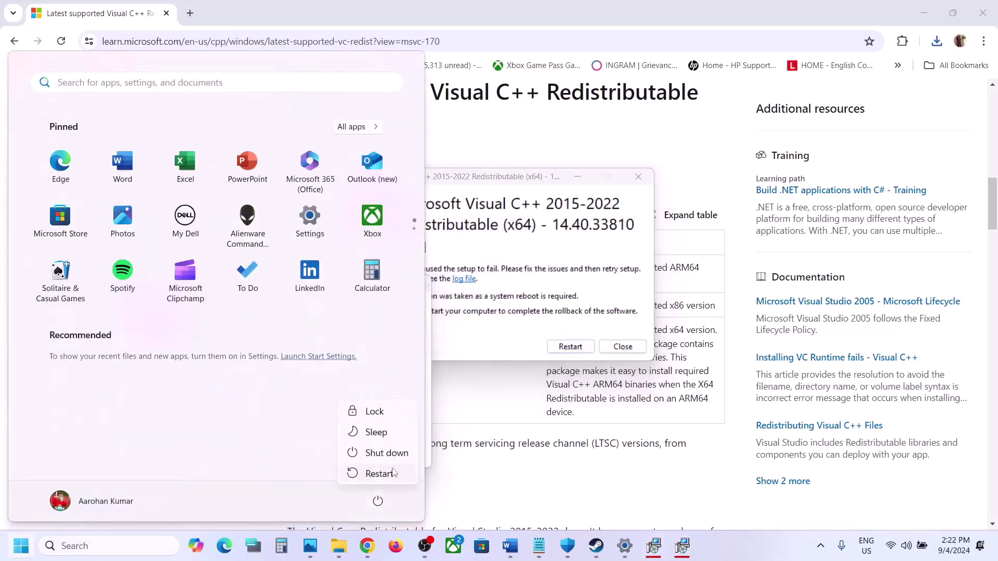
pyautogui.press('Escape')
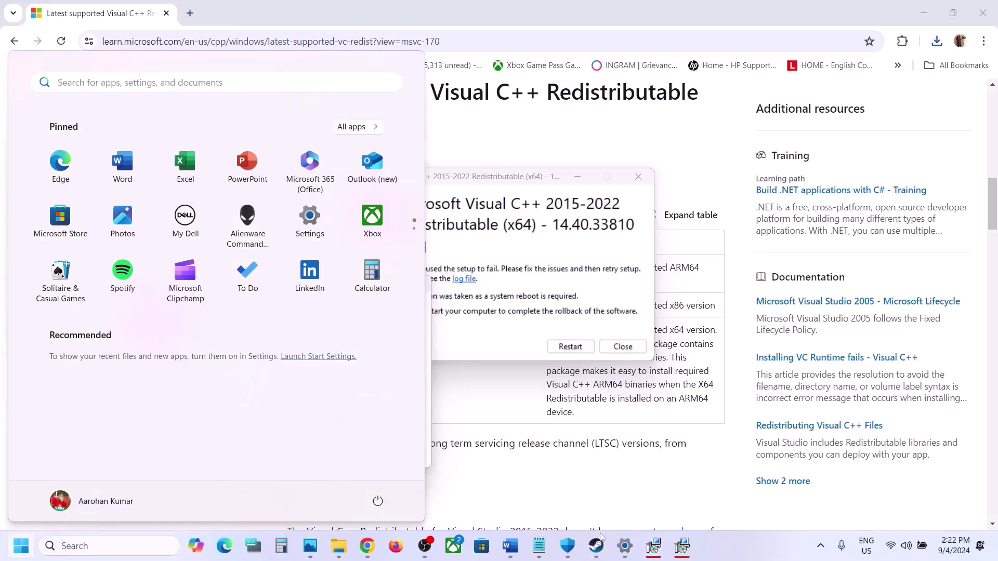
pyautogui.click(598, 545)
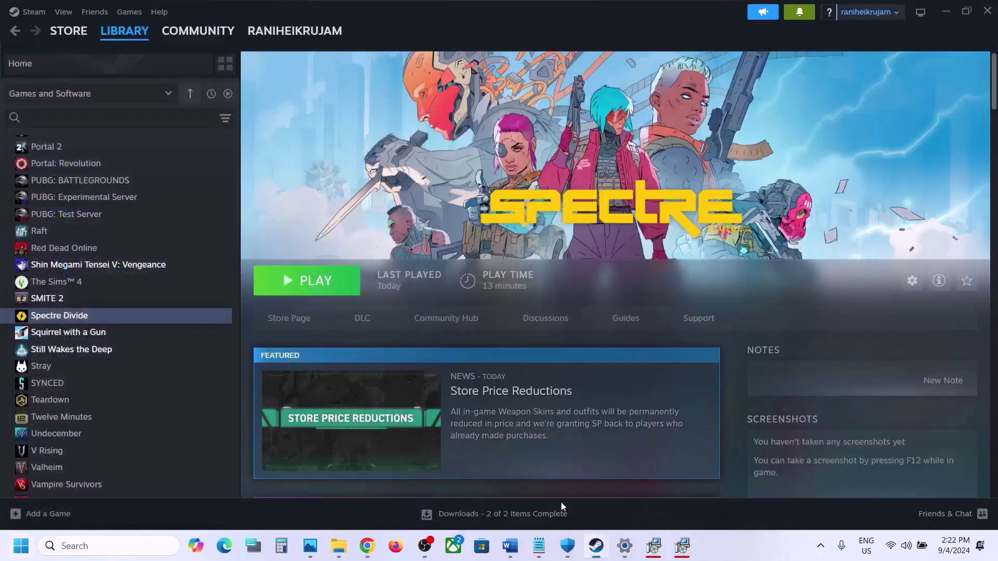
# Find the Update Windows step in the Word guide and start a Windows Update check in Settings
pyautogui.click(511, 546)
pyautogui.scroll(-5, 419, 339)
pyautogui.scroll(2, 419, 338)
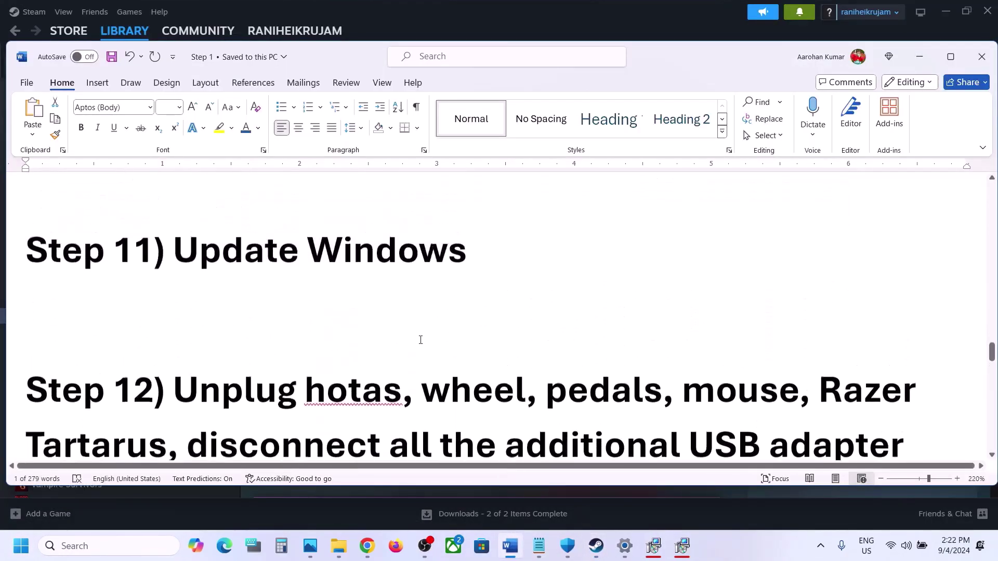
pyautogui.moveTo(223, 251); pyautogui.dragTo(399, 251)
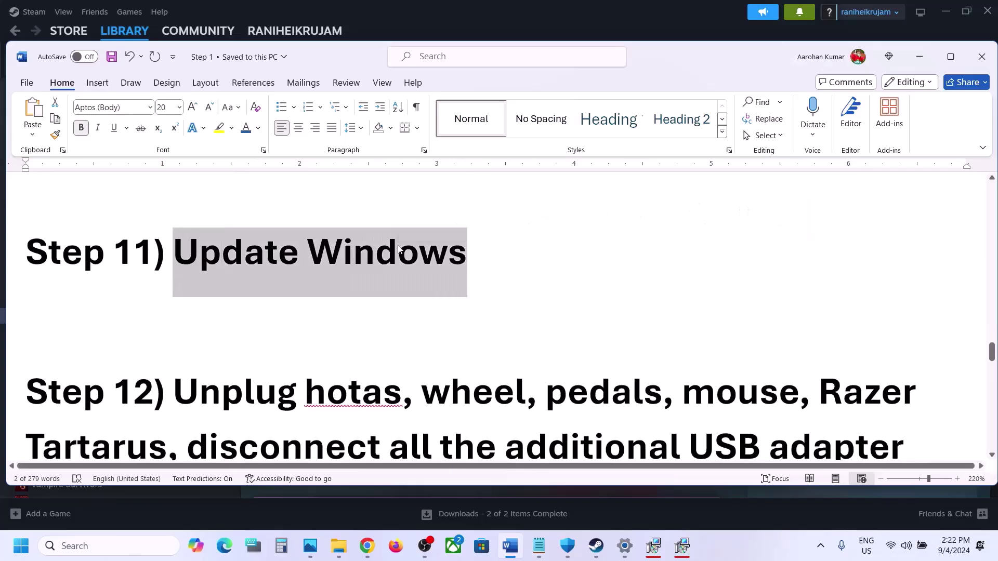
pyautogui.hotkey('alt', 'Tab')
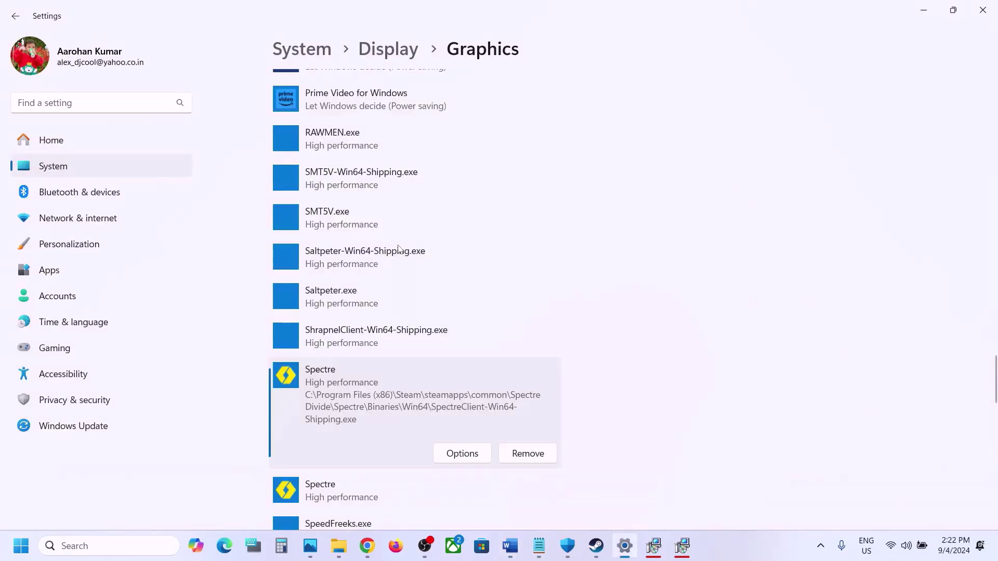
pyautogui.click(106, 424)
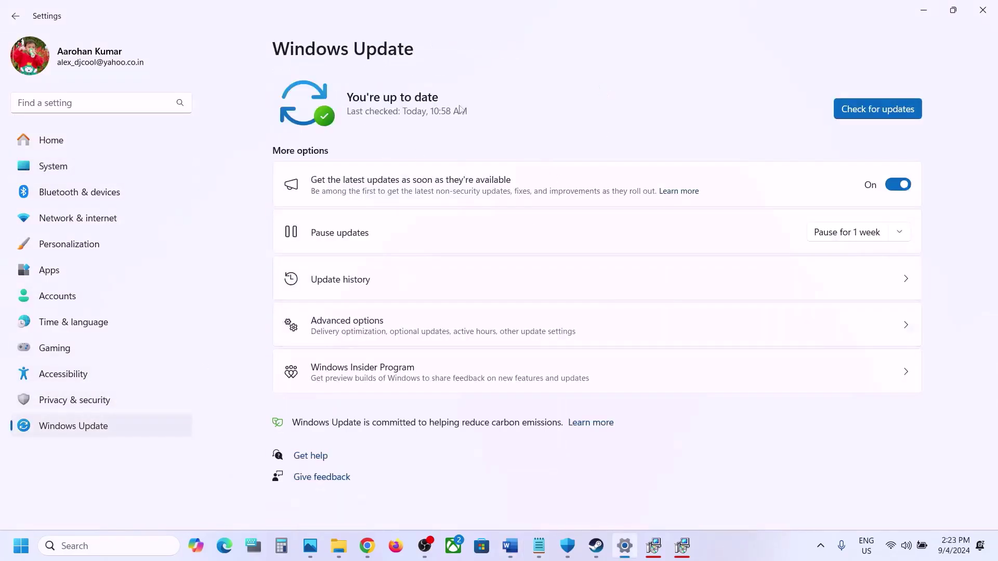
pyautogui.click(880, 108)
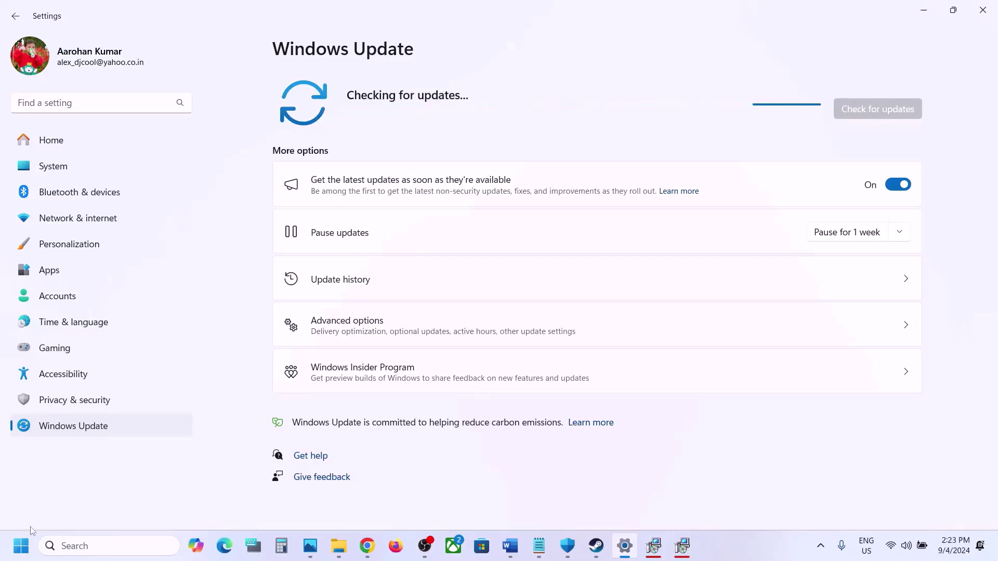
# Open and close the Start power options, then bring the Word guide back to the front
pyautogui.click(22, 545)
pyautogui.click(378, 501)
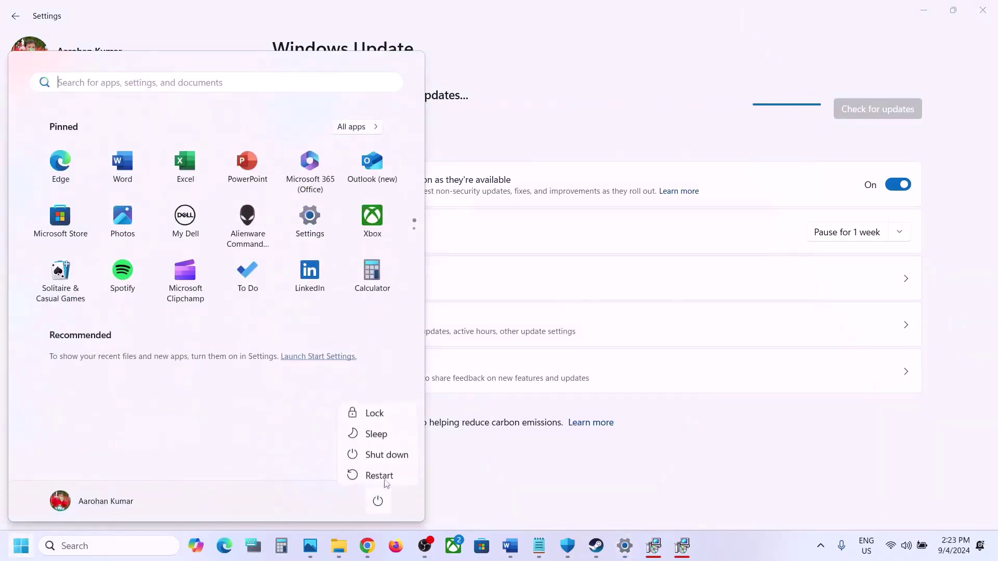
pyautogui.click(535, 490)
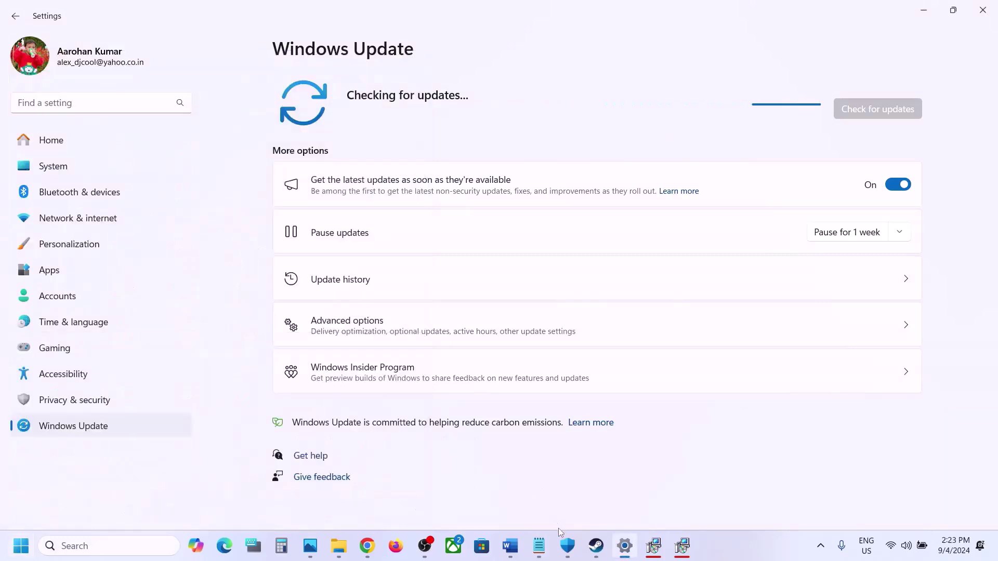
pyautogui.click(510, 545)
# Read Step 12 on unplugging devices, controllers and extra monitors, down to 'Disable overlay'
pyautogui.scroll(-2, 410, 321)
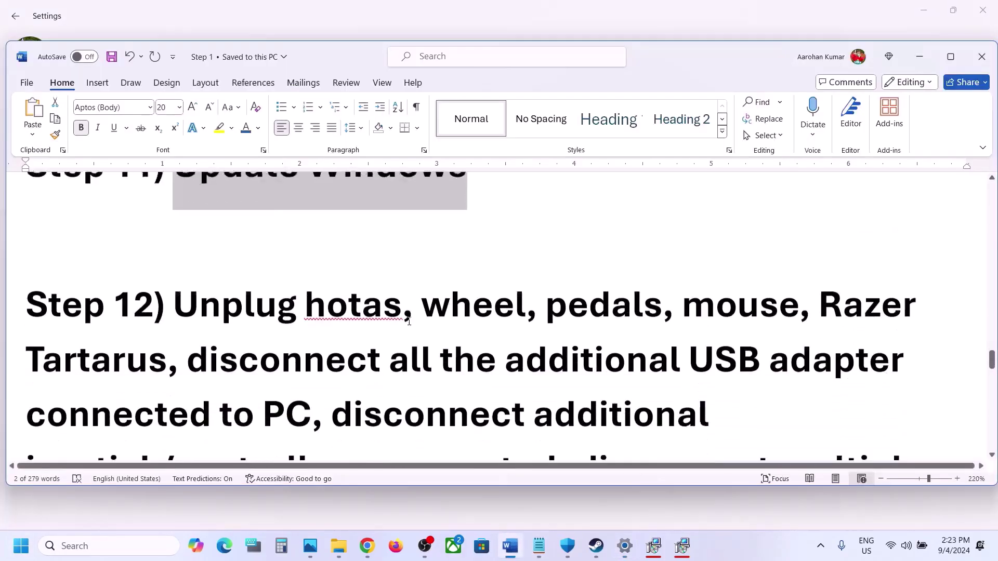
pyautogui.scroll(-1, 409, 321)
pyautogui.moveTo(186, 244); pyautogui.dragTo(312, 359)
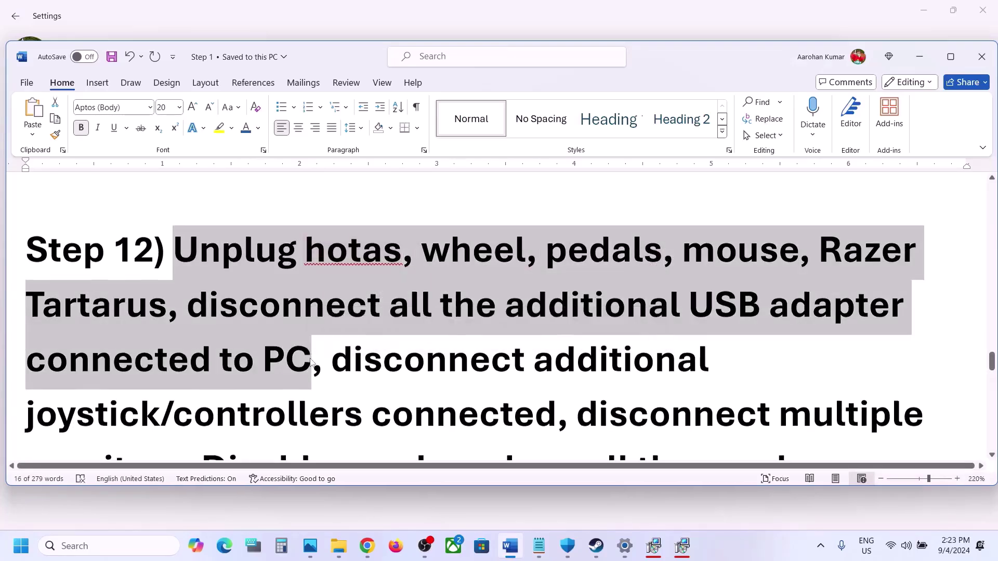
pyautogui.scroll(-1, 311, 359)
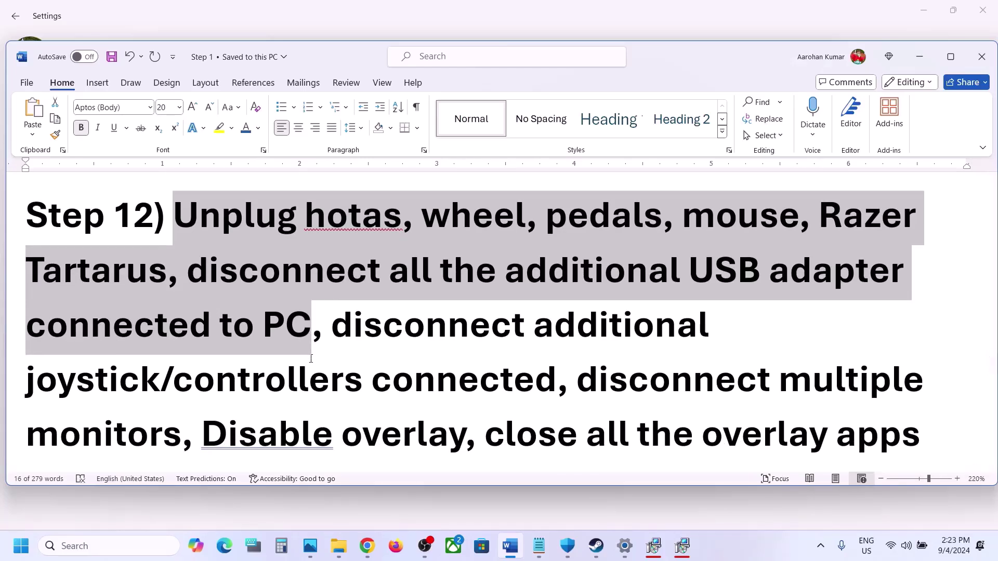
pyautogui.moveTo(330, 332); pyautogui.dragTo(558, 383)
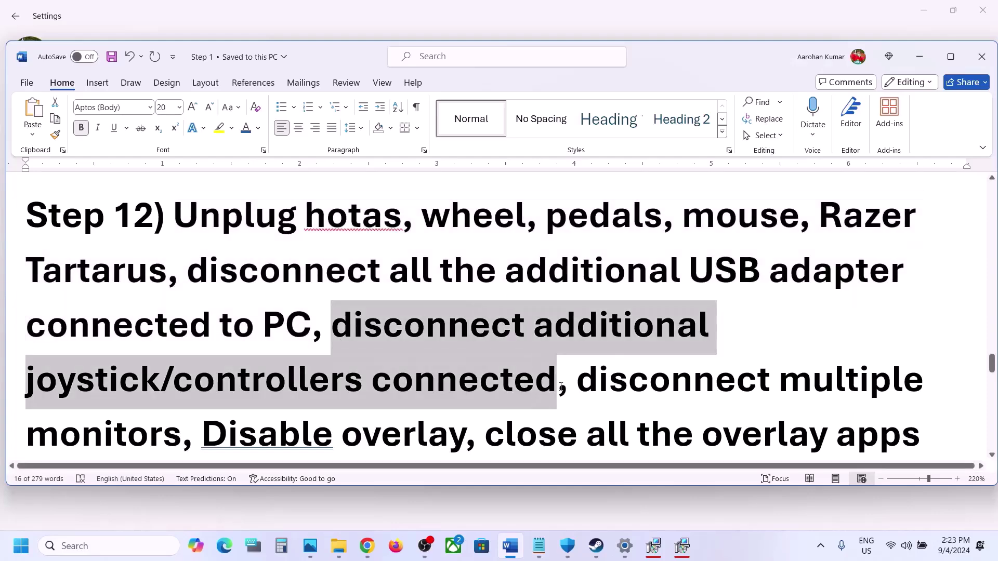
pyautogui.scroll(-1, 602, 287)
pyautogui.moveTo(590, 285); pyautogui.dragTo(163, 342)
pyautogui.moveTo(229, 344); pyautogui.dragTo(465, 342)
# Turn off 'Enable the Steam Overlay while in-game' in Spectre Divide's Steam properties, then return to Word
pyautogui.click(596, 546)
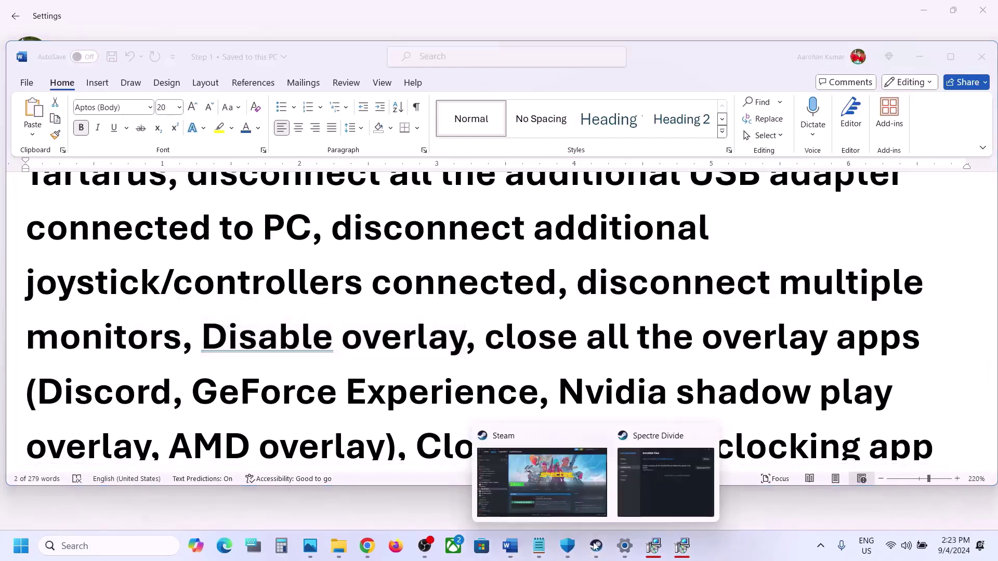
pyautogui.click(562, 488)
pyautogui.rightClick(125, 319)
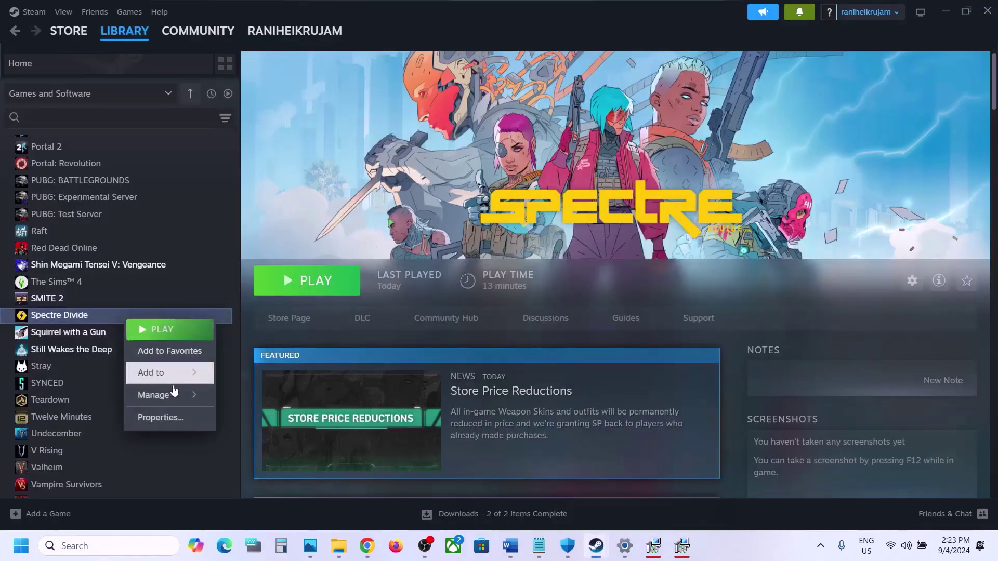
pyautogui.click(171, 419)
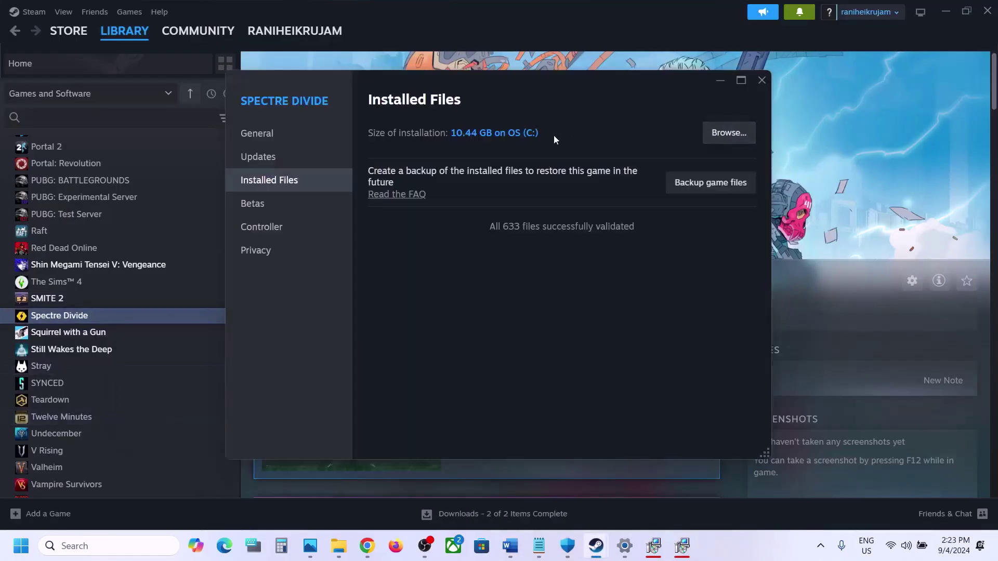
pyautogui.click(276, 136)
pyautogui.click(733, 140)
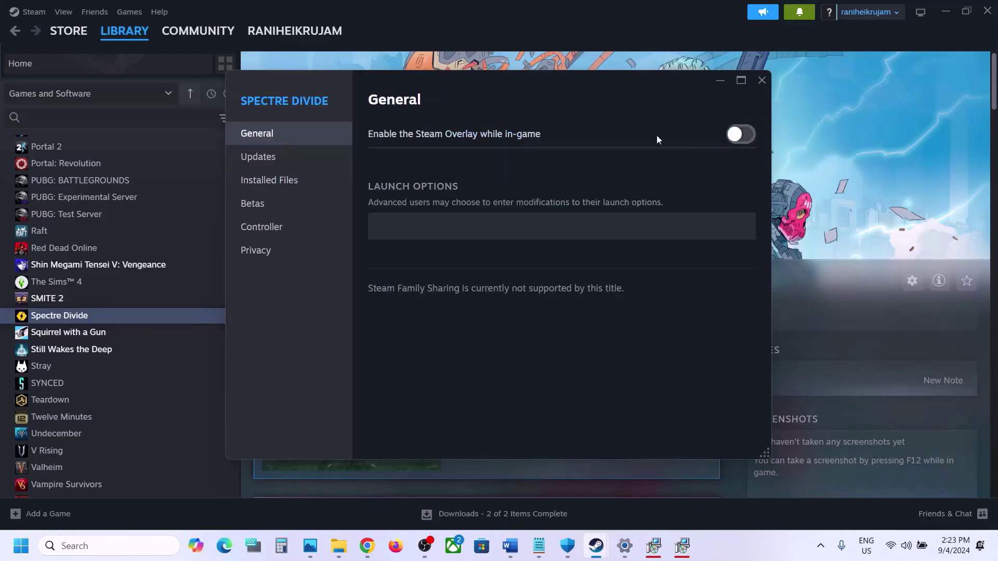
pyautogui.click(760, 82)
pyautogui.click(515, 544)
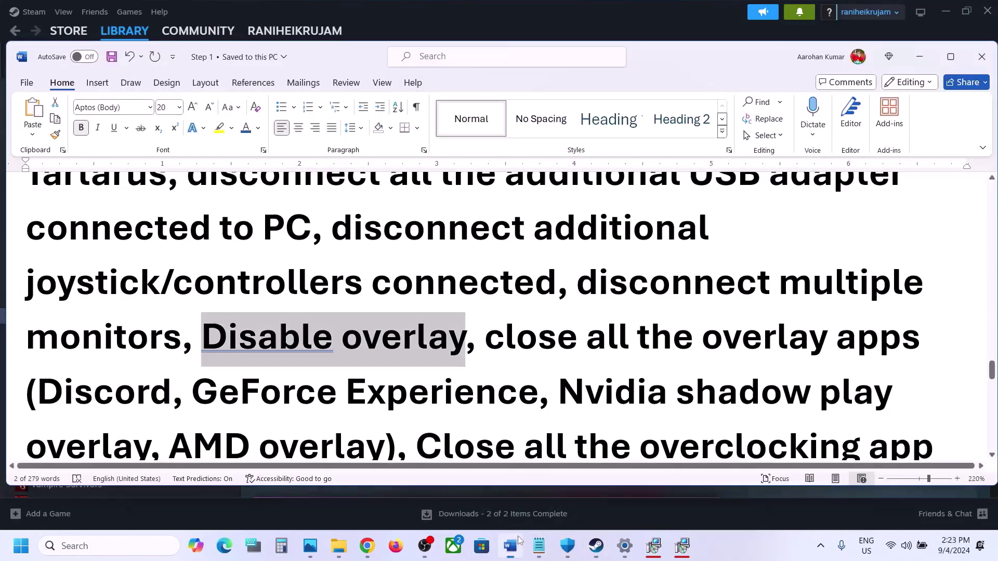
# Highlight the advice on closing overlay apps like GeForce Experience and overclocking tools like RivaTuner
pyautogui.moveTo(100, 388); pyautogui.dragTo(540, 395)
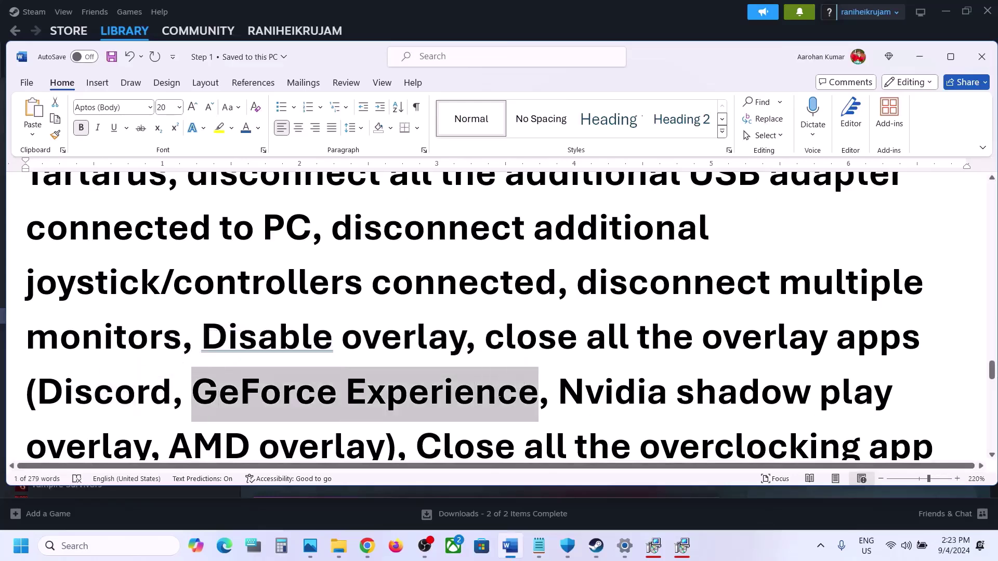
pyautogui.moveTo(501, 333); pyautogui.dragTo(388, 426)
pyautogui.scroll(-3, 388, 427)
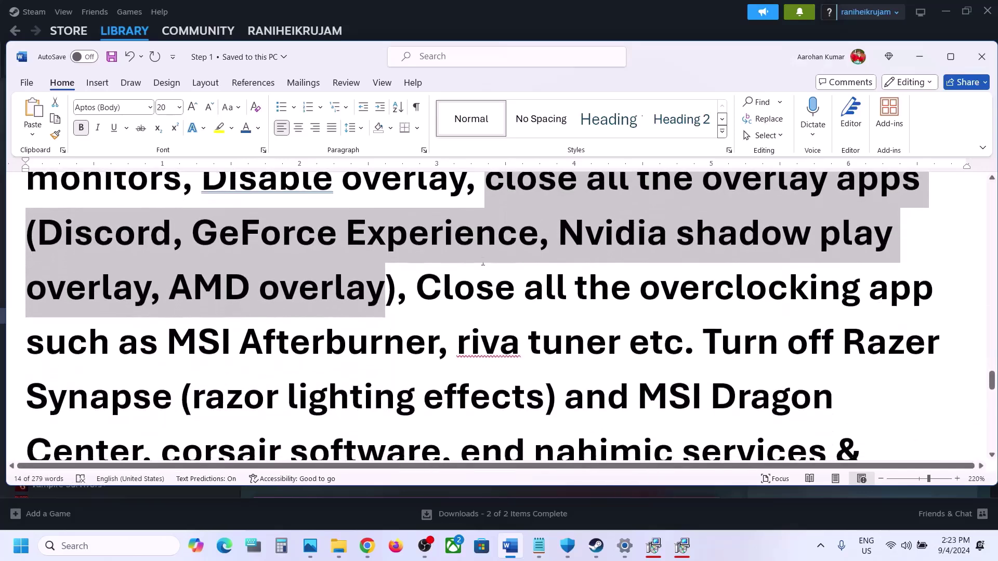
pyautogui.moveTo(489, 286); pyautogui.dragTo(622, 347)
pyautogui.click(624, 347)
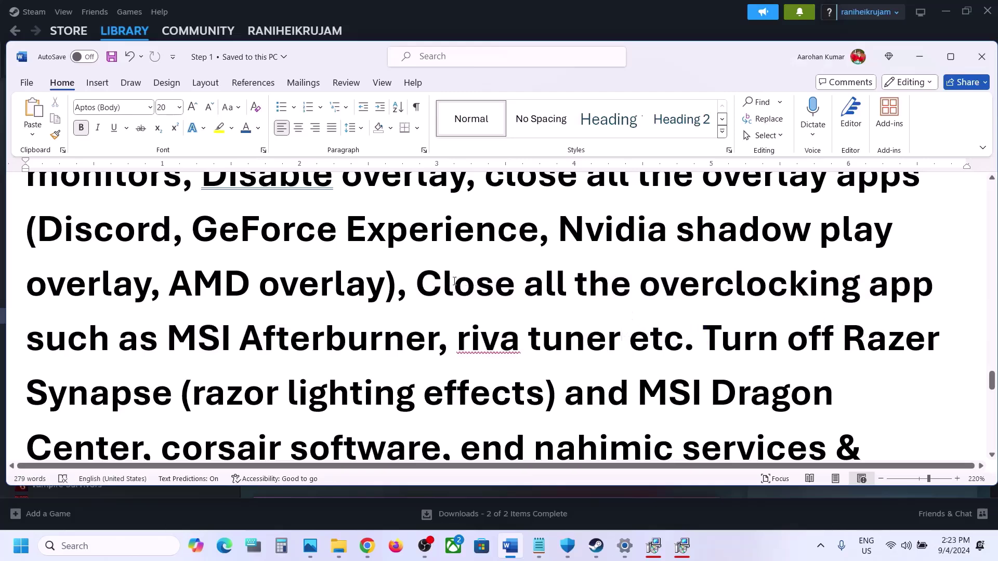
pyautogui.keyDown('shift'); pyautogui.click(872, 313); pyautogui.keyUp('shift')
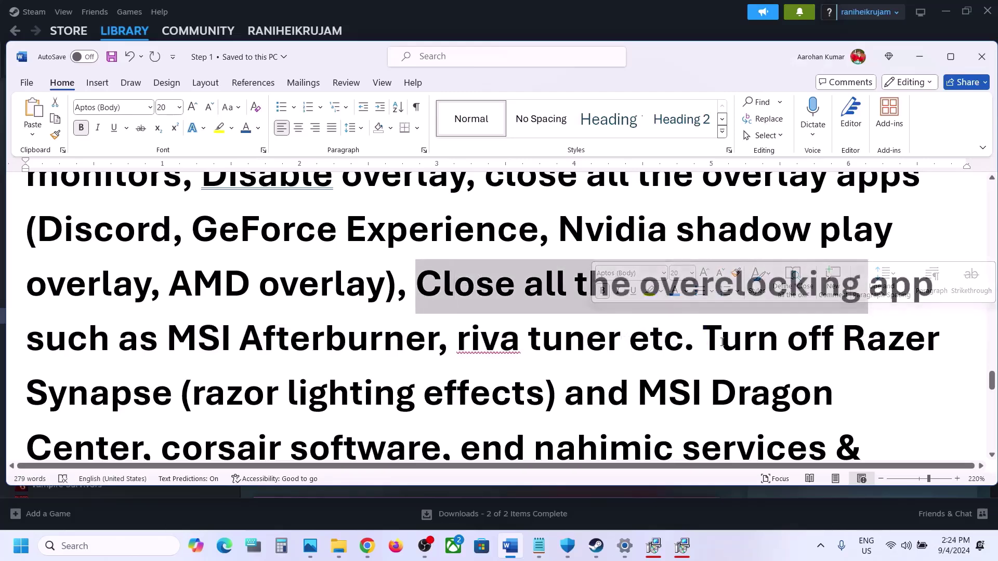
# Read past the advice on closing browsers and third-party apps, down to the Step 13 virtual memory instructions
pyautogui.scroll(-3, 710, 228)
pyautogui.moveTo(707, 225); pyautogui.dragTo(629, 382)
pyautogui.scroll(-1, 609, 379)
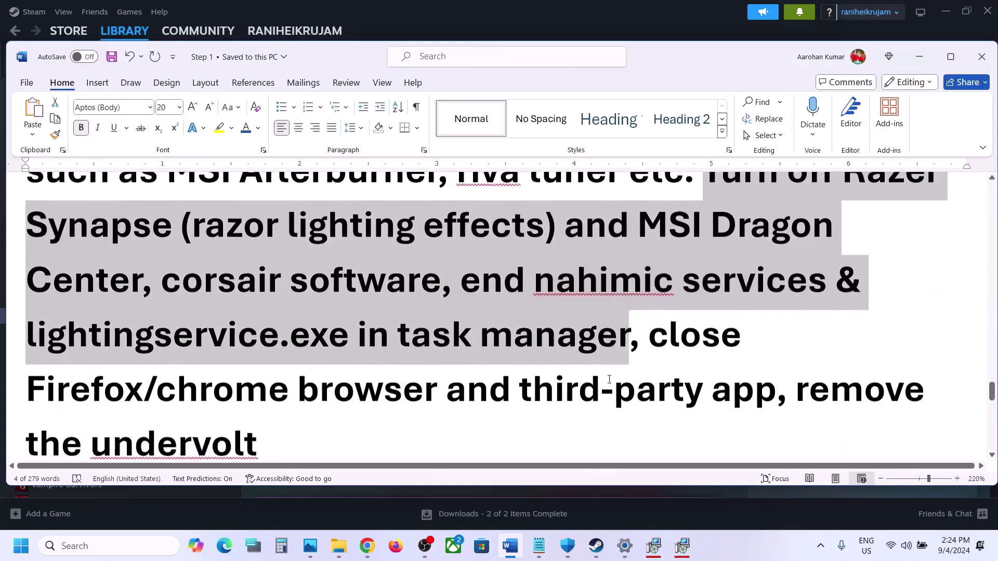
pyautogui.moveTo(650, 334); pyautogui.dragTo(714, 378)
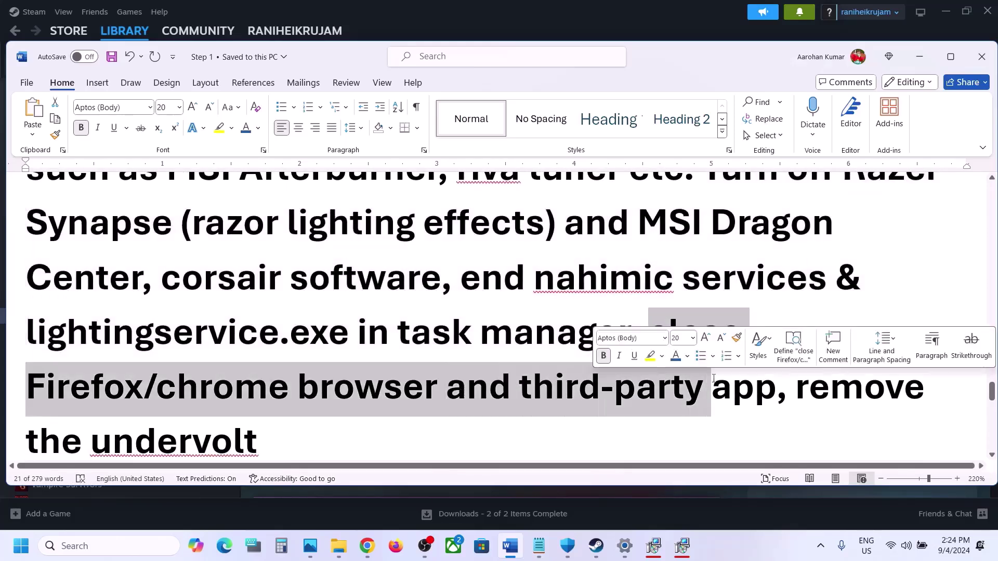
pyautogui.scroll(-2, 713, 379)
pyautogui.moveTo(808, 286); pyautogui.dragTo(892, 329)
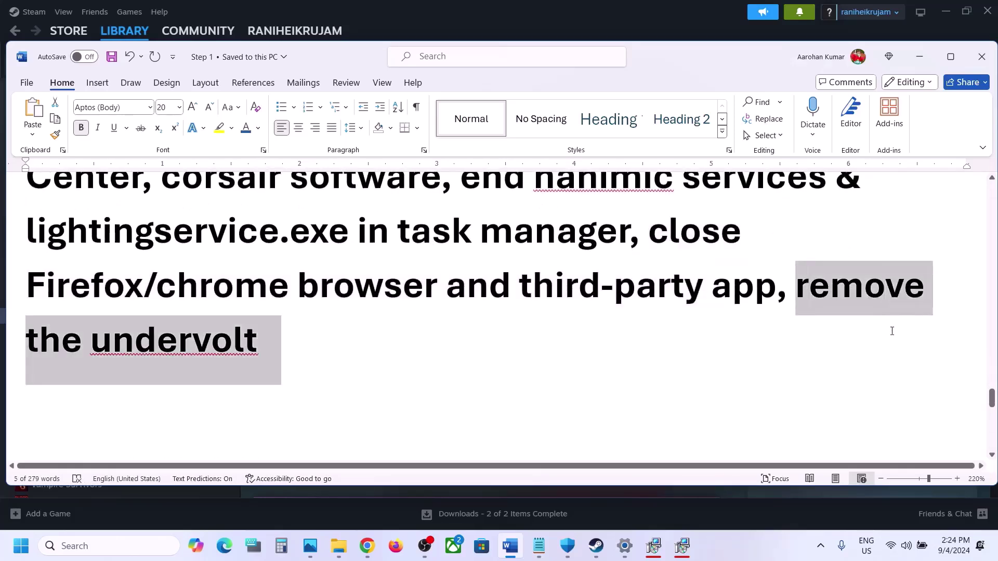
pyautogui.scroll(-2, 535, 354)
pyautogui.scroll(-1, 535, 354)
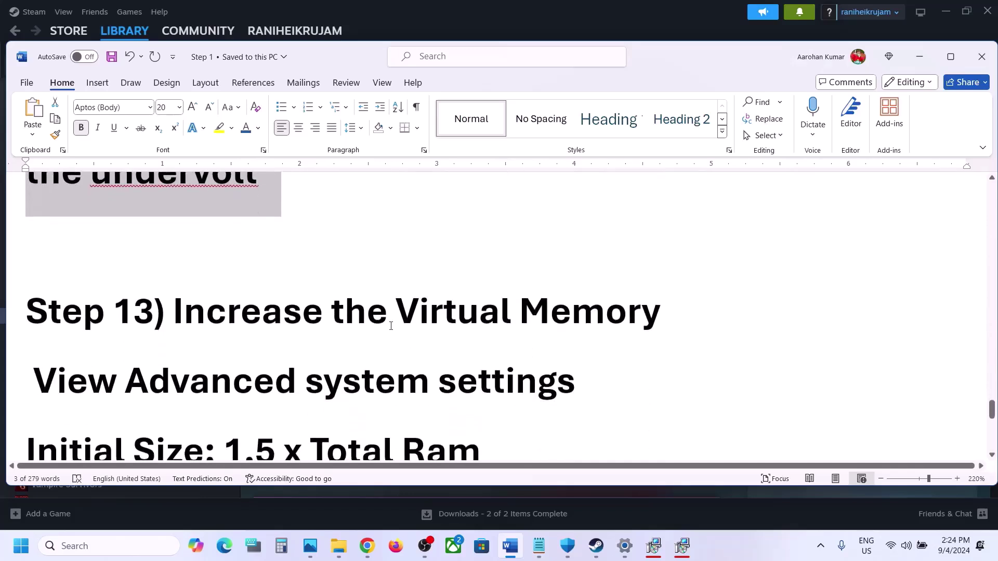
pyautogui.moveTo(281, 320); pyautogui.dragTo(659, 319)
pyautogui.click(771, 555)
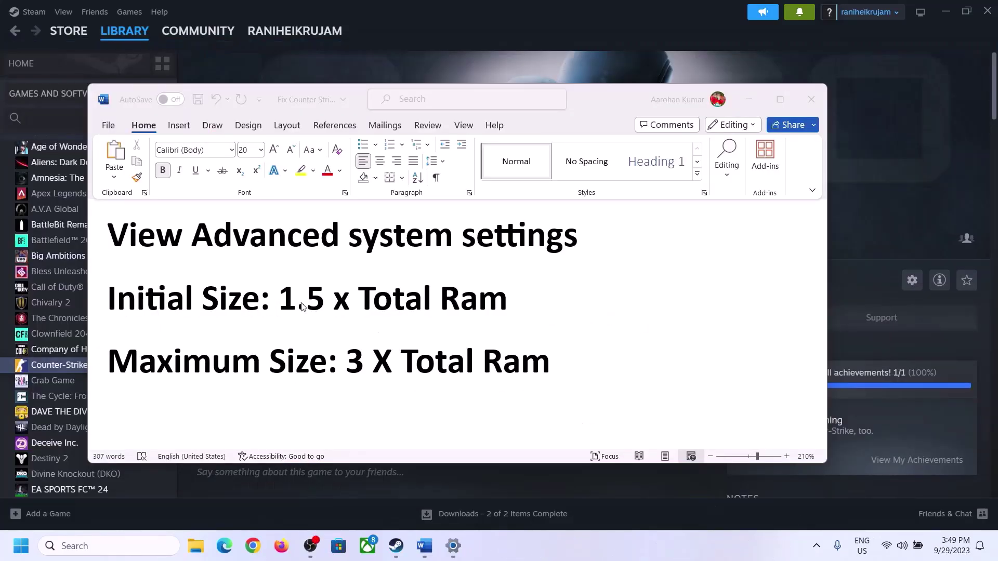
# Search 'View advanced system settings' and open Virtual Memory under Performance Options > Advanced
pyautogui.moveTo(147, 242); pyautogui.dragTo(567, 237)
pyautogui.hotkey('ctrl', 'c')
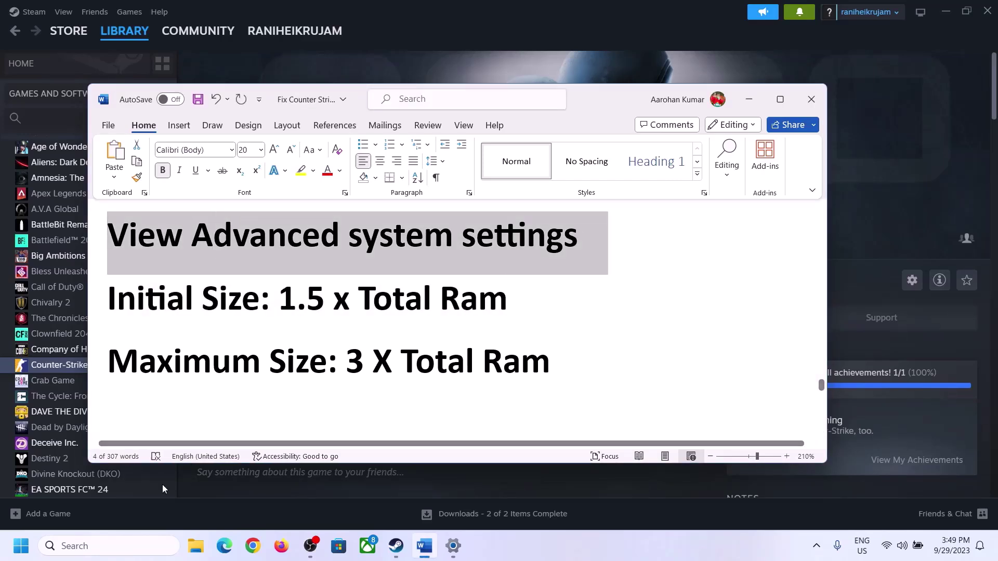
pyautogui.click(119, 546)
pyautogui.hotkey('ctrl', 'v')
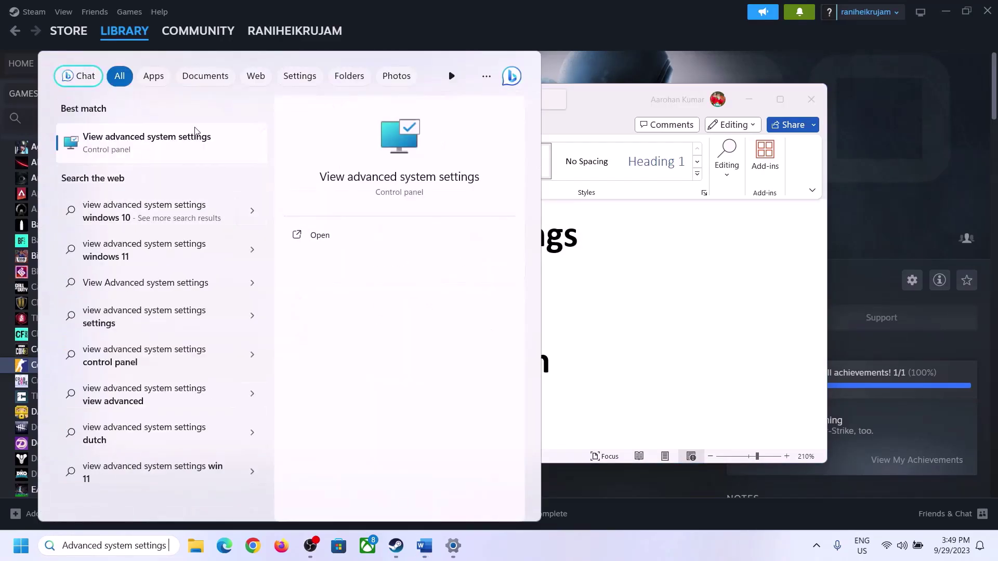
pyautogui.click(141, 151)
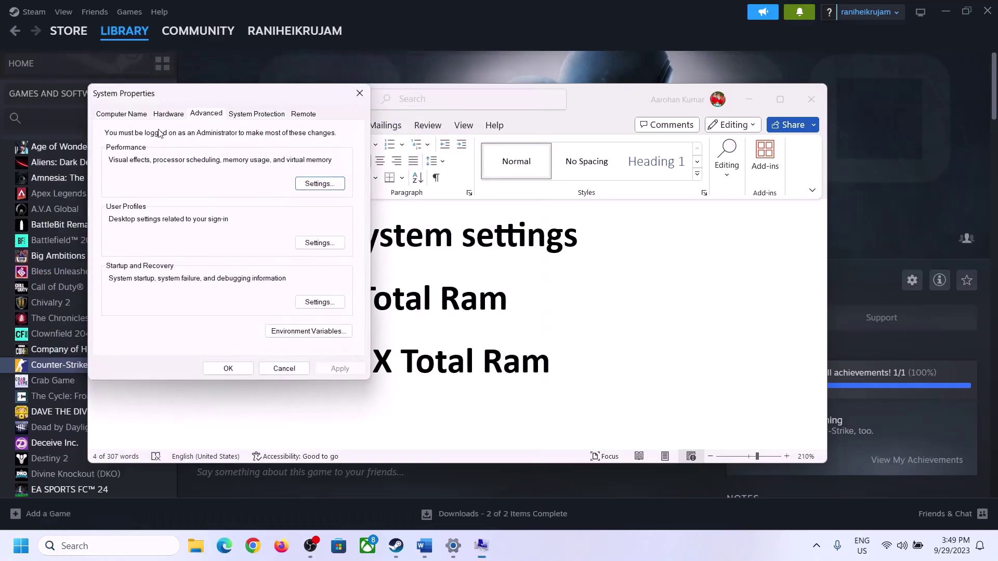
pyautogui.moveTo(208, 101); pyautogui.dragTo(447, 179)
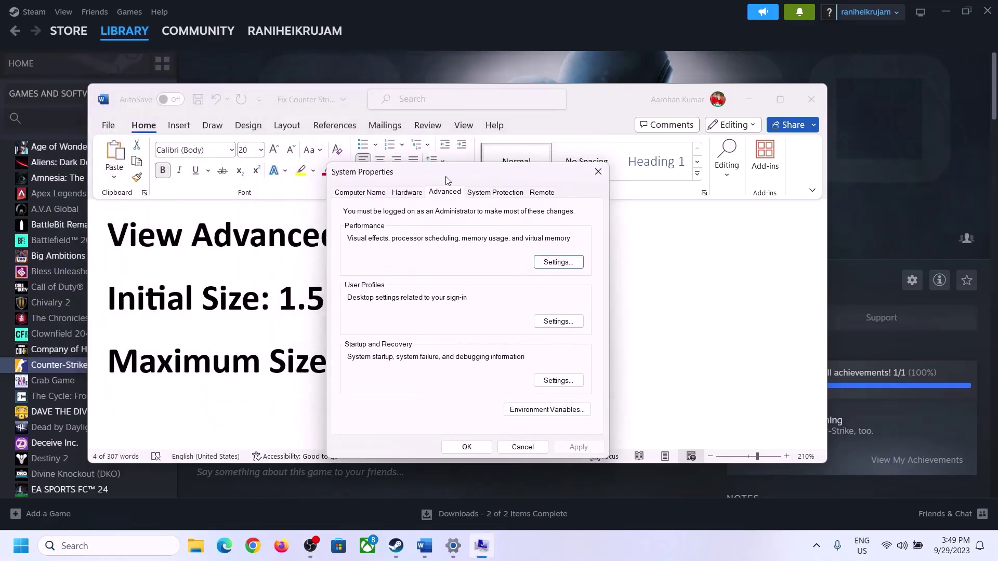
pyautogui.click(558, 262)
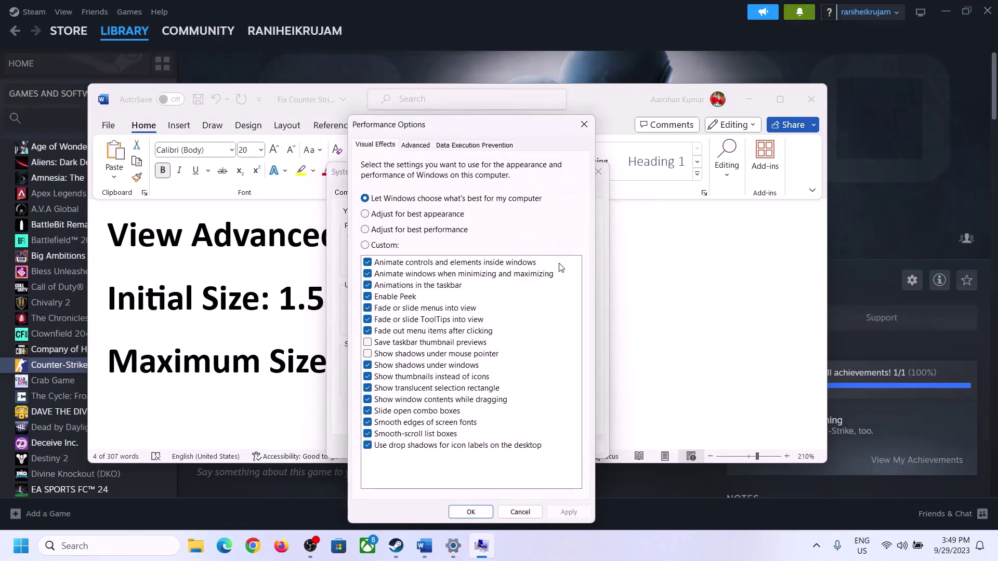
pyautogui.click(421, 146)
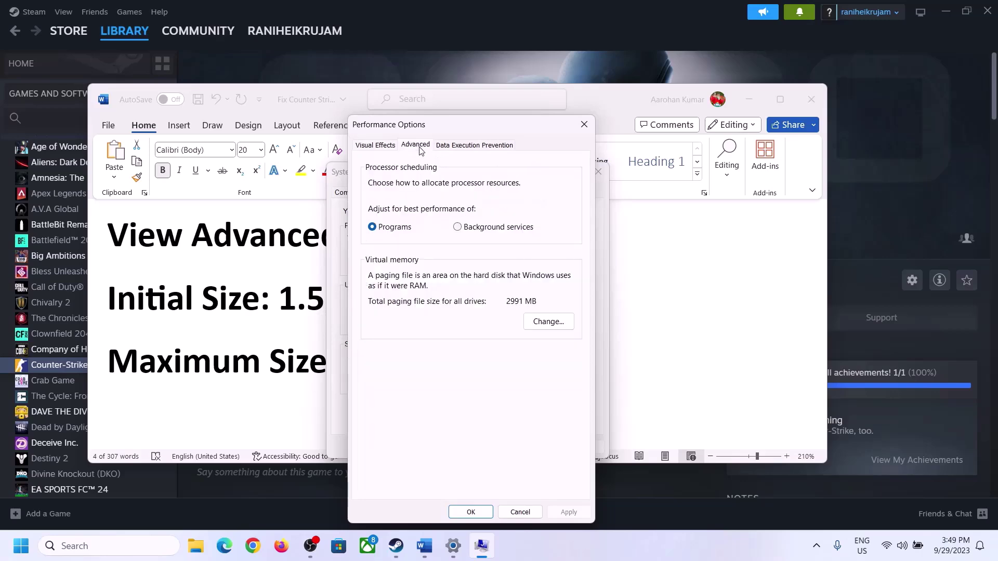
pyautogui.click(552, 322)
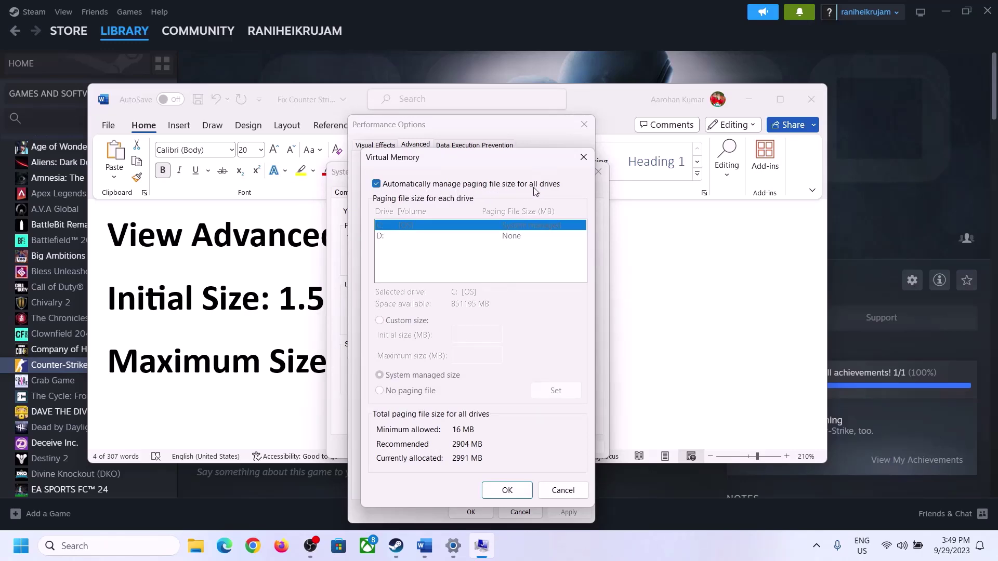
# Uncheck automatic paging file management, choose Custom size for drive C, and check the 1.5 x RAM guideline
pyautogui.click(377, 184)
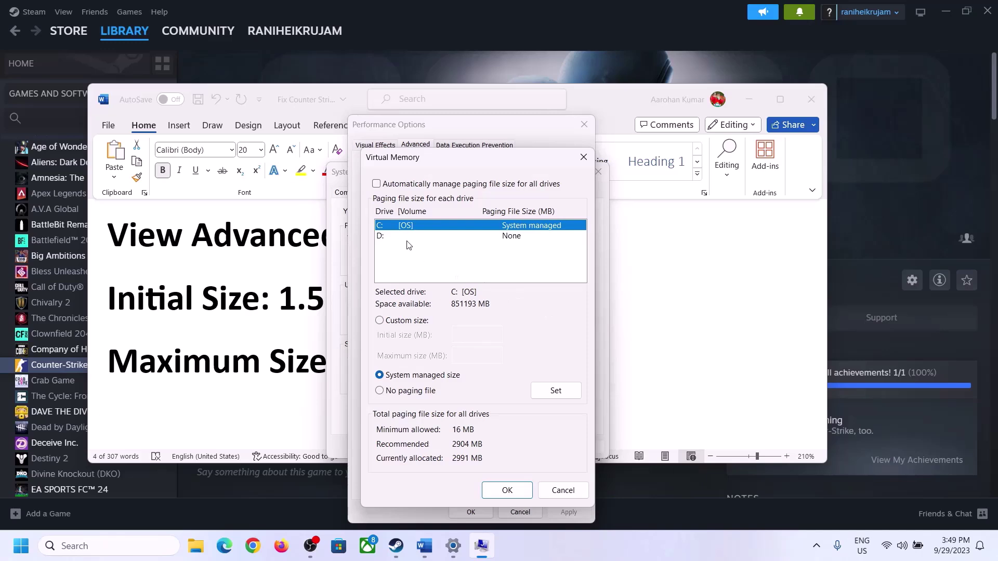
pyautogui.click(380, 321)
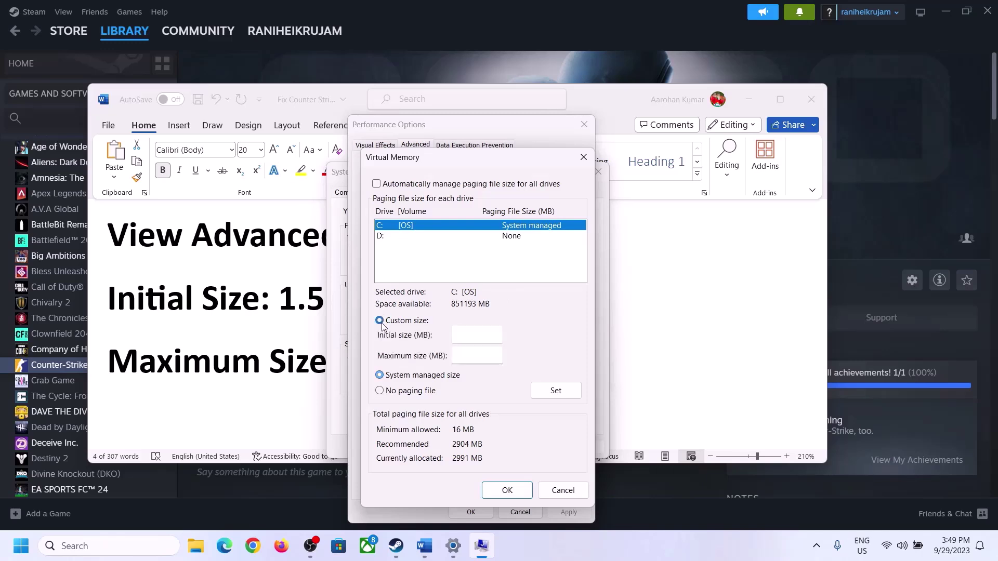
pyautogui.click(478, 334)
pyautogui.click(270, 306)
pyautogui.moveTo(286, 299); pyautogui.dragTo(462, 310)
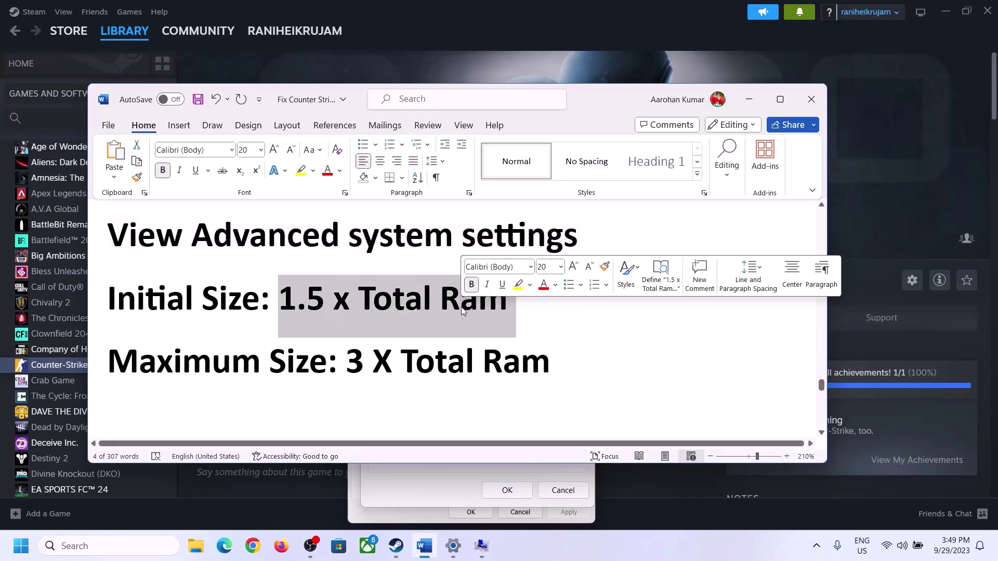
pyautogui.click(454, 548)
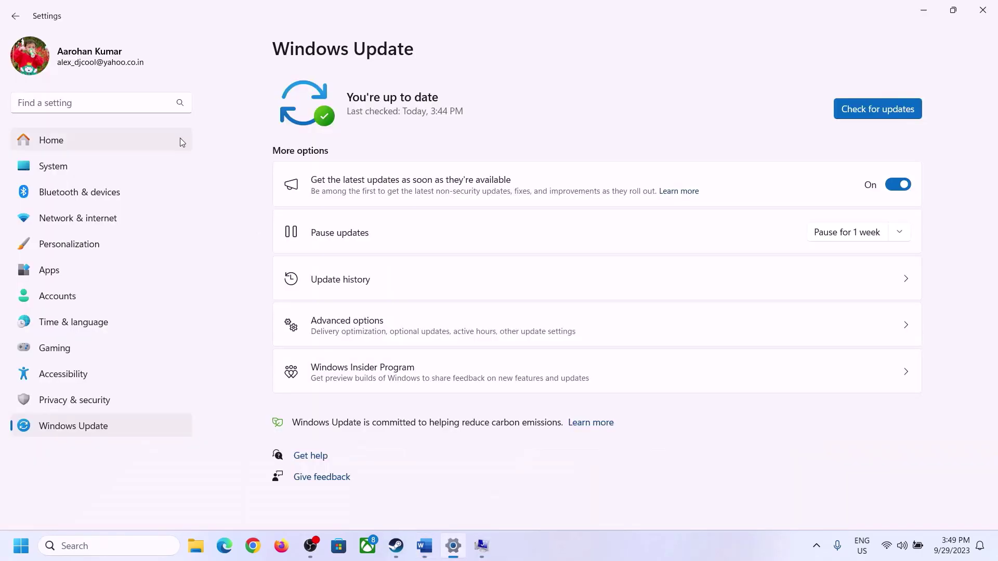
# Open System > About in Settings and highlight the 16.0 GB installed RAM figure
pyautogui.click(46, 172)
pyautogui.scroll(-7, 370, 379)
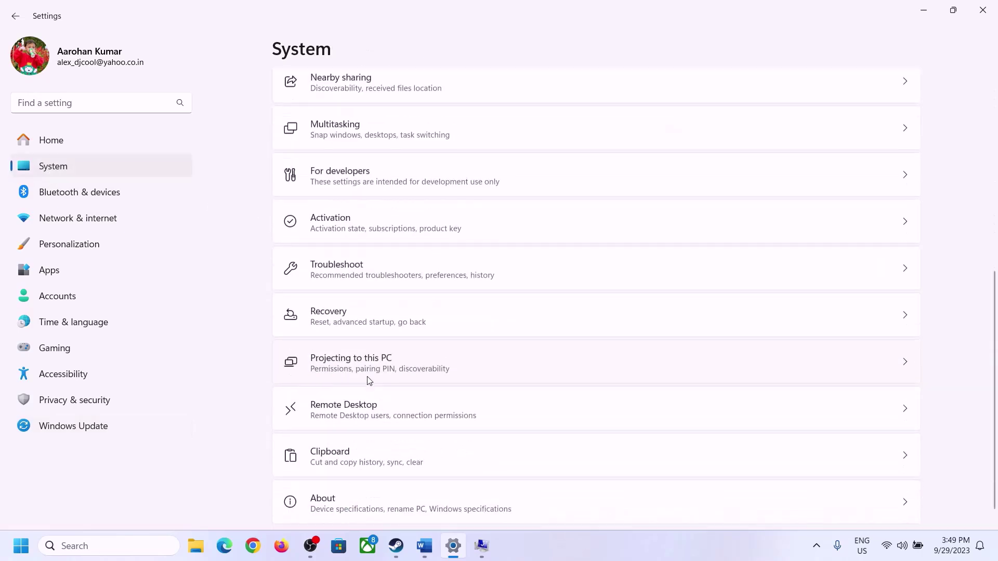
pyautogui.click(334, 487)
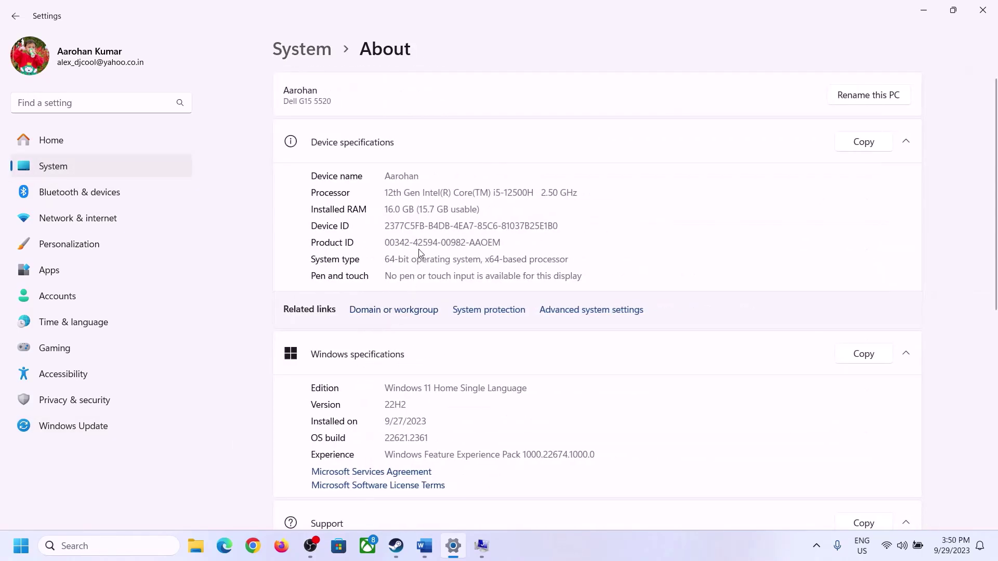
pyautogui.moveTo(395, 208); pyautogui.dragTo(380, 208)
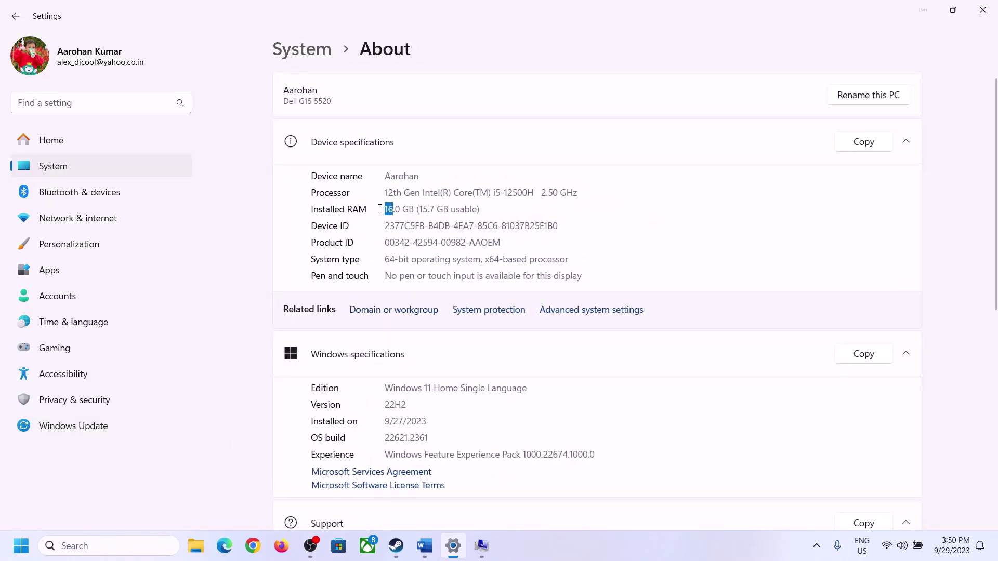